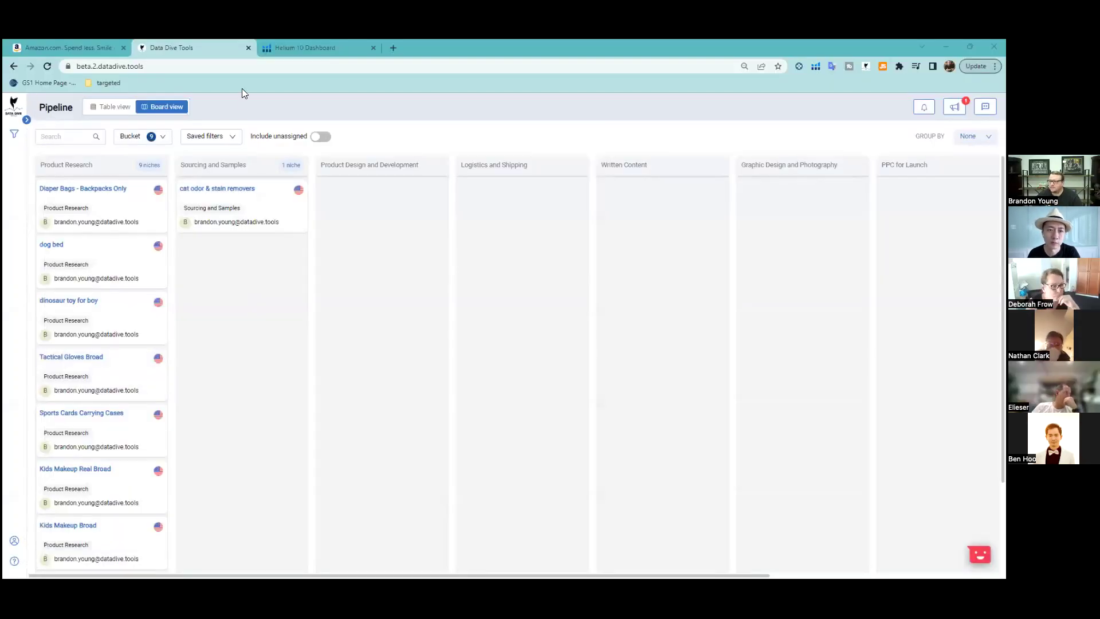
# - Close the Helium 10 dashboard page and move the "dinosaur toy for boy" niche from Product Research to Sourcing and Samples
pyautogui.middleClick(328, 53)
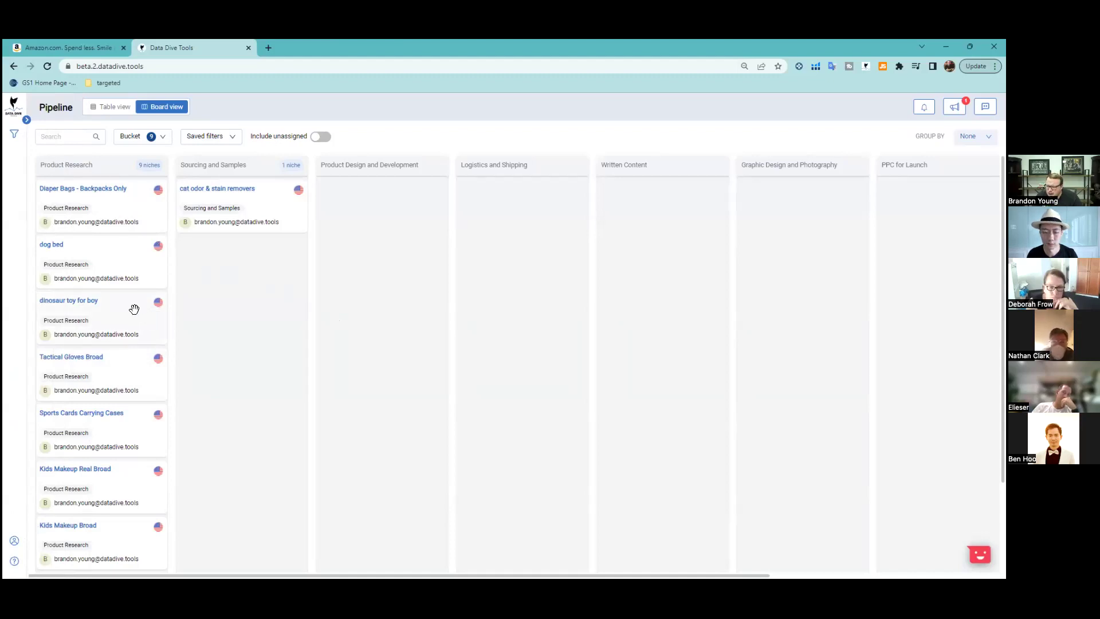
pyautogui.moveTo(118, 302); pyautogui.dragTo(258, 255)
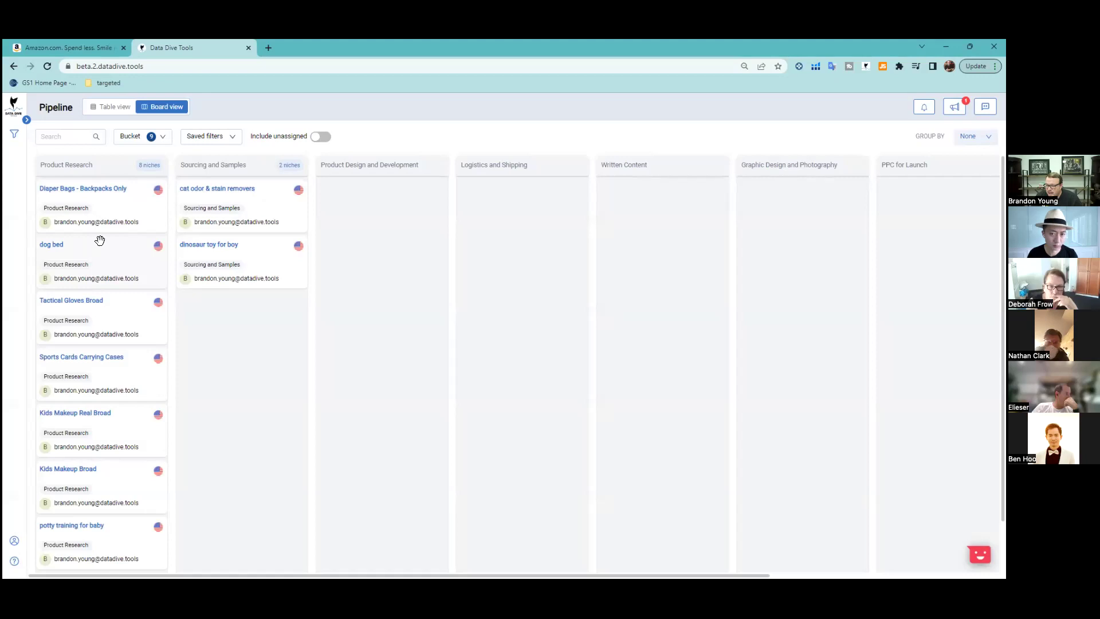
# - Open the dog bed niche and view its competitors in the Master Keyword List
pyautogui.click(52, 246)
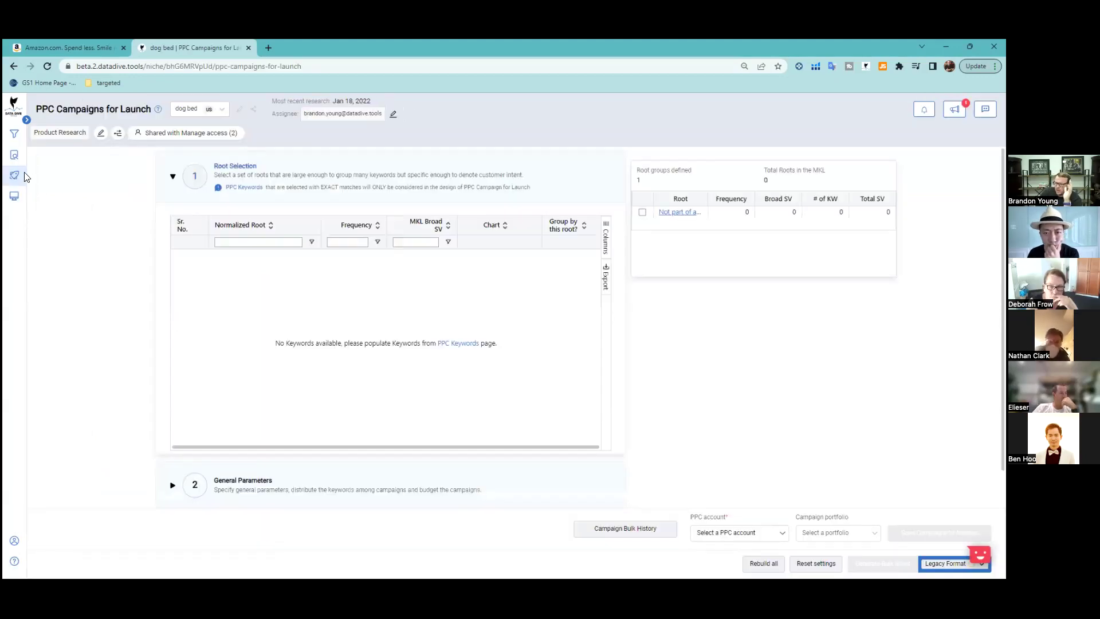
pyautogui.moveTo(26, 177)
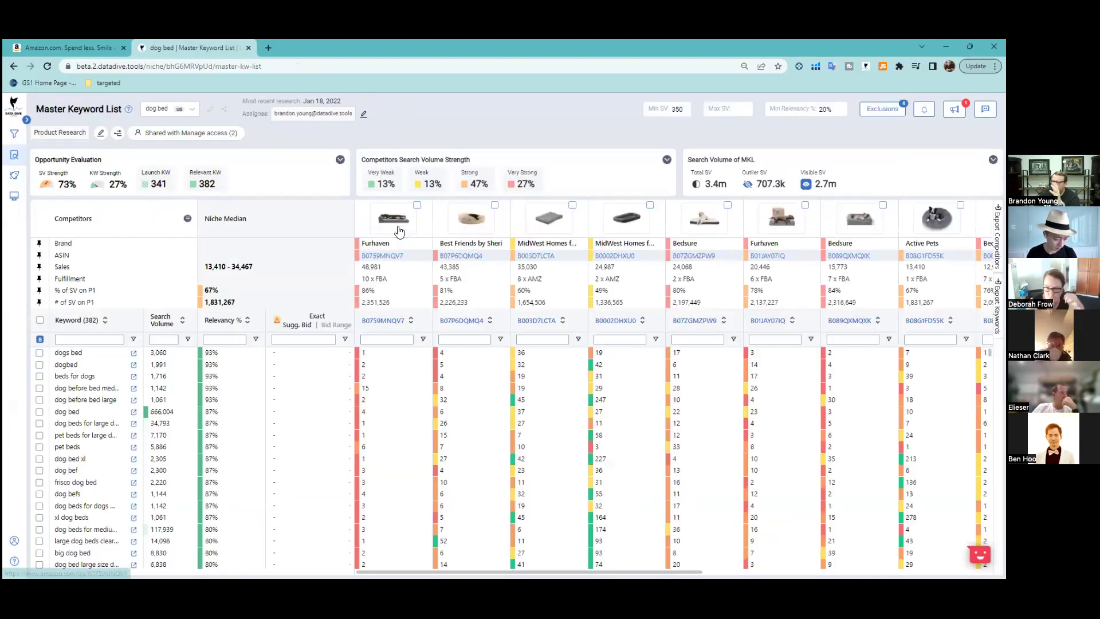
pyautogui.moveTo(399, 231)
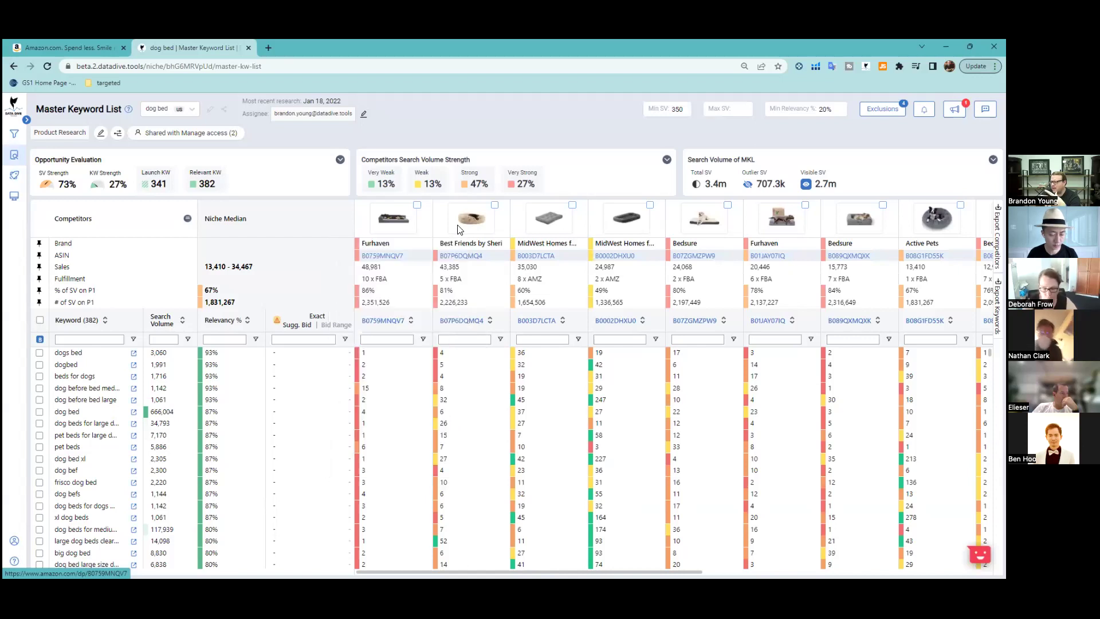
pyautogui.moveTo(478, 224)
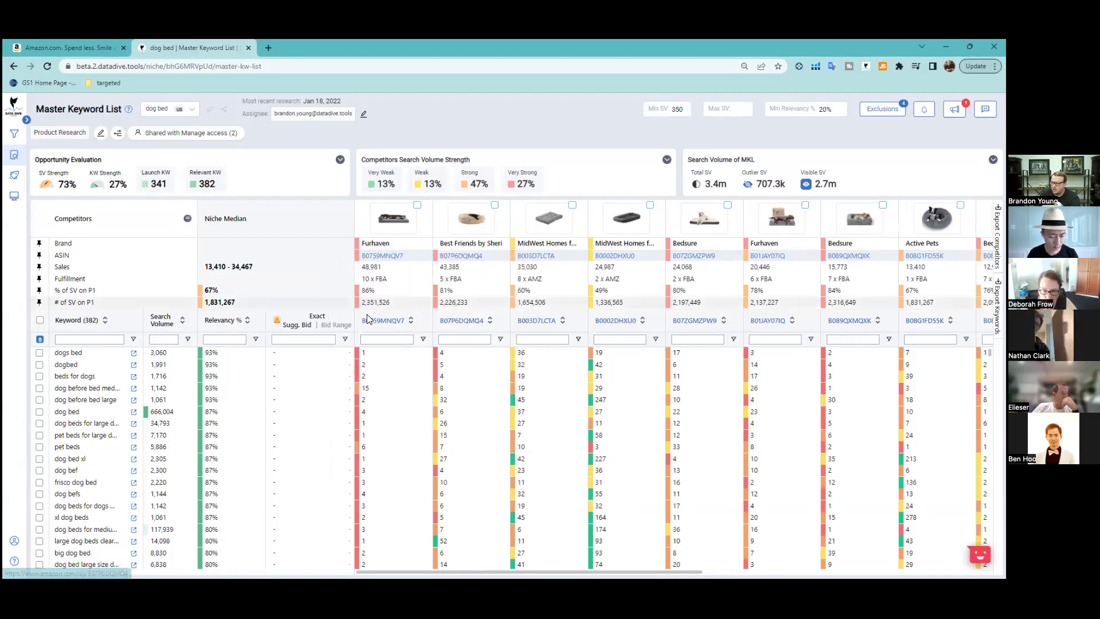
# - Open the dog bed niche's Deep Dive and examine the search volume, brand domination and trend charts and the Furhaven listing
pyautogui.moveTo(12, 213)
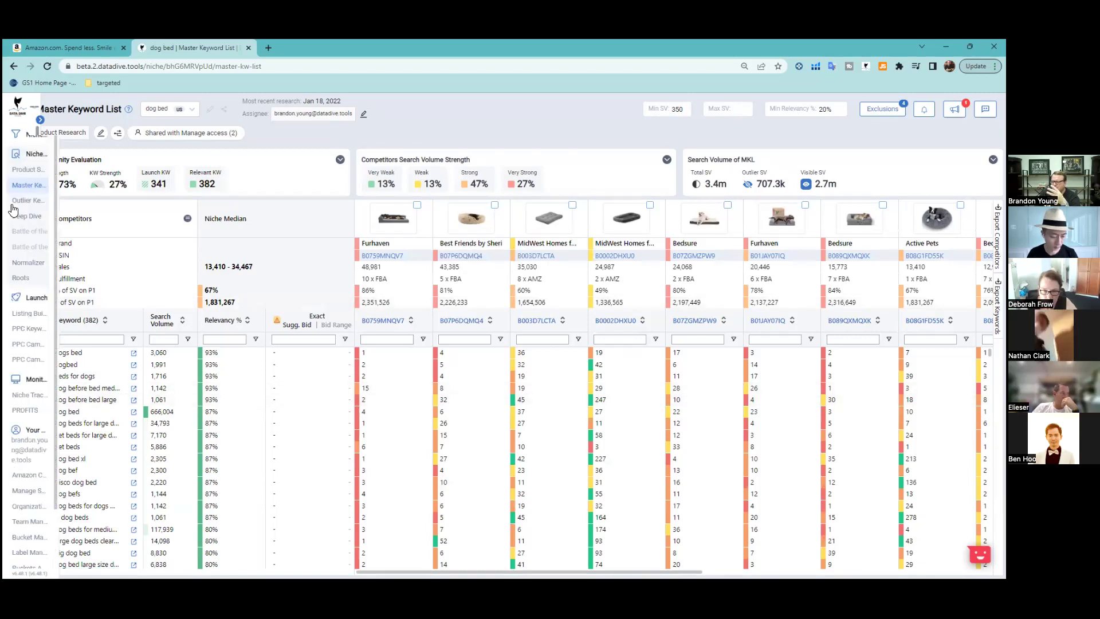
pyautogui.click(28, 217)
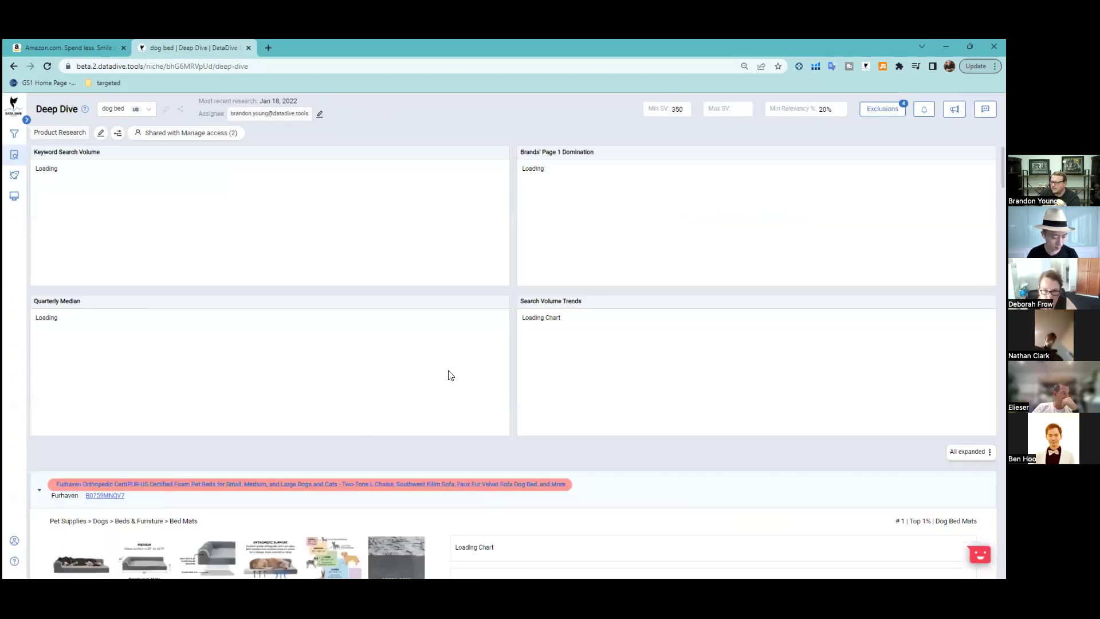
pyautogui.scroll(-2, 298, 396)
pyautogui.scroll(-5, 298, 396)
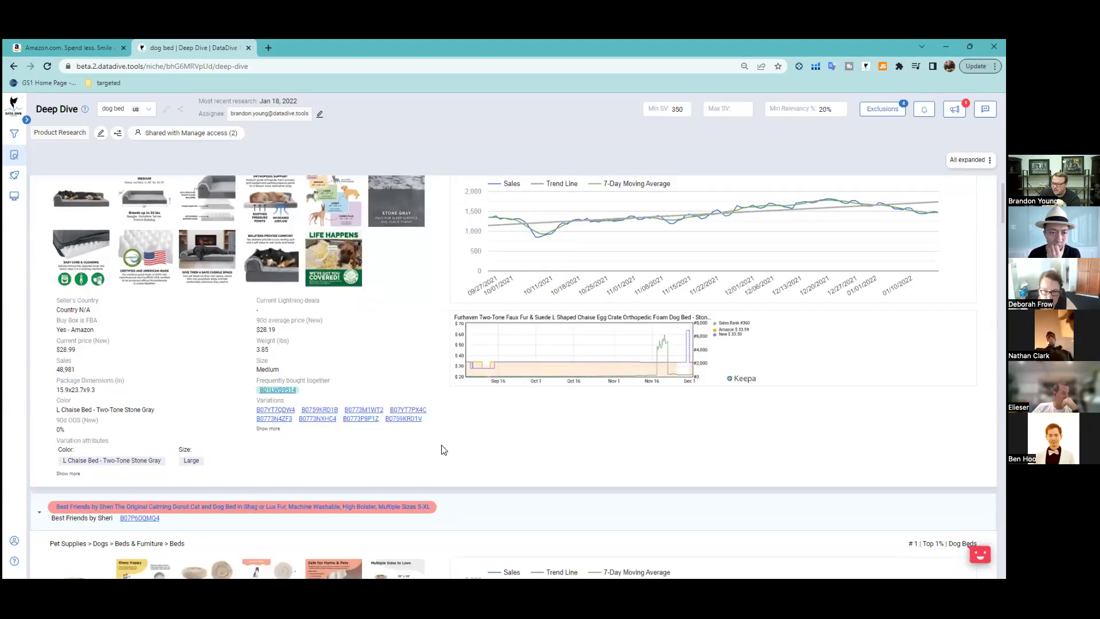
pyautogui.scroll(5, 435, 451)
pyautogui.moveTo(413, 454)
pyautogui.scroll(2, 487, 446)
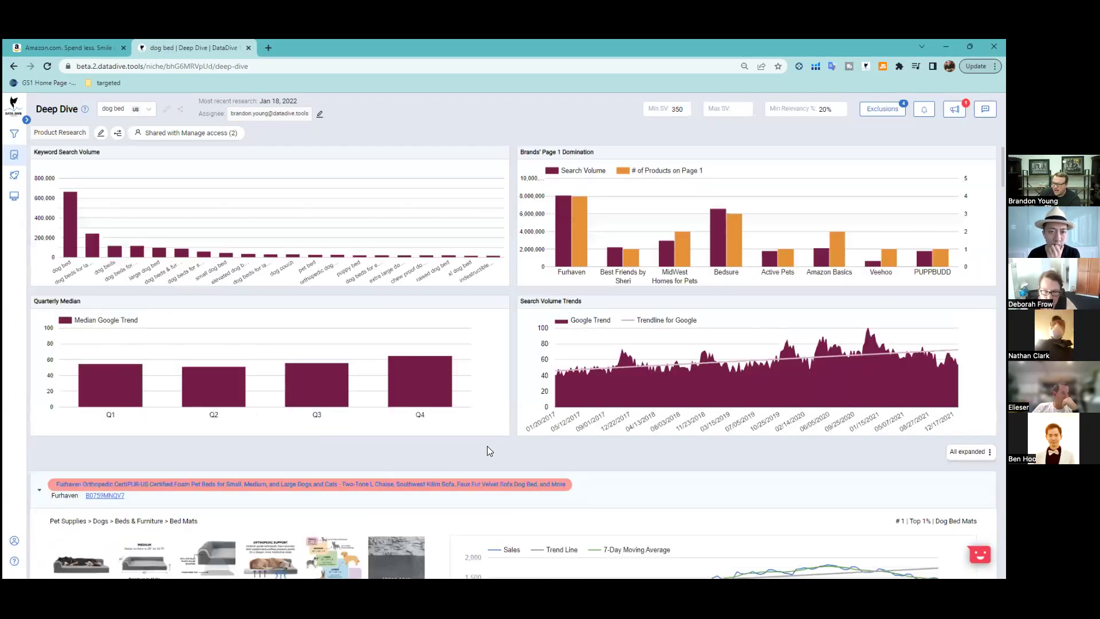
pyautogui.scroll(-2, 659, 421)
pyautogui.scroll(-1, 827, 395)
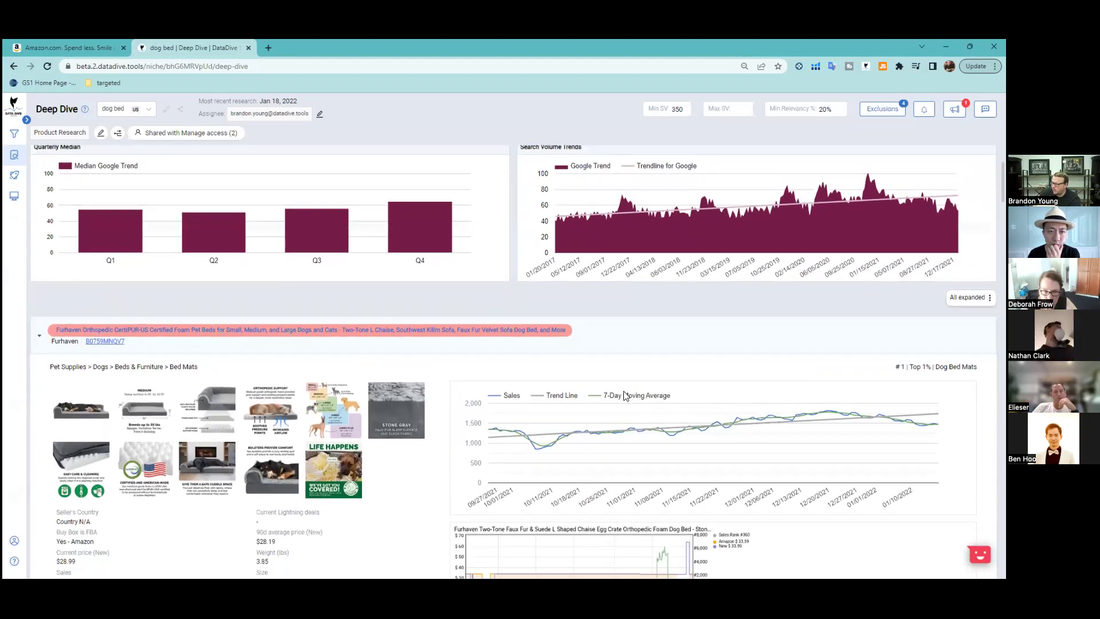
pyautogui.scroll(3, 621, 393)
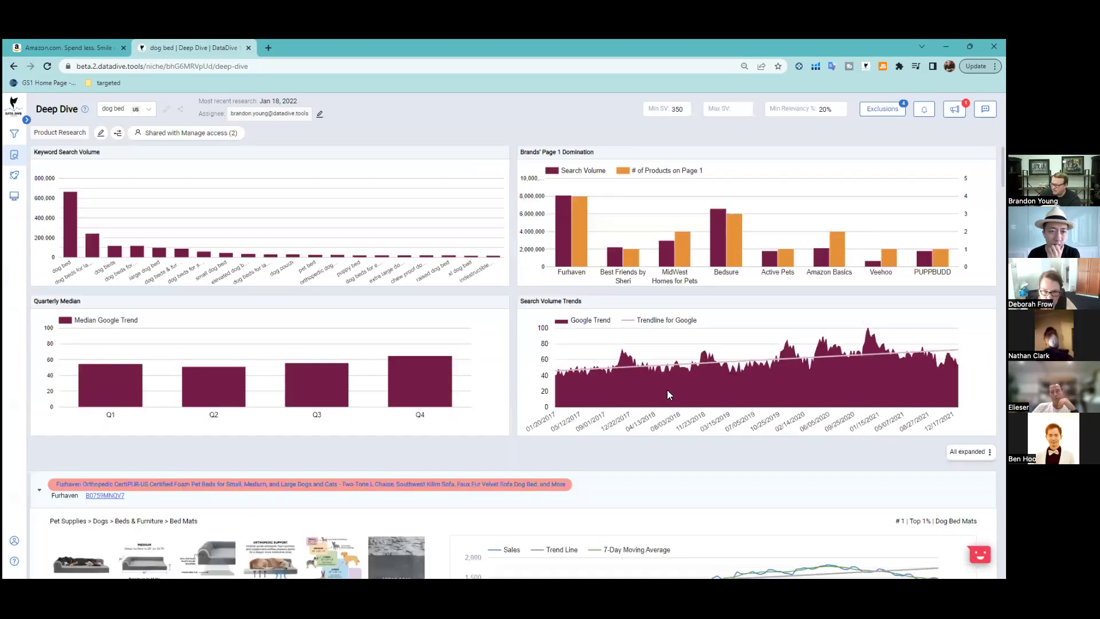
pyautogui.scroll(-5, 651, 379)
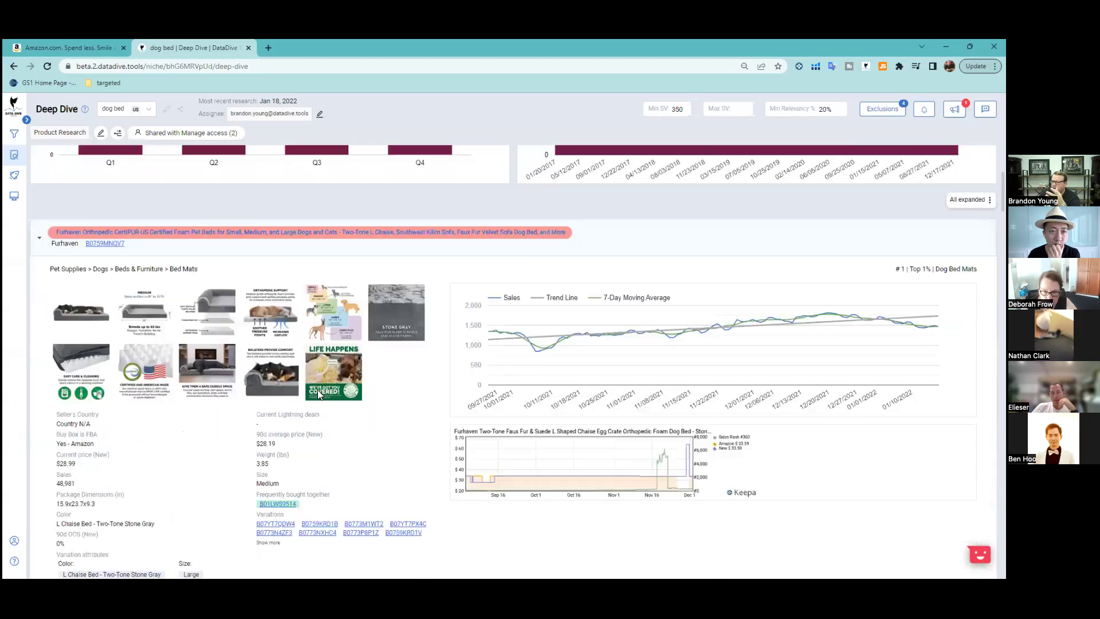
# - Show the full variation lists of the Furhaven and Best Friends by Sheri listings
pyautogui.scroll(-2, 354, 412)
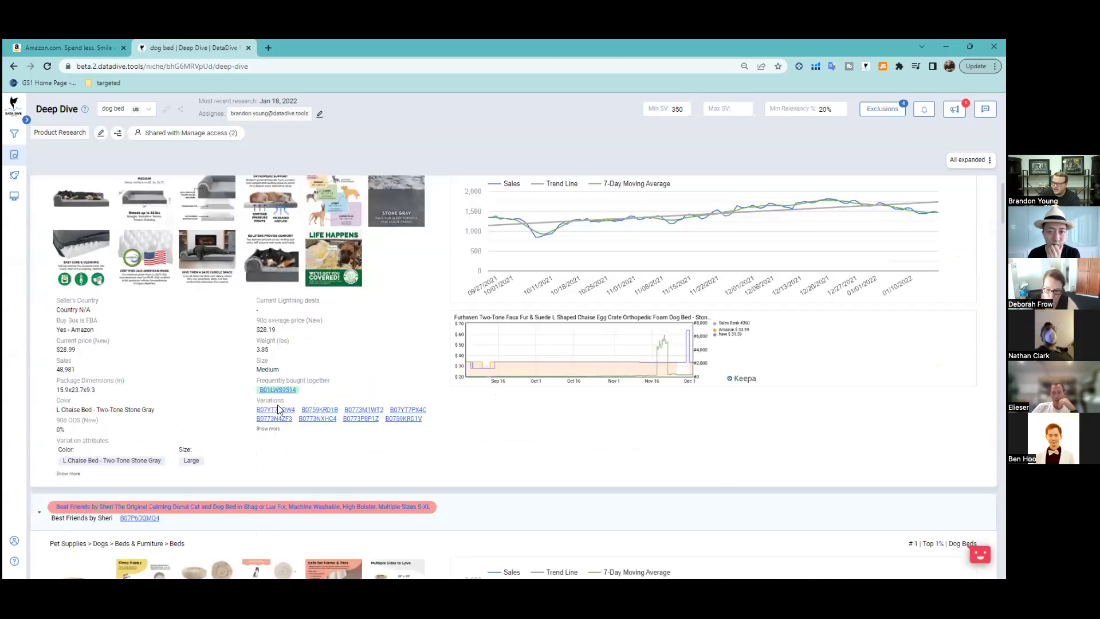
pyautogui.click(269, 428)
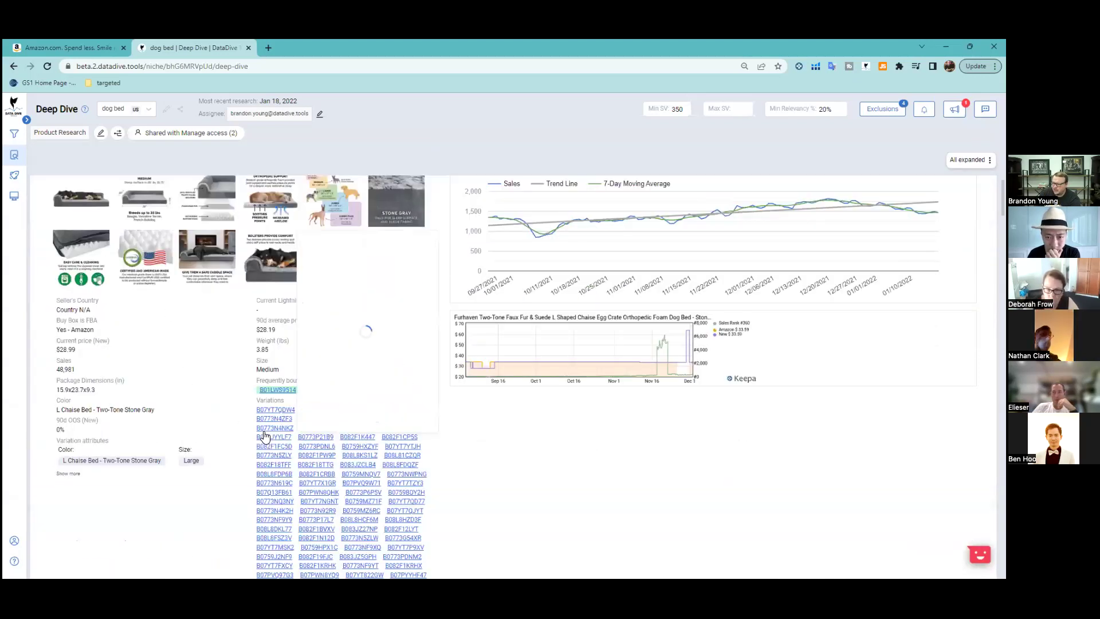
pyautogui.scroll(-4, 230, 418)
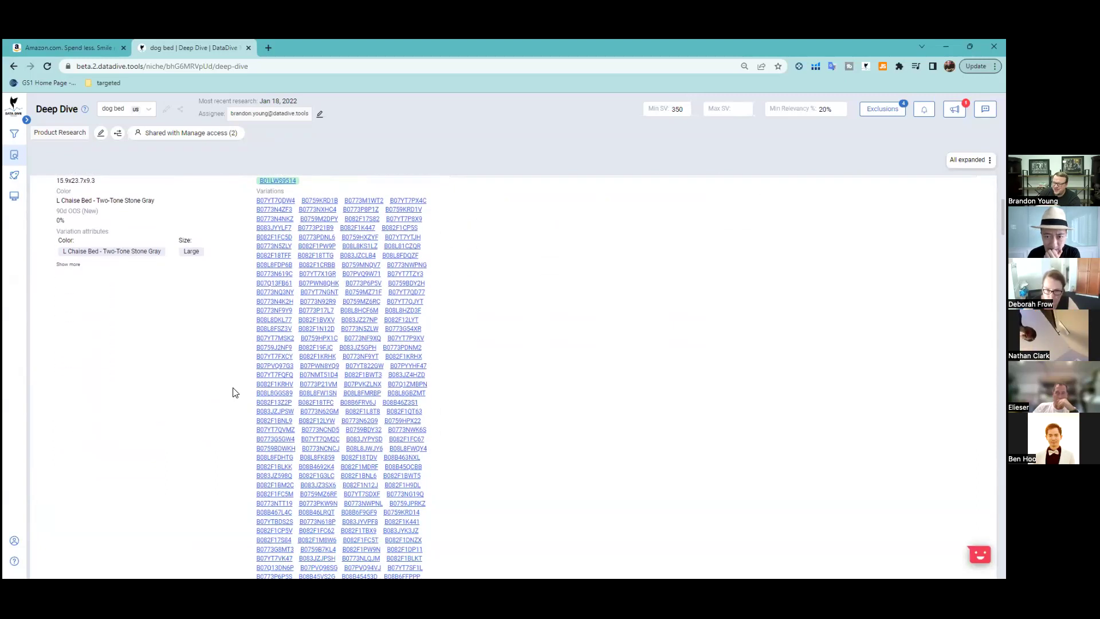
pyautogui.scroll(-15, 232, 393)
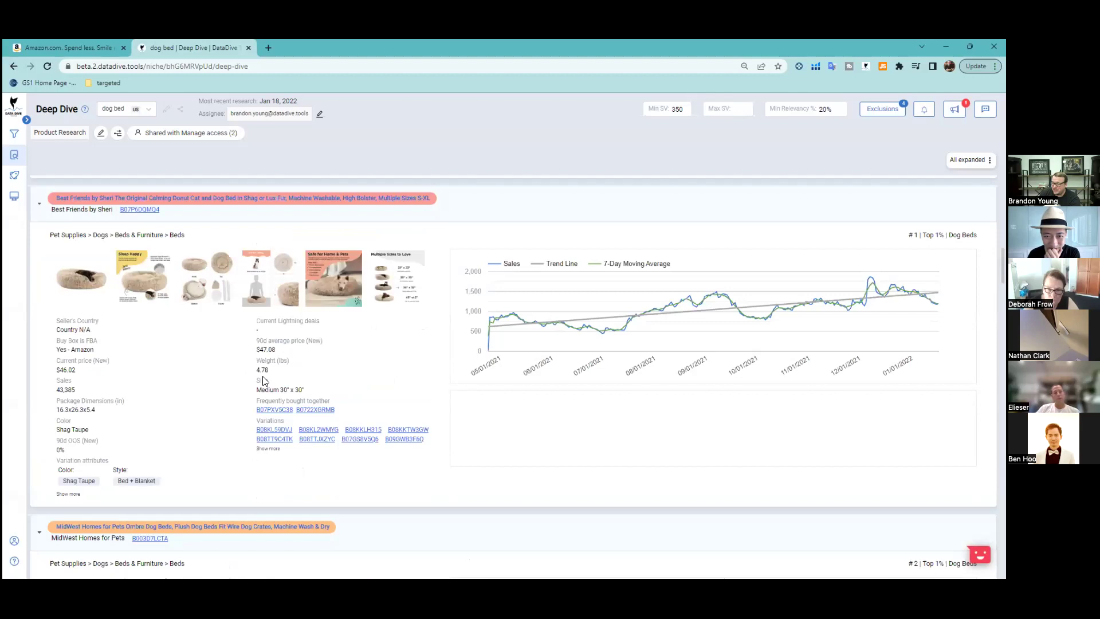
pyautogui.click(268, 372)
pyautogui.scroll(-1, 259, 355)
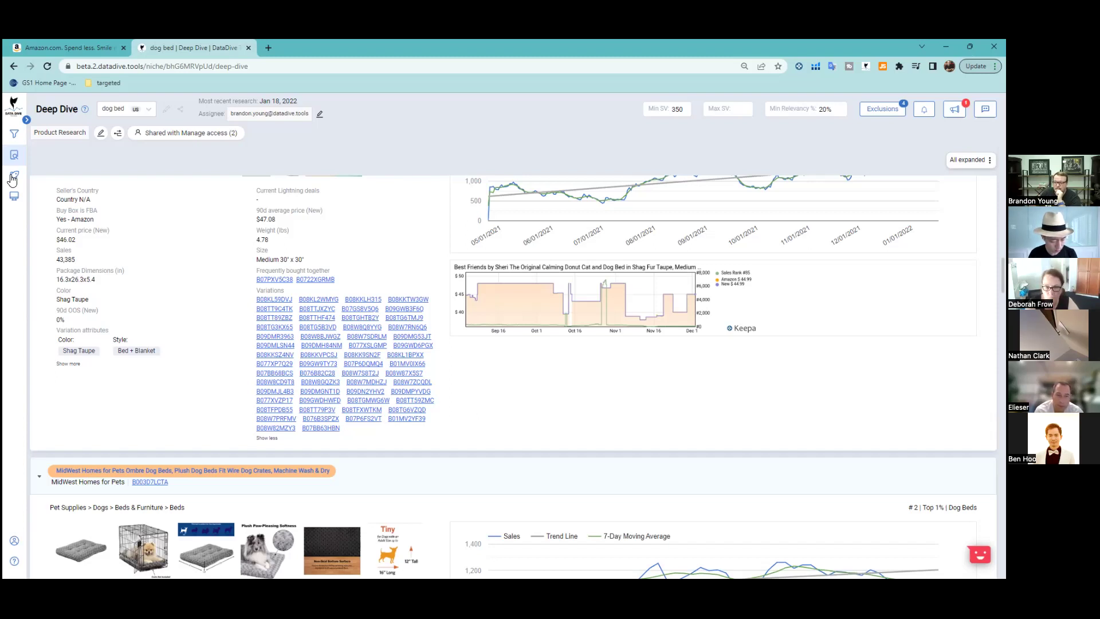
# - Return to the Master Keyword List and expand the Competitors section to show all its metrics
pyautogui.moveTo(13, 179)
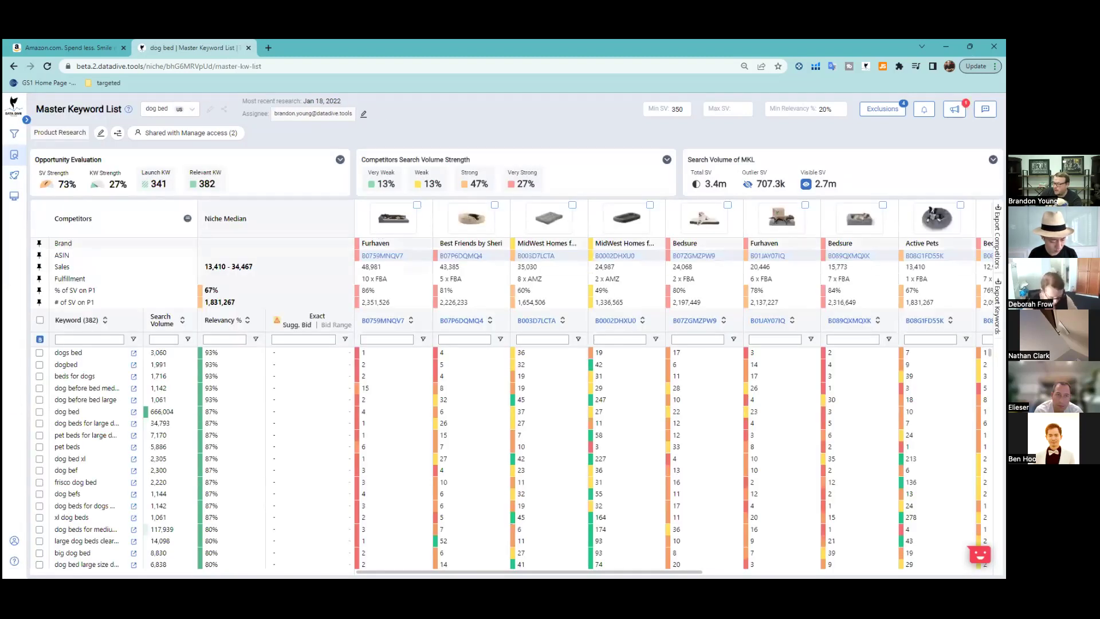
pyautogui.click(188, 219)
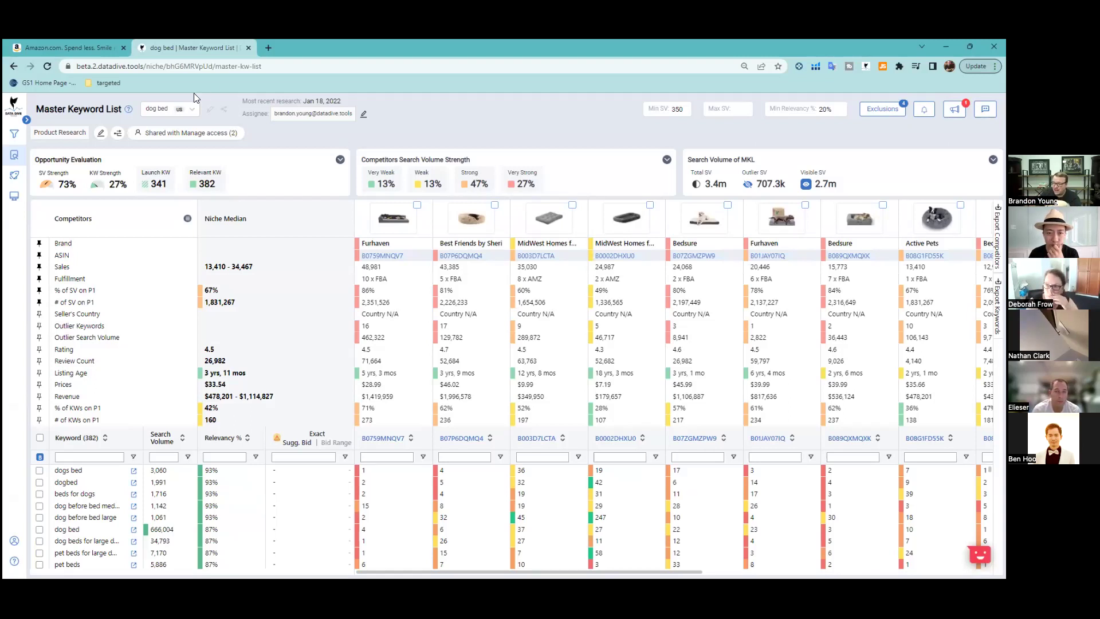
# - Open the niche's Roots page and examine the normalized roots with their frequency and broad search volume
pyautogui.moveTo(31, 207)
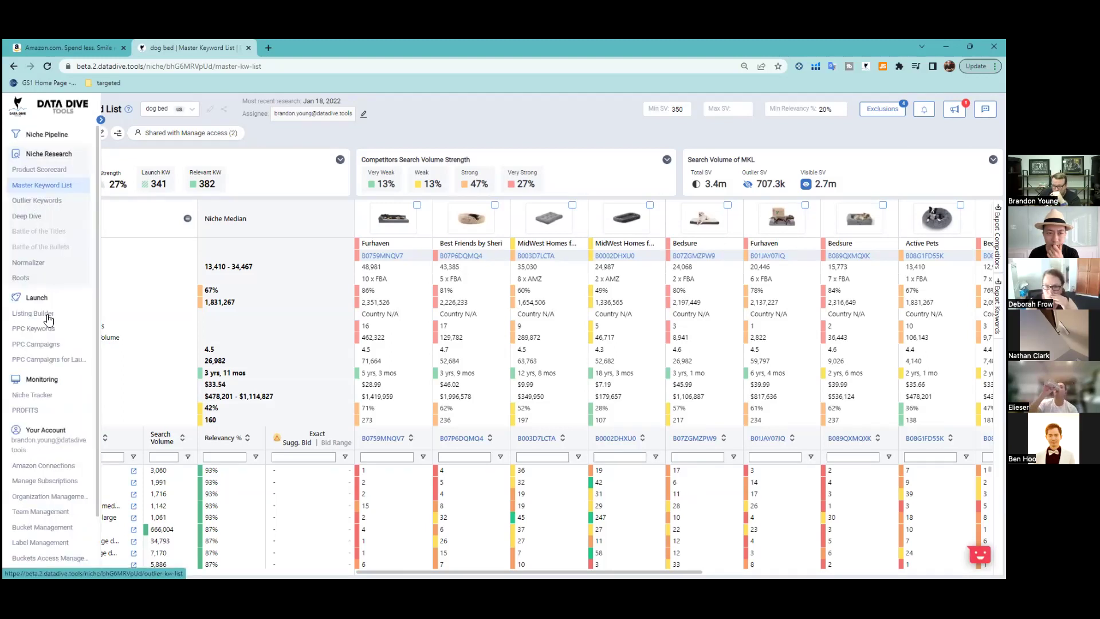
pyautogui.click(21, 278)
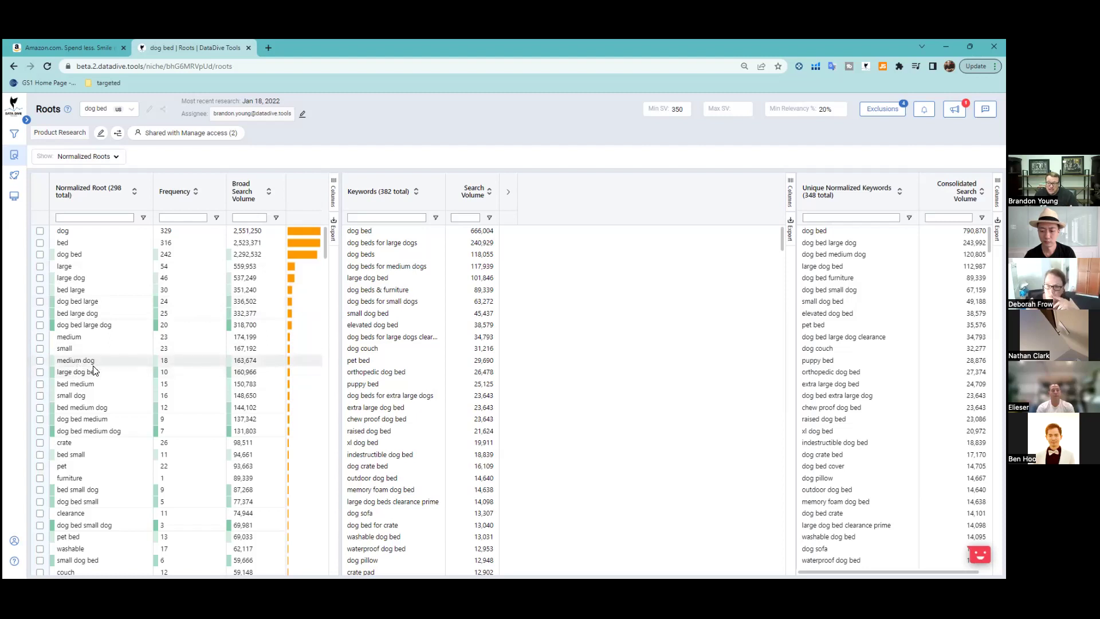
pyautogui.scroll(-1, 89, 440)
pyautogui.scroll(-1, 89, 439)
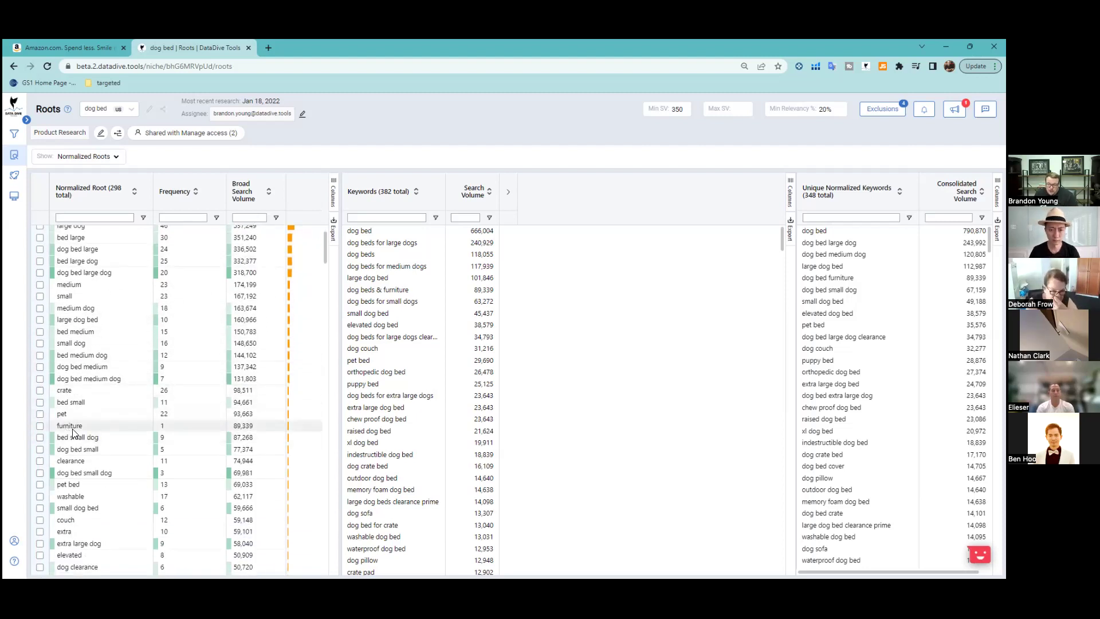
pyautogui.scroll(-1, 91, 451)
pyautogui.scroll(-3, 98, 458)
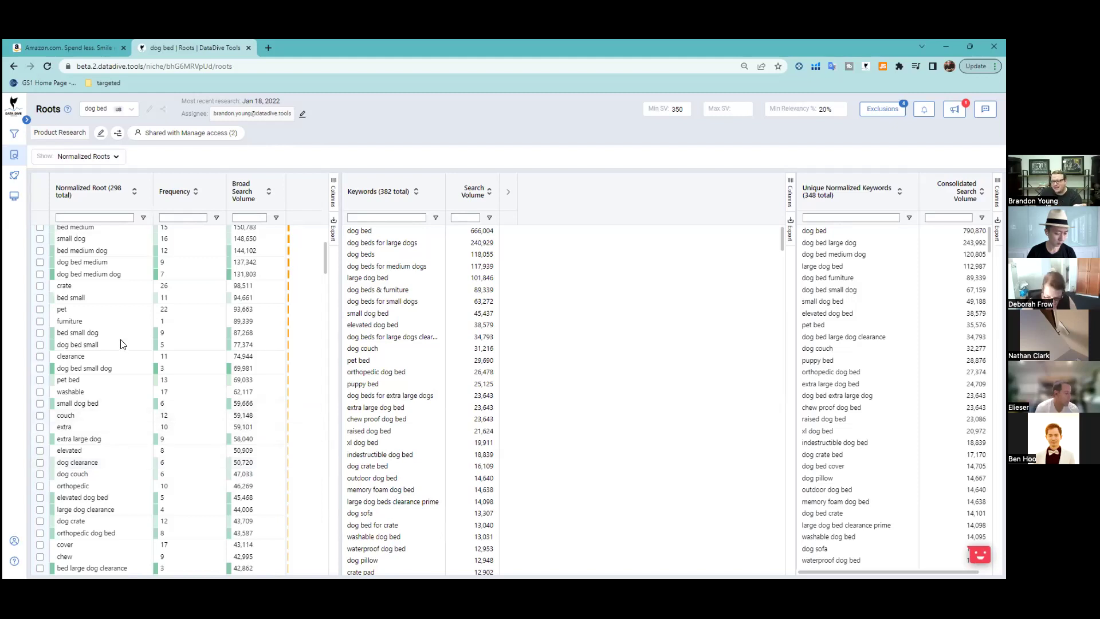
pyautogui.scroll(3, 129, 352)
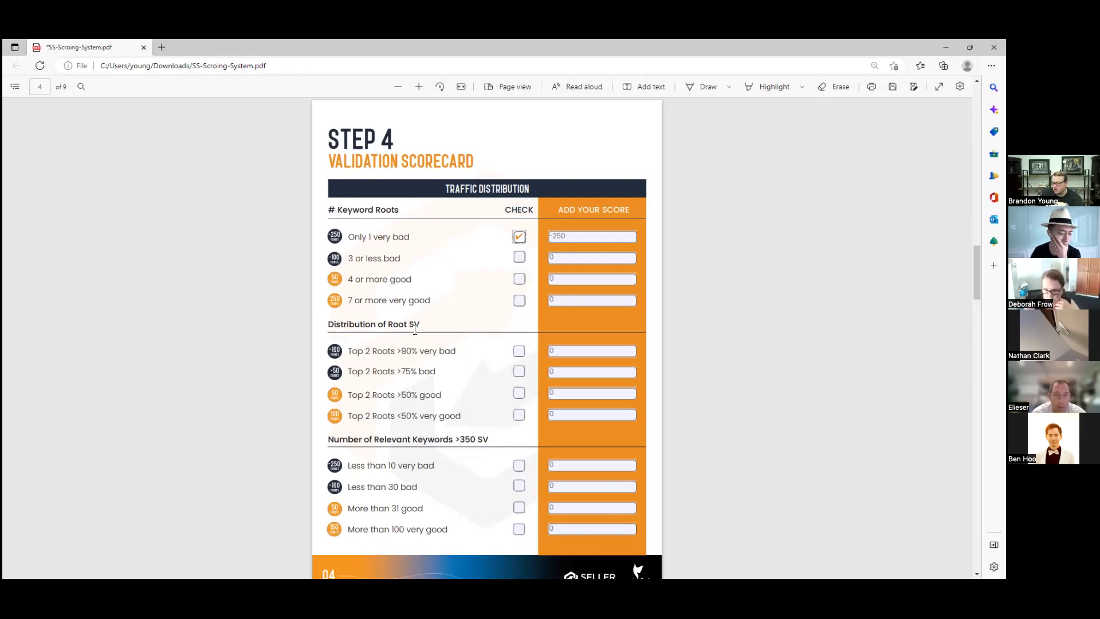
# - In the PDF's Step 4 Validation Scorecard, clear "Only 1 very bad" and check "Top 2 Roots >90% very bad"
pyautogui.scroll(-1, 451, 342)
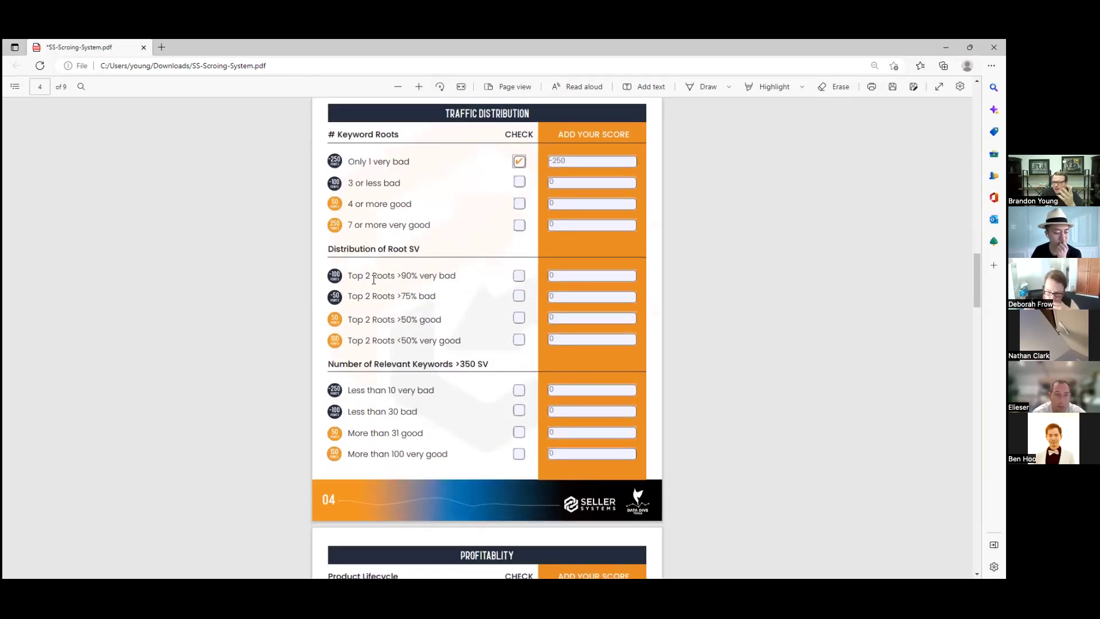
pyautogui.moveTo(398, 278); pyautogui.dragTo(445, 278)
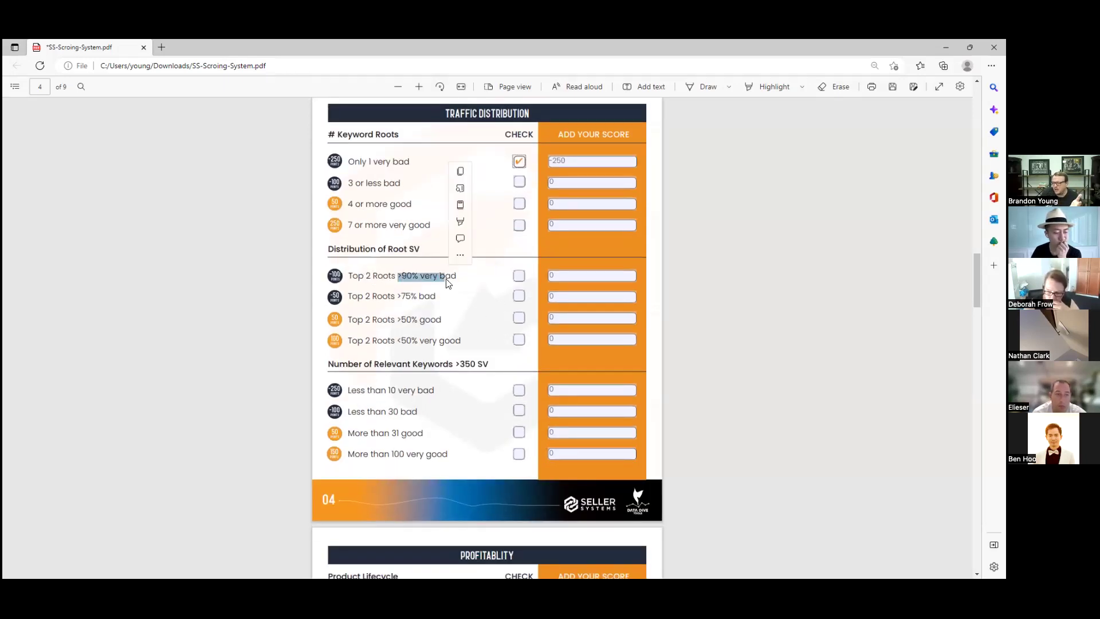
pyautogui.hotkey('ctrl', 'z')
pyautogui.click(519, 276)
pyautogui.click(485, 287)
pyautogui.scroll(-1, 576, 244)
pyautogui.scroll(2, 576, 244)
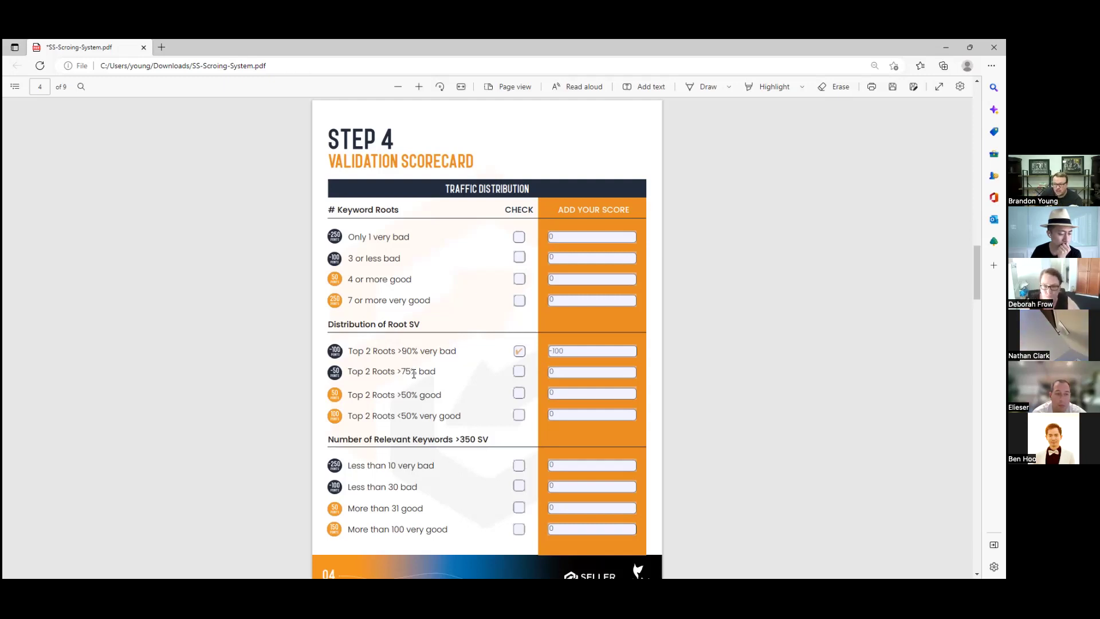
pyautogui.click(519, 373)
pyautogui.click(520, 373)
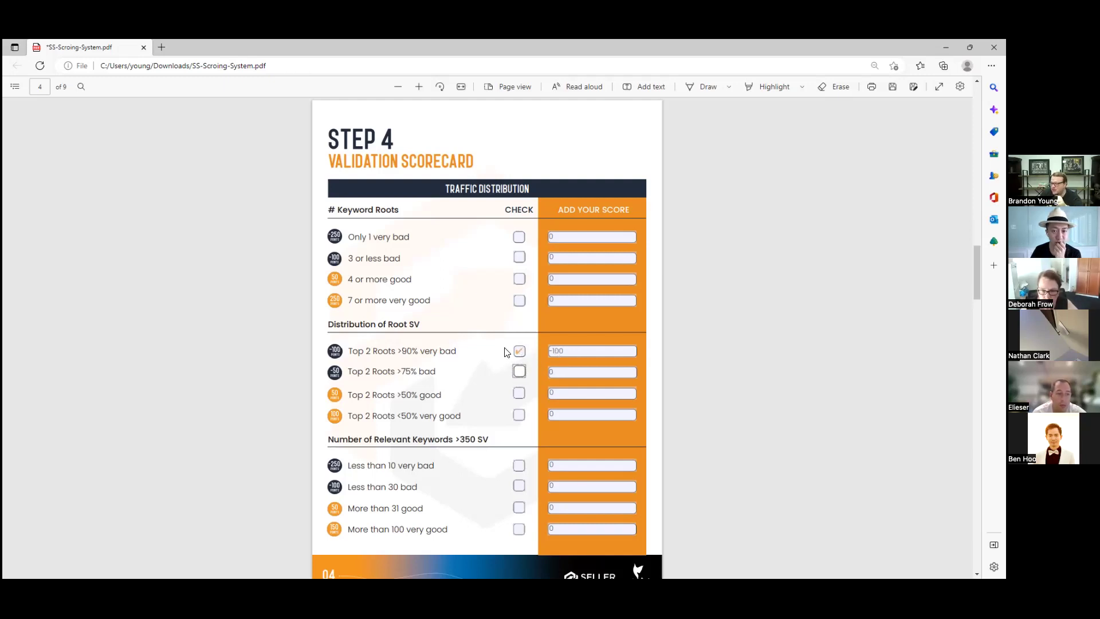
pyautogui.click(519, 237)
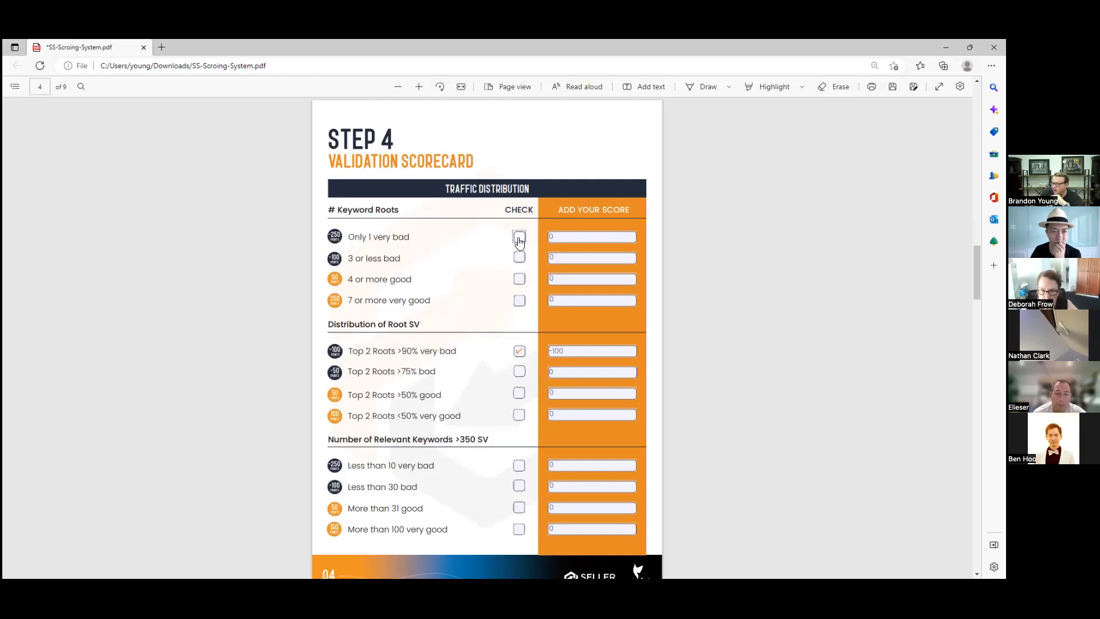
pyautogui.scroll(-3, 493, 386)
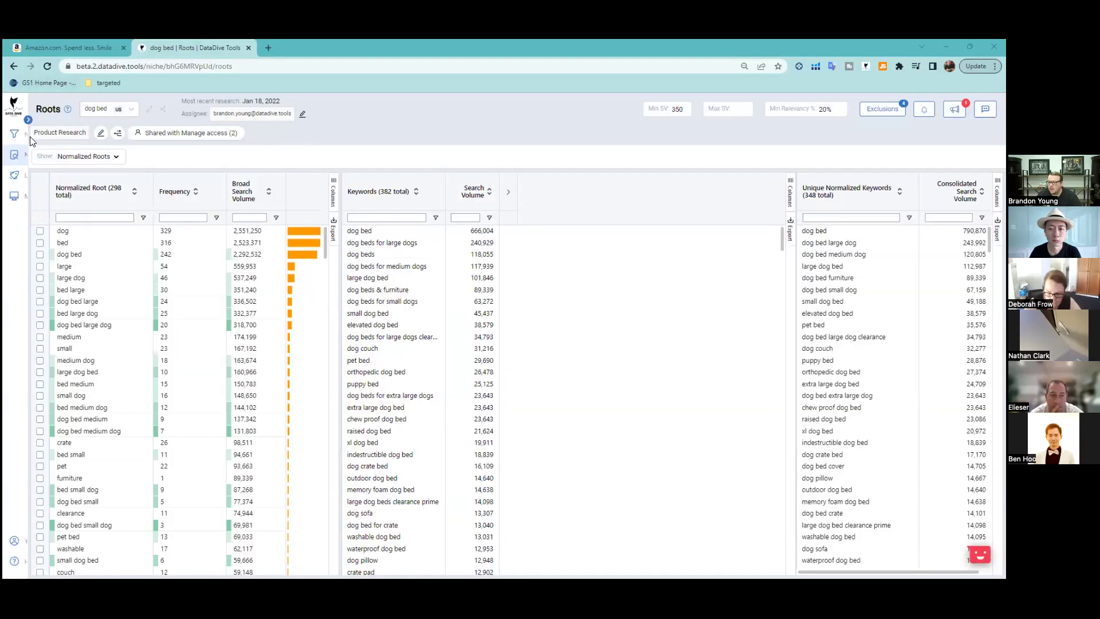
# - Switch back to Data Dive's Master Keyword List and review the excluded keywords and phrases for dog bed
pyautogui.moveTo(35, 171)
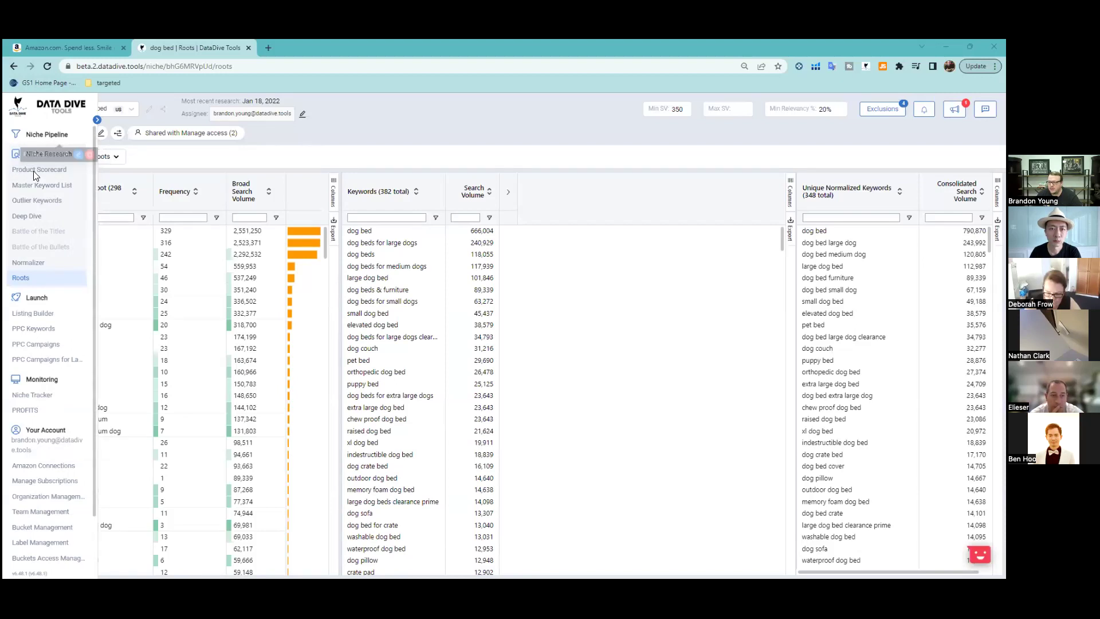
pyautogui.click(39, 185)
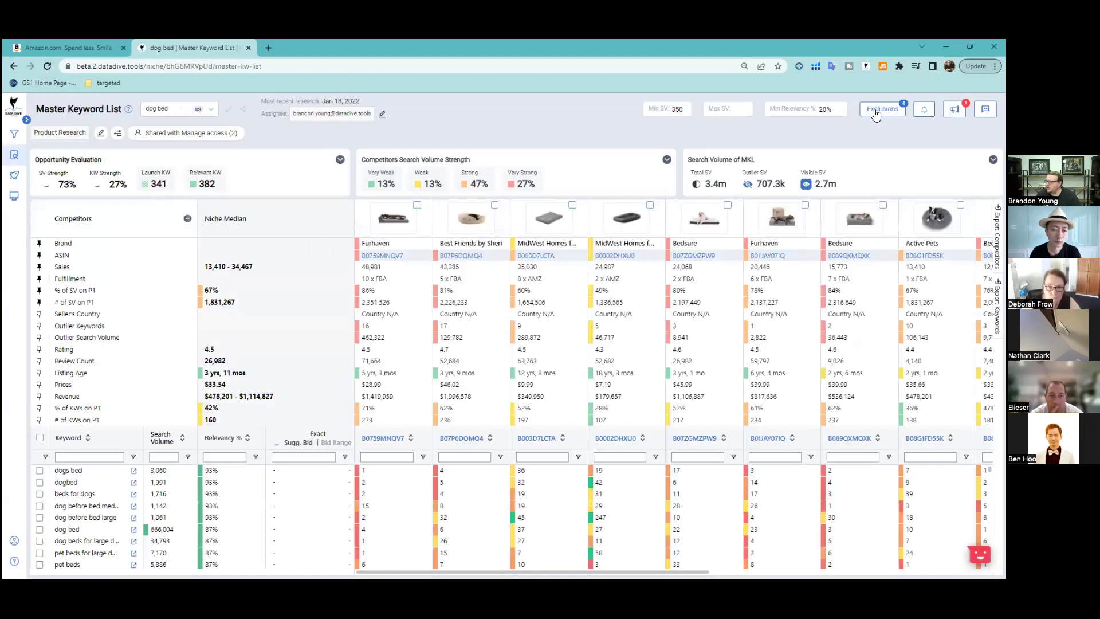
pyautogui.click(876, 114)
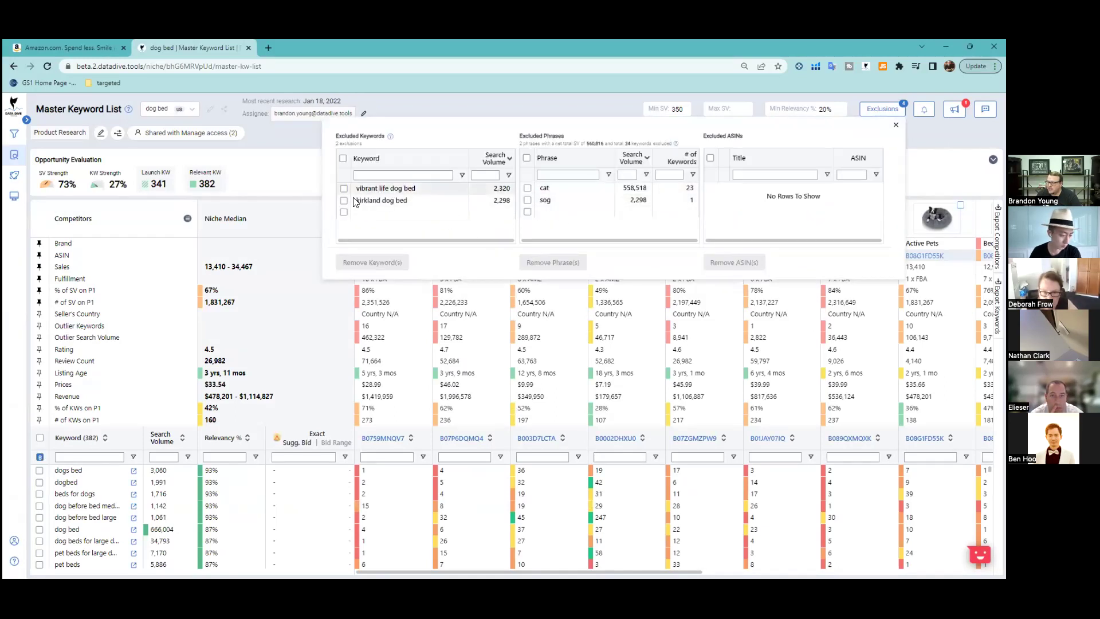
pyautogui.click(896, 125)
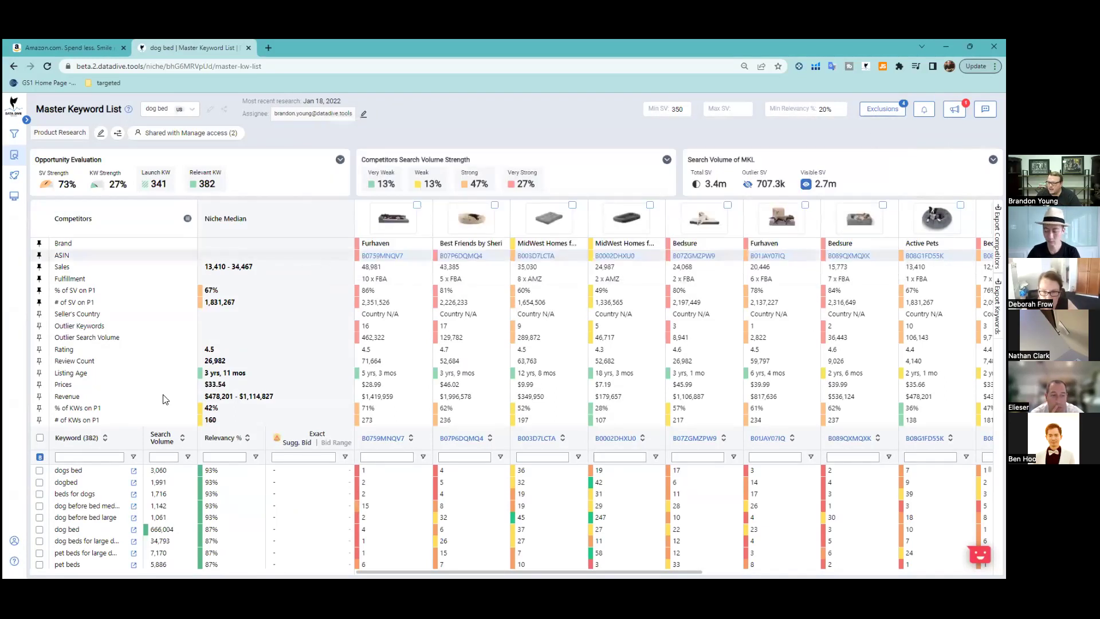
# - Exclude the keywords containing brand names from the dog bed Master Keyword List and check the Relevant KW figure
pyautogui.click(40, 458)
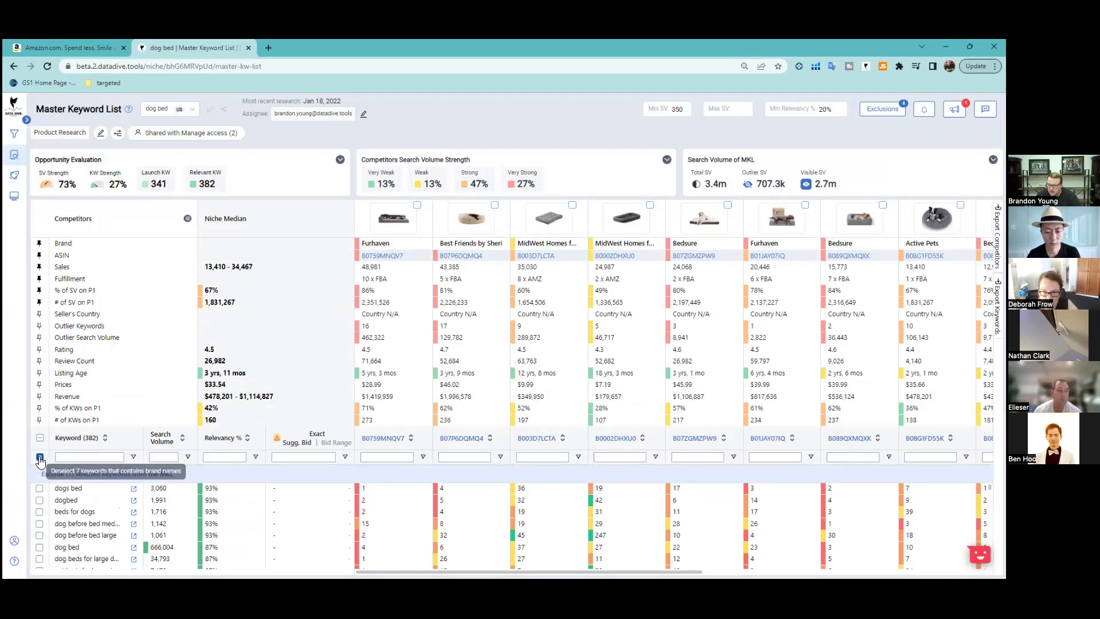
pyautogui.click(86, 474)
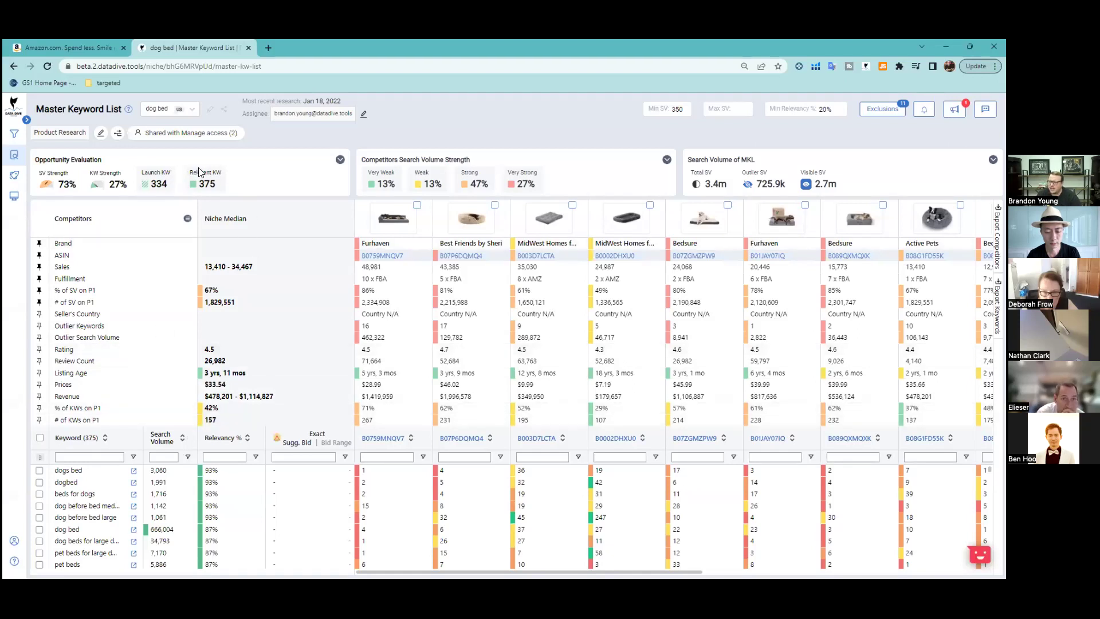
pyautogui.moveTo(192, 182); pyautogui.dragTo(239, 189)
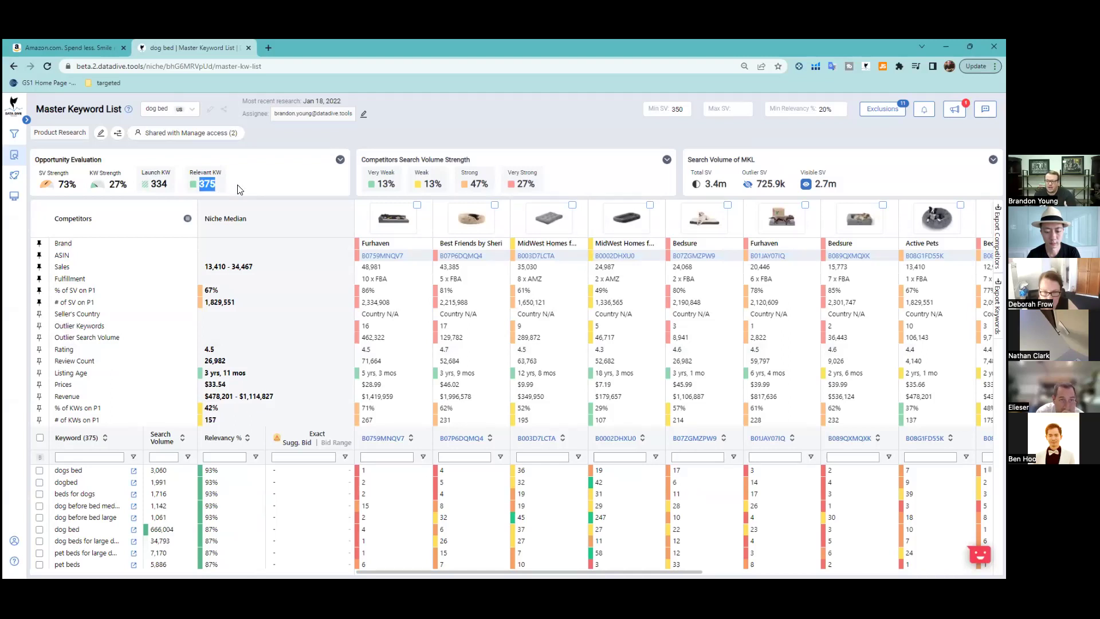
# - Check the Visible SV and Relevant KW figures, and mark "More than 100 very good" under Number of Relevant Keywords >350 SV in the PDF
pyautogui.click(817, 184)
pyautogui.doubleClick(817, 185)
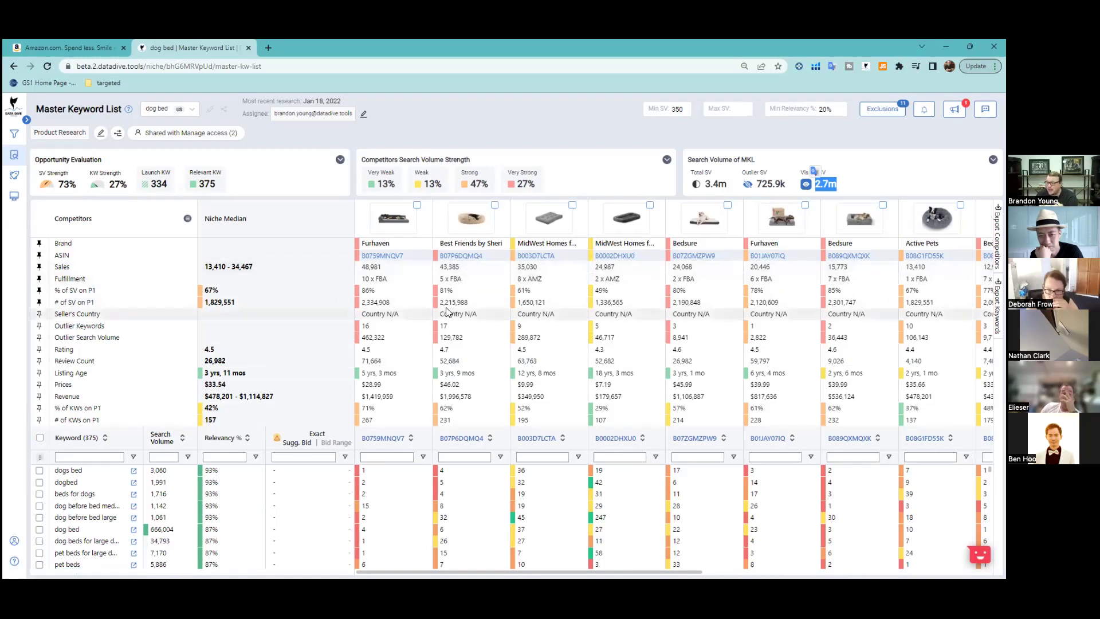
pyautogui.doubleClick(207, 184)
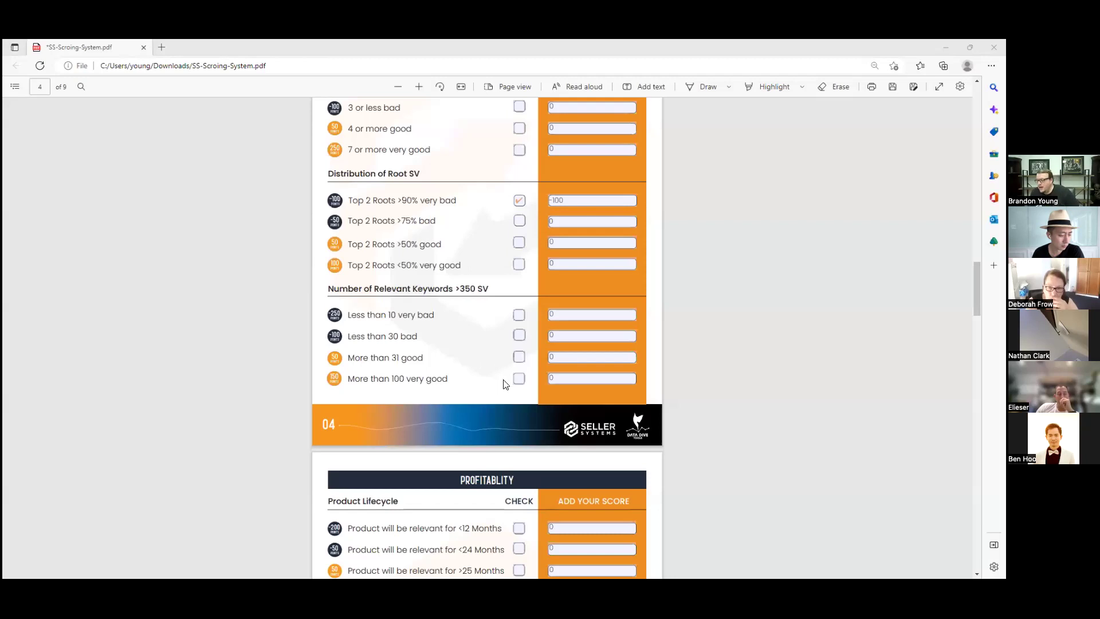
pyautogui.click(520, 379)
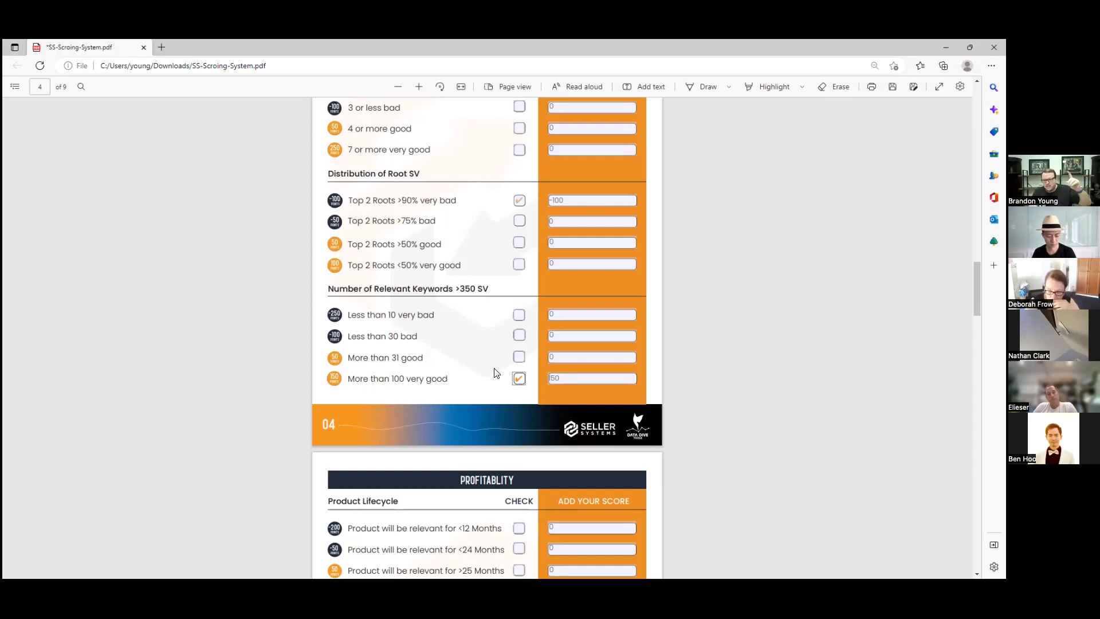
# - In the Profitability section, mark "Product will be relevant for >5 years" as the only Product Lifecycle choice
pyautogui.scroll(-3, 457, 346)
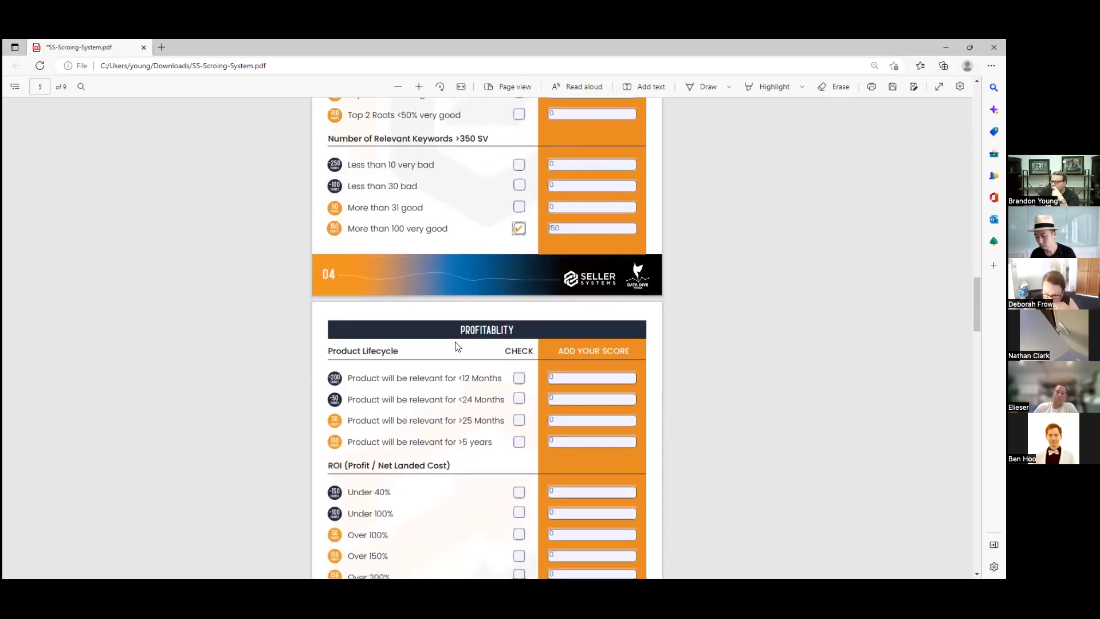
pyautogui.scroll(-2, 456, 343)
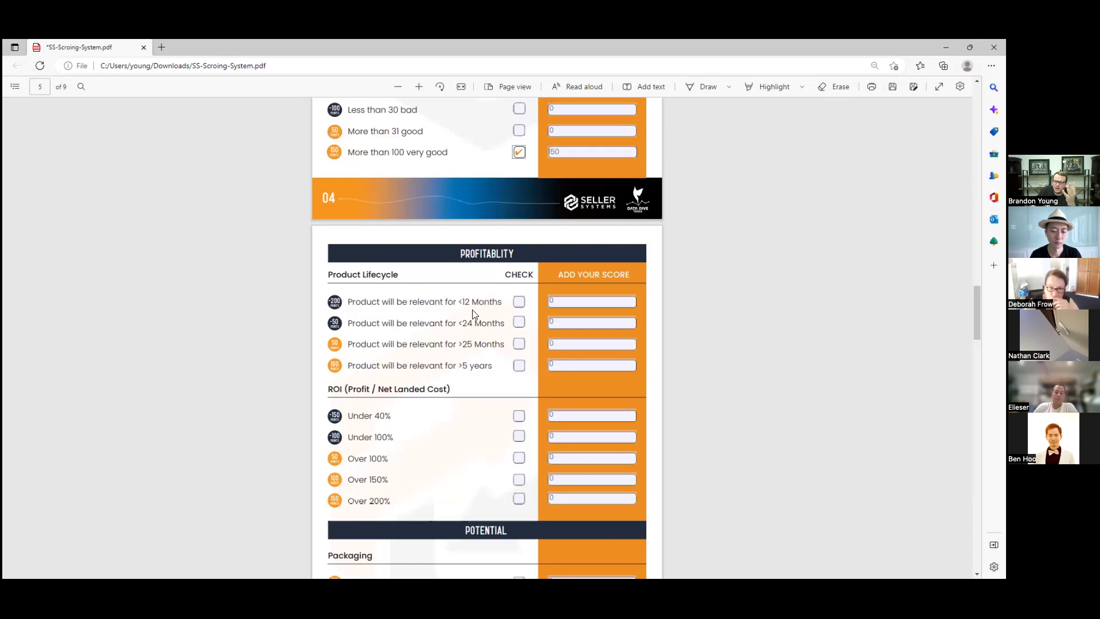
pyautogui.click(520, 302)
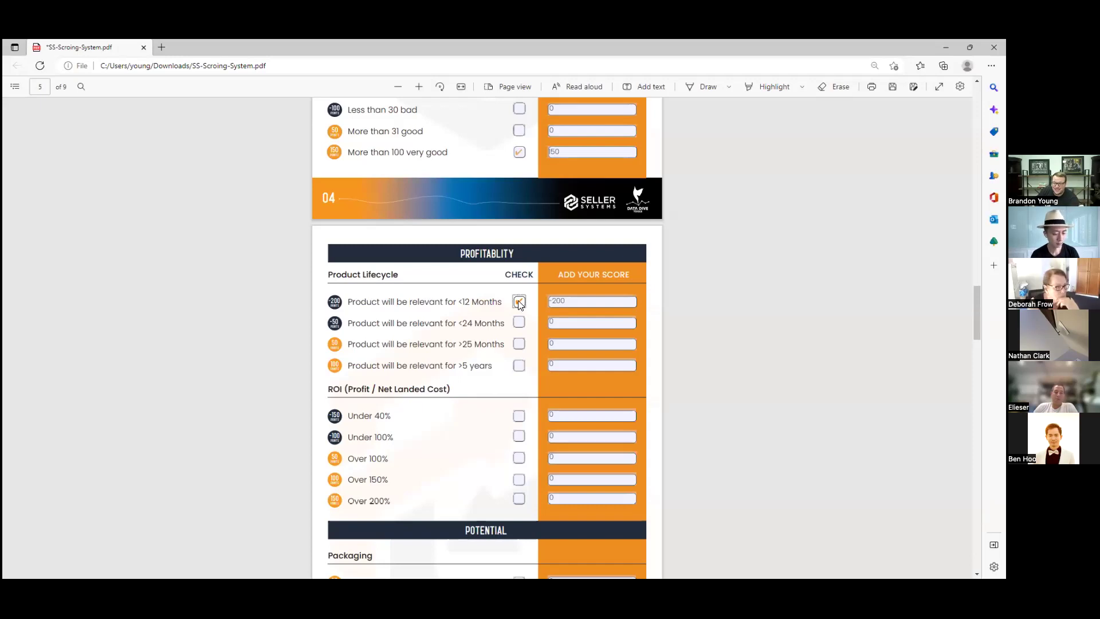
pyautogui.click(519, 324)
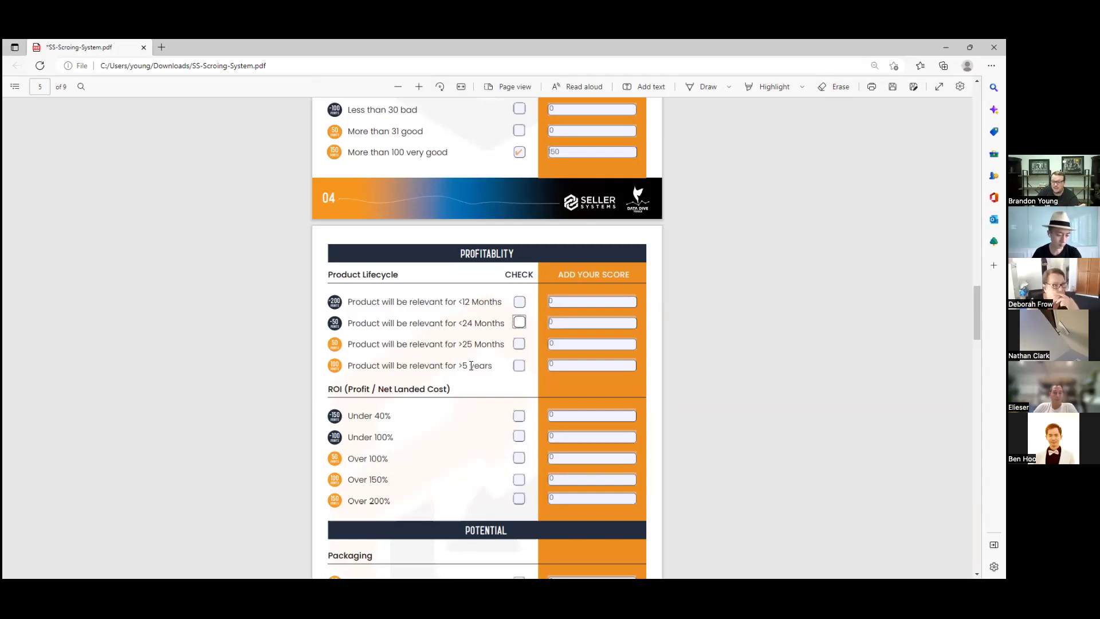
pyautogui.click(519, 365)
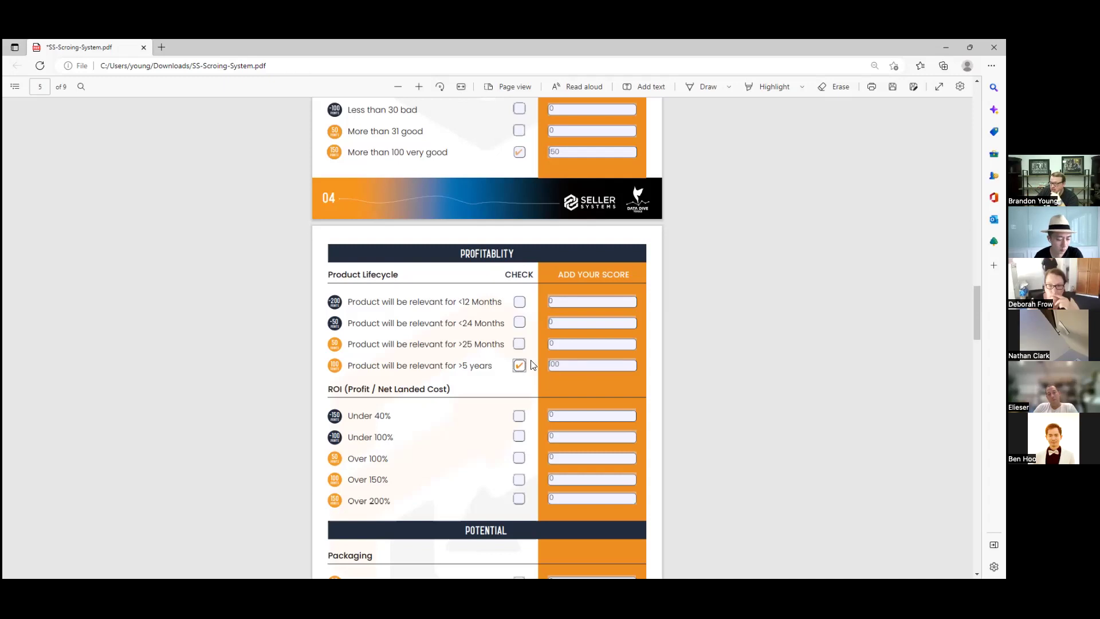
# - Mark "Under 100%" as the only choice under ROI (Profit / Net Landed Cost)
pyautogui.scroll(-2, 487, 366)
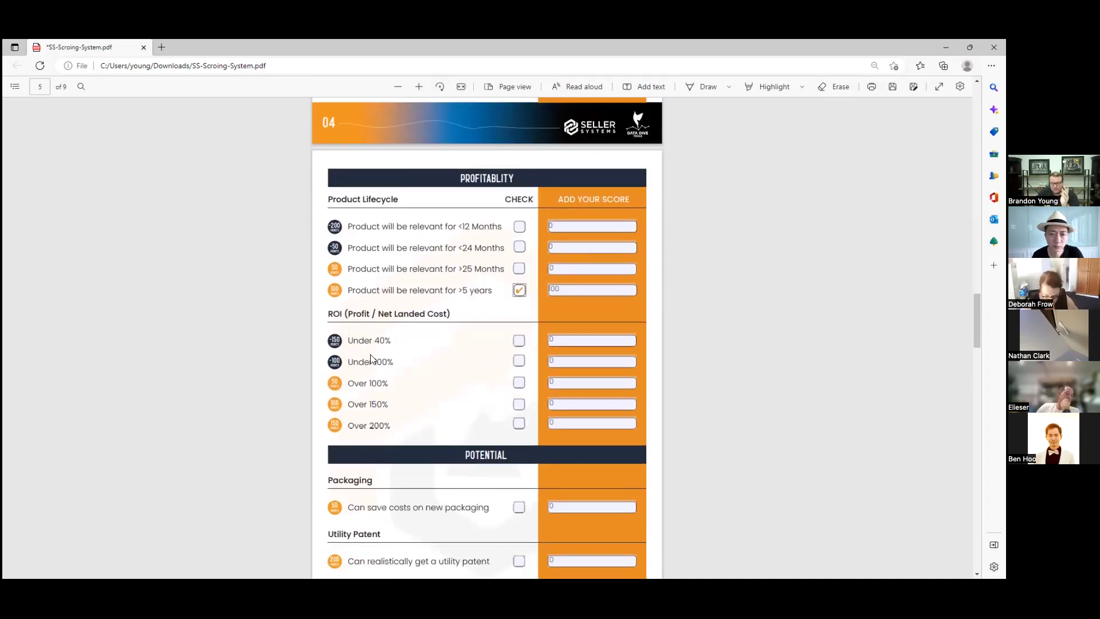
pyautogui.click(519, 360)
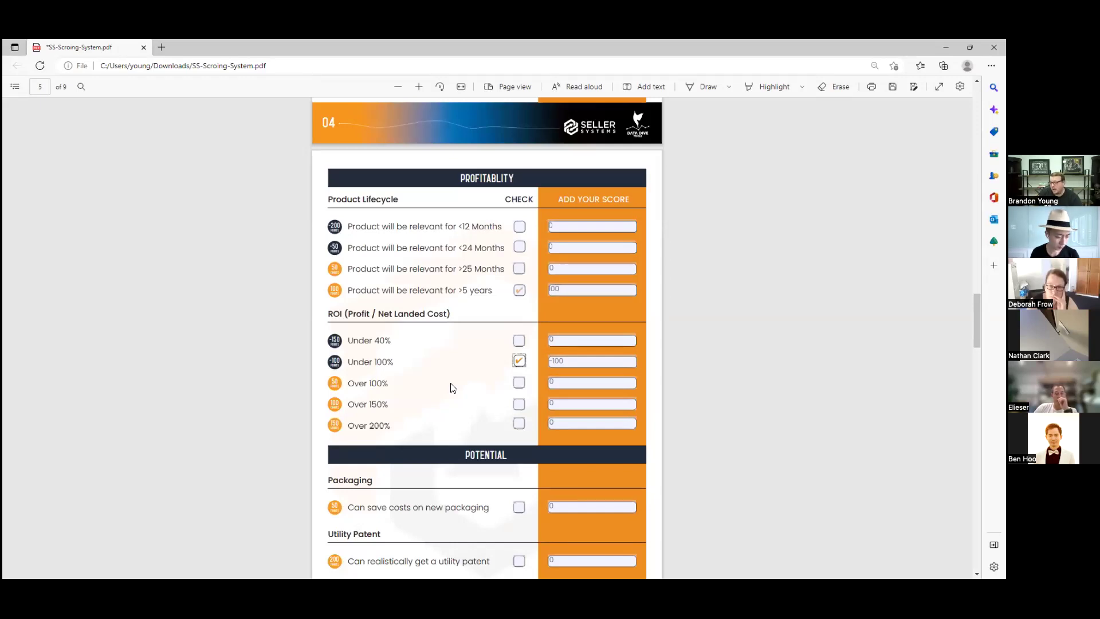
pyautogui.doubleClick(519, 343)
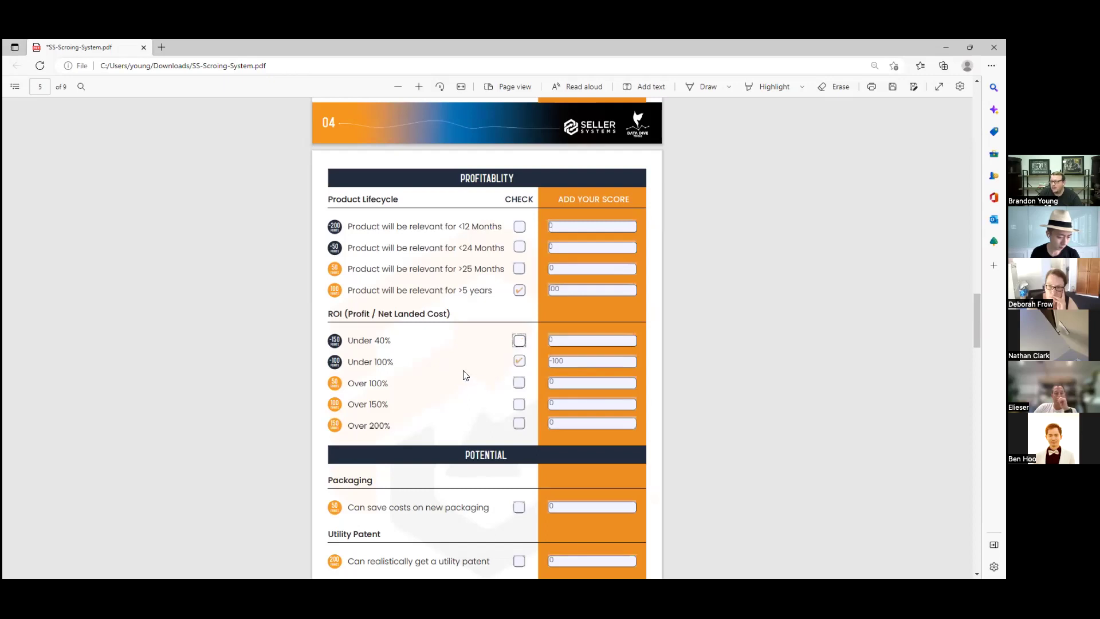
# - Switch to Data Dive, open the MidWest Homes competitor B003D7LCTA on Amazon, and look over its images and product details
pyautogui.scroll(-4, 434, 392)
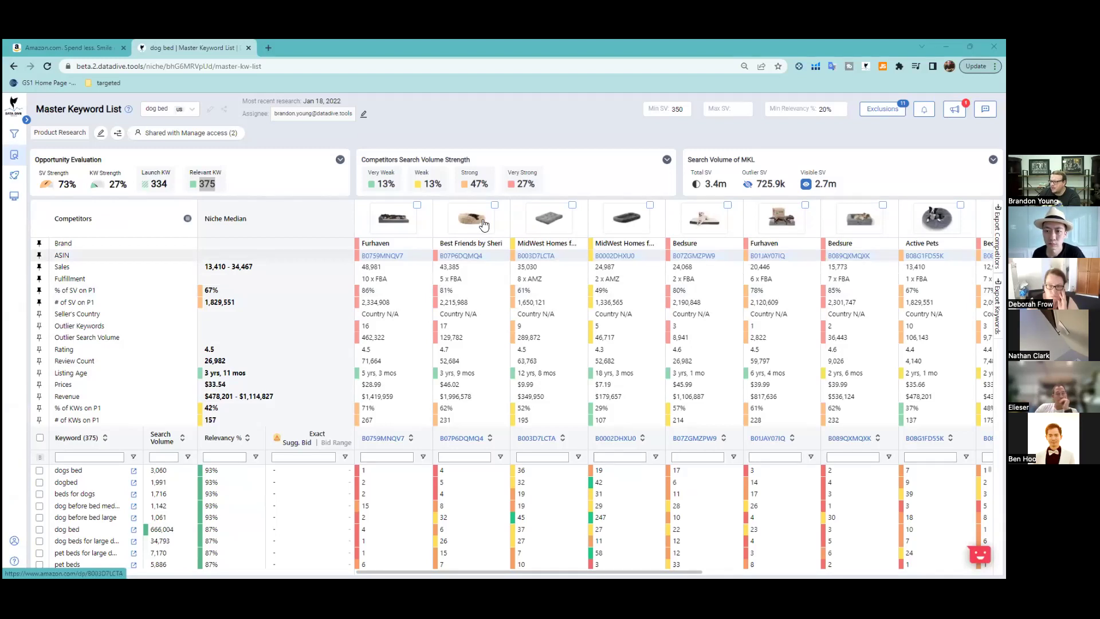
pyautogui.moveTo(530, 220)
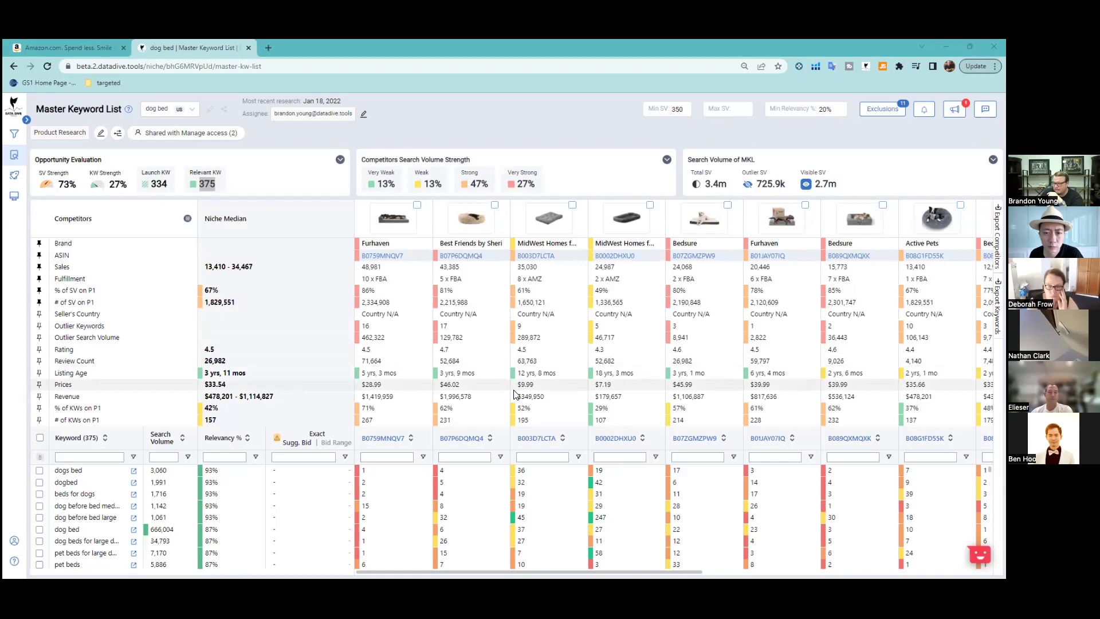
pyautogui.click(539, 256)
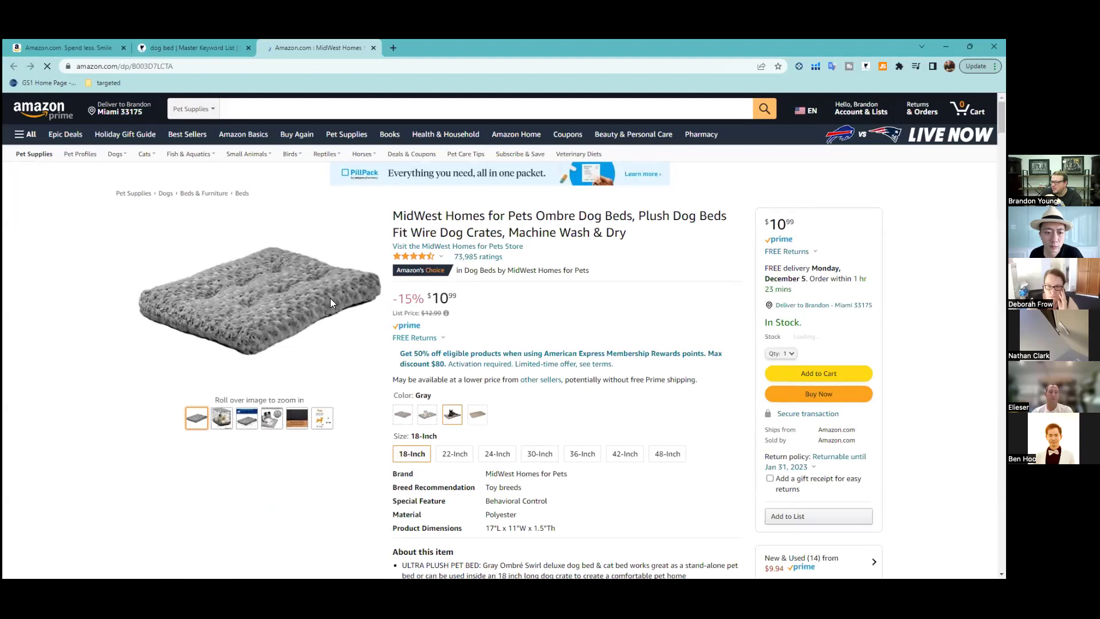
pyautogui.moveTo(277, 310)
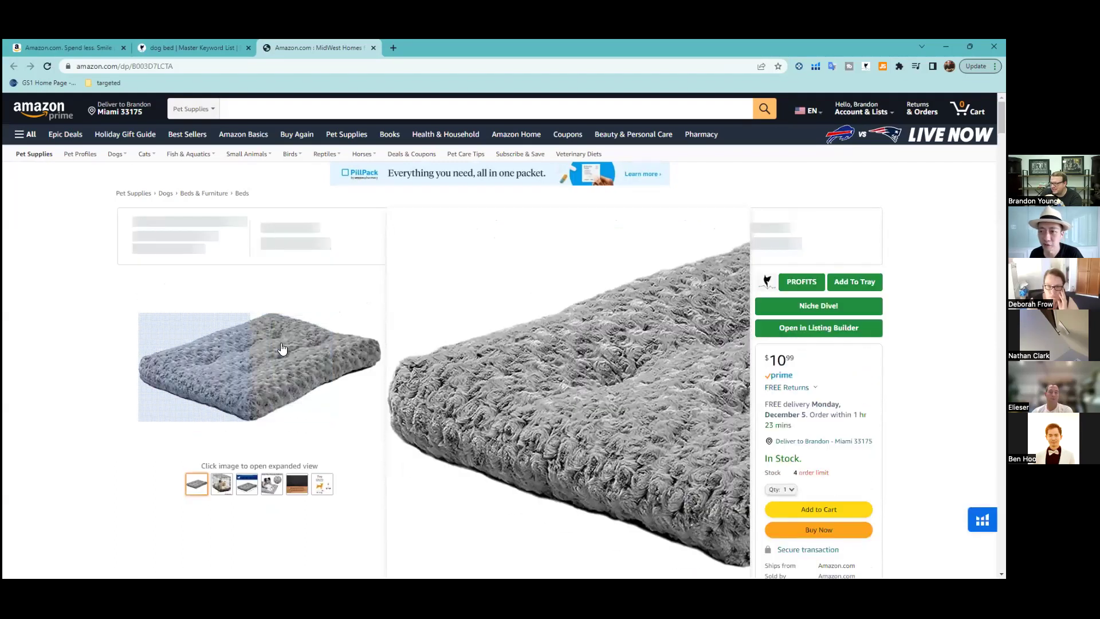
pyautogui.click(223, 484)
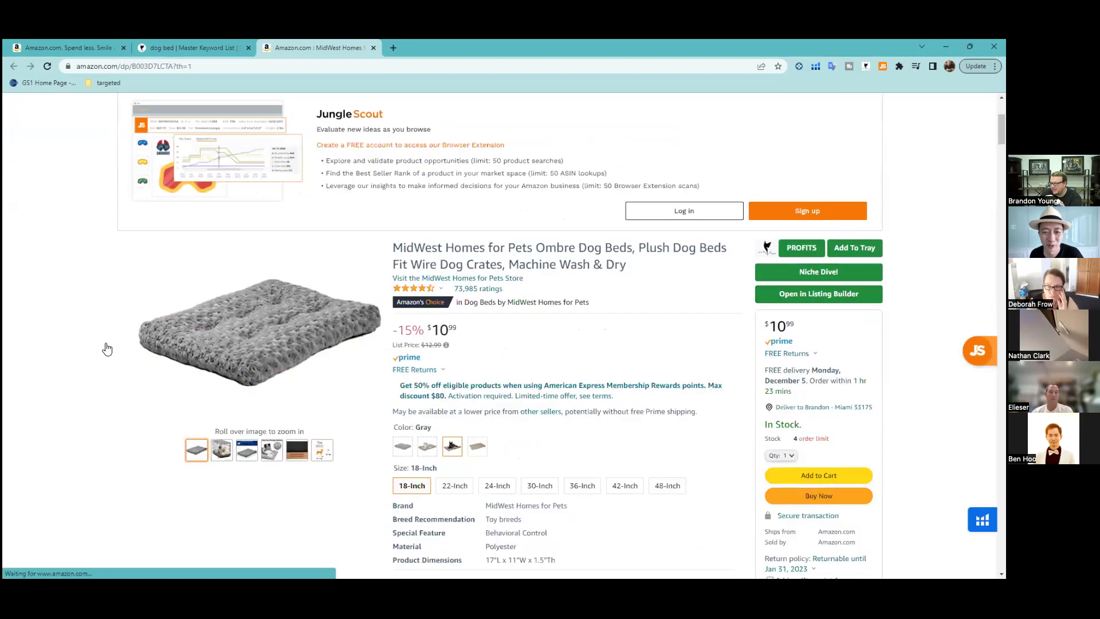
pyautogui.scroll(-2, 107, 348)
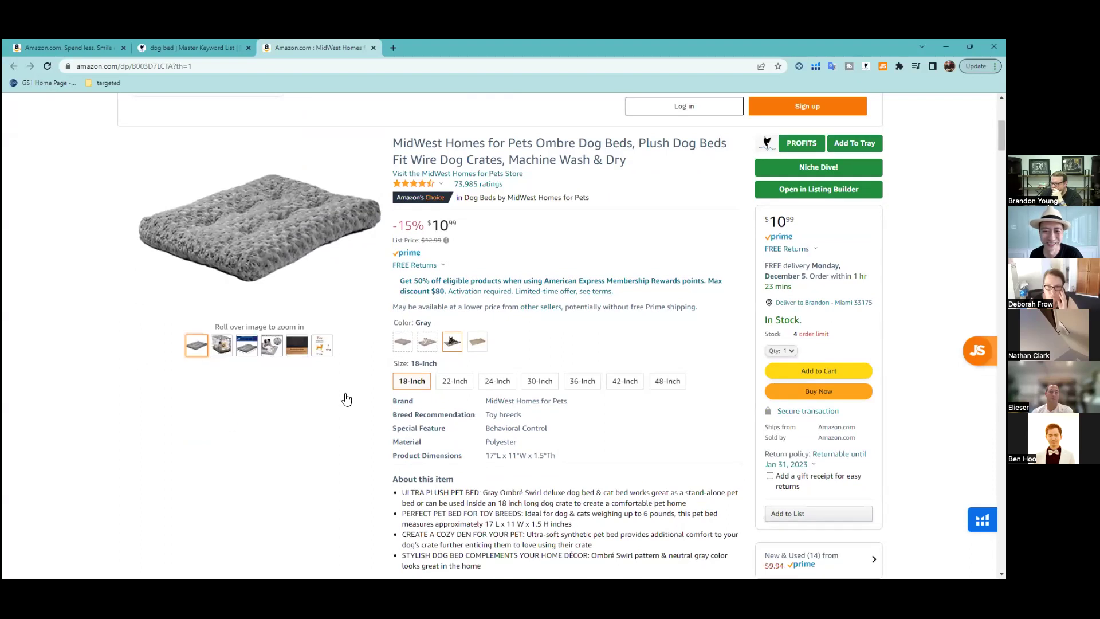
# - Compare the listing's prices across sizes such as 22-Inch, 24-Inch and 42-Inch, and view the 24-Inch bed's gallery images
pyautogui.click(455, 382)
pyautogui.click(416, 371)
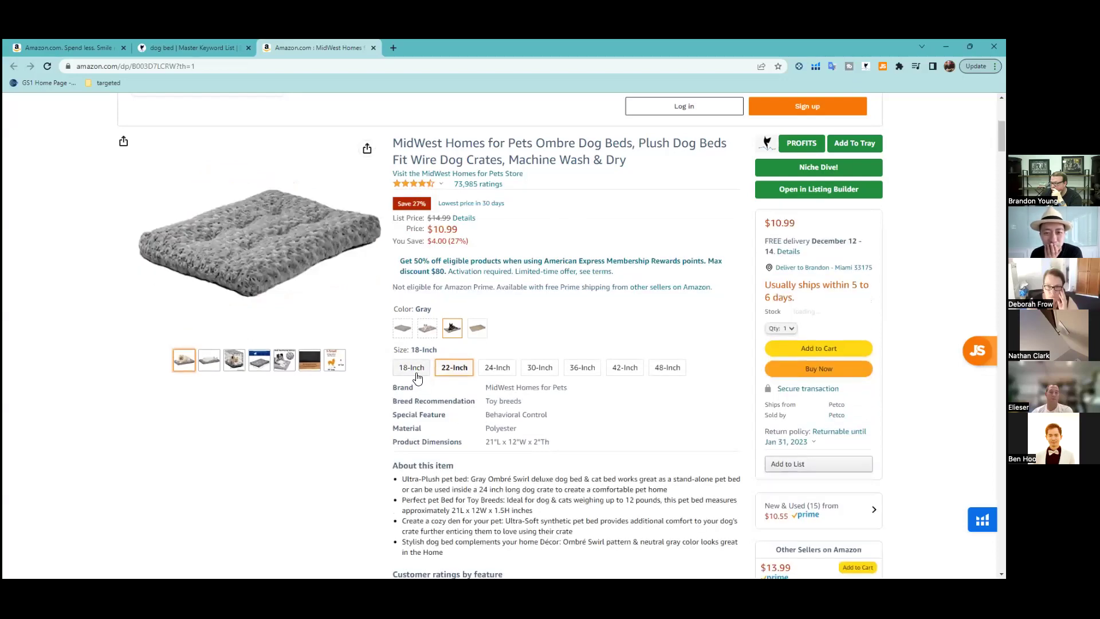
pyautogui.click(498, 372)
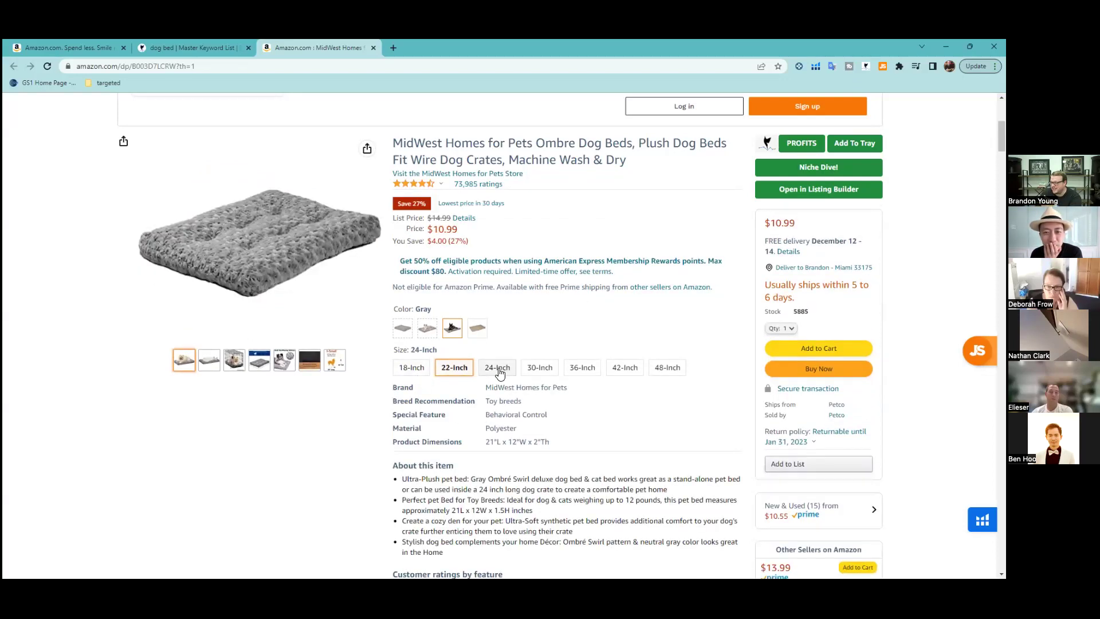
pyautogui.click(448, 372)
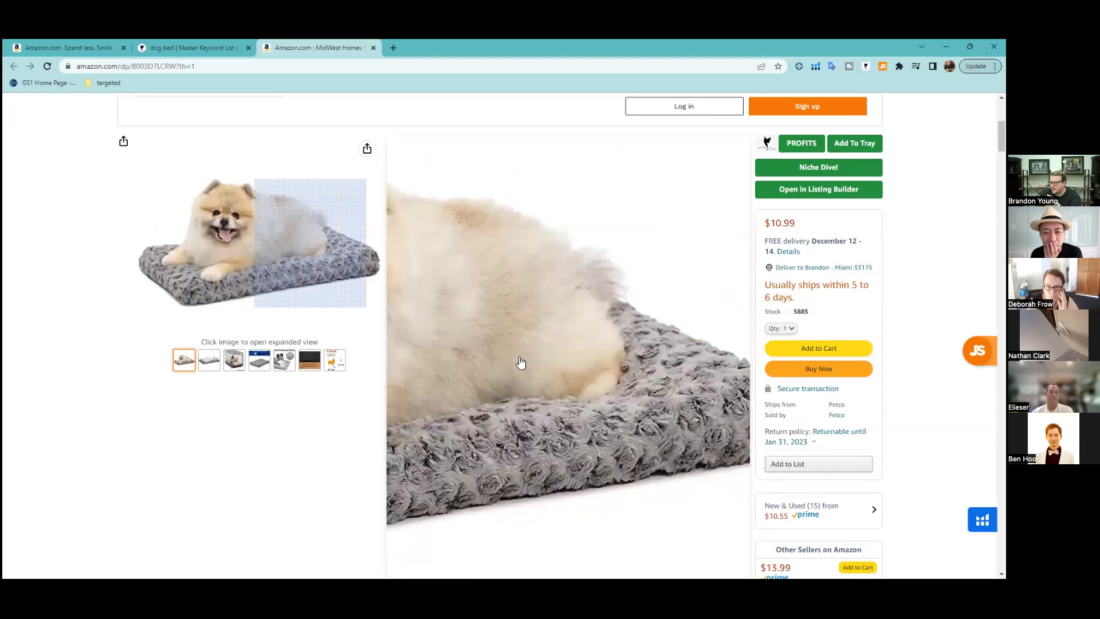
pyautogui.click(498, 372)
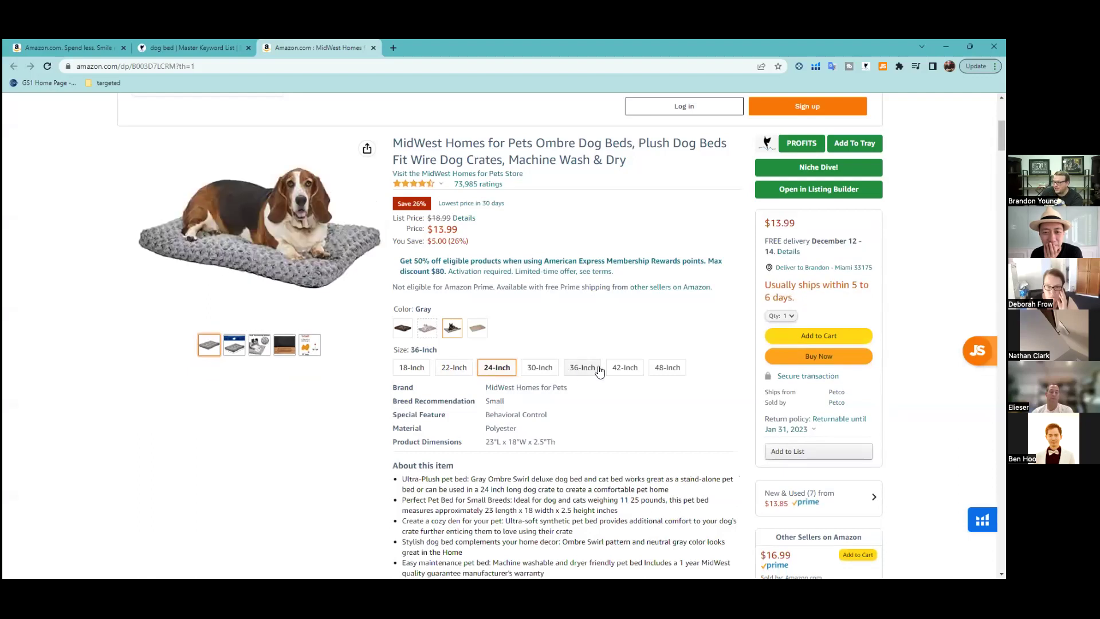
pyautogui.click(619, 371)
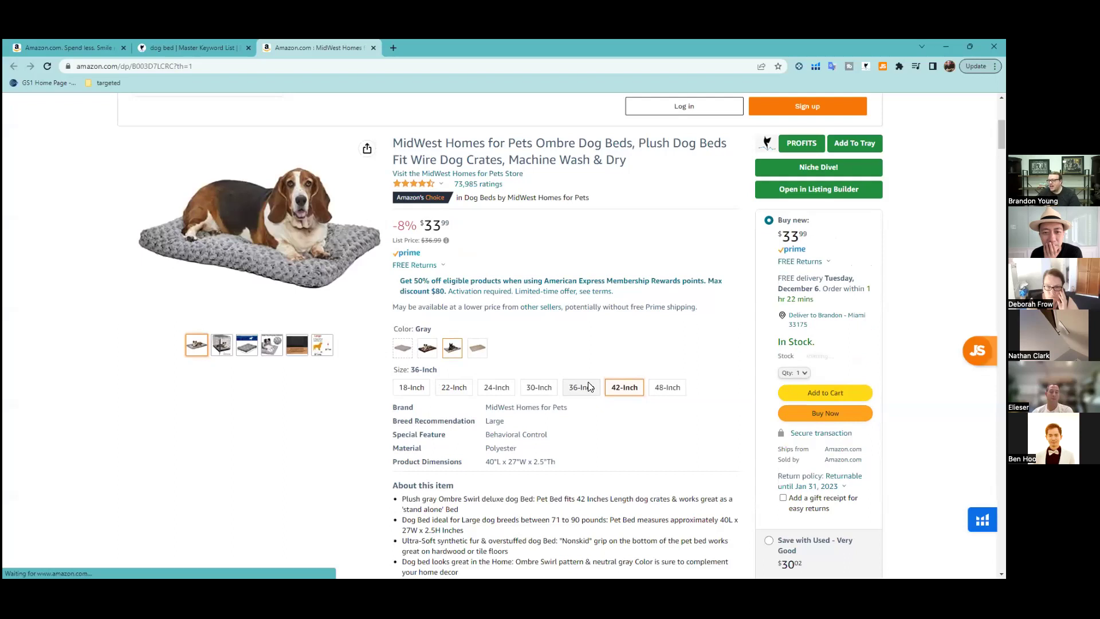
pyautogui.click(525, 398)
pyautogui.click(497, 387)
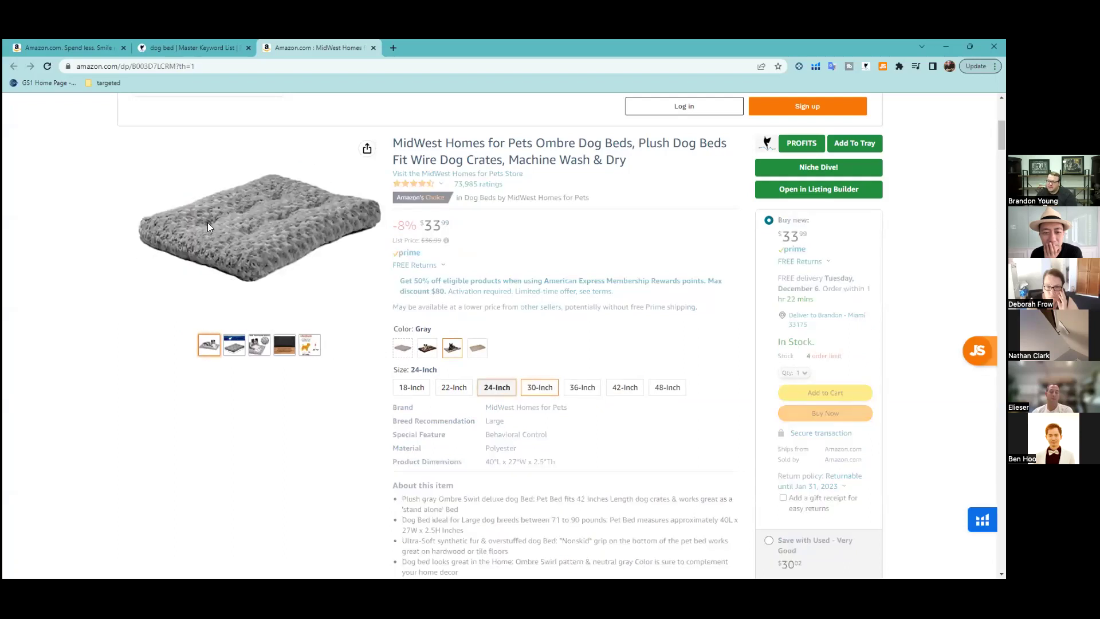
pyautogui.moveTo(260, 258)
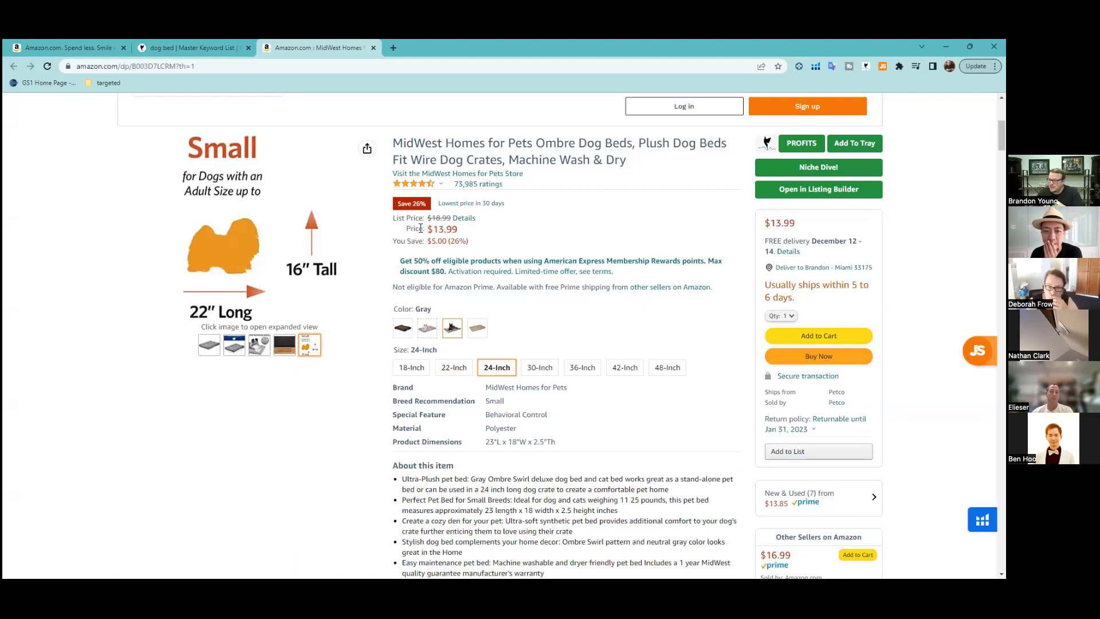
pyautogui.scroll(2, 479, 327)
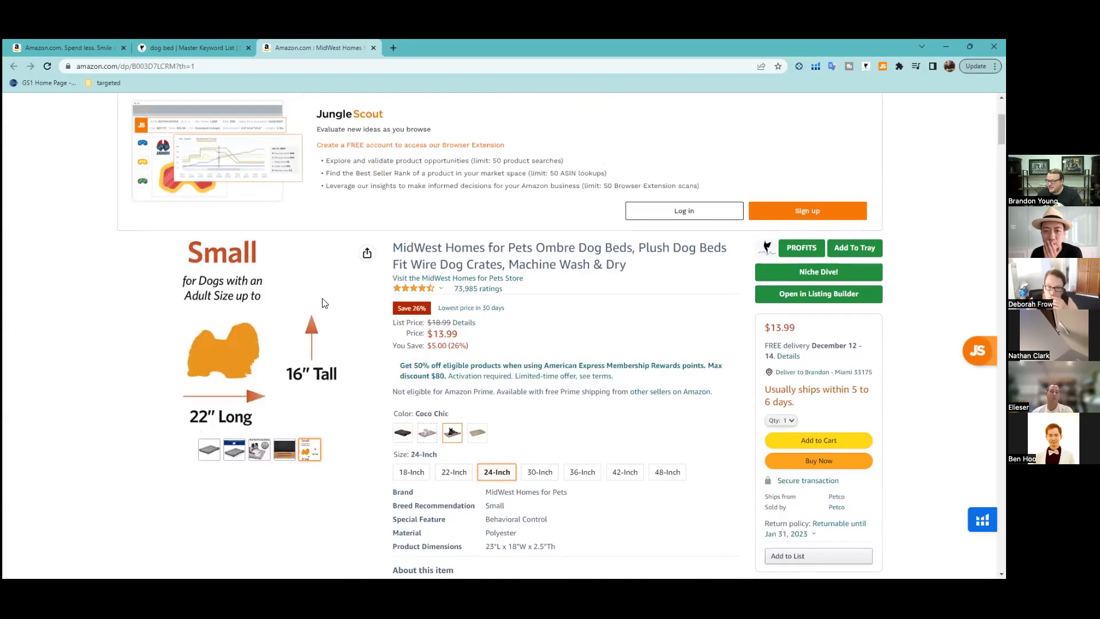
pyautogui.moveTo(206, 453)
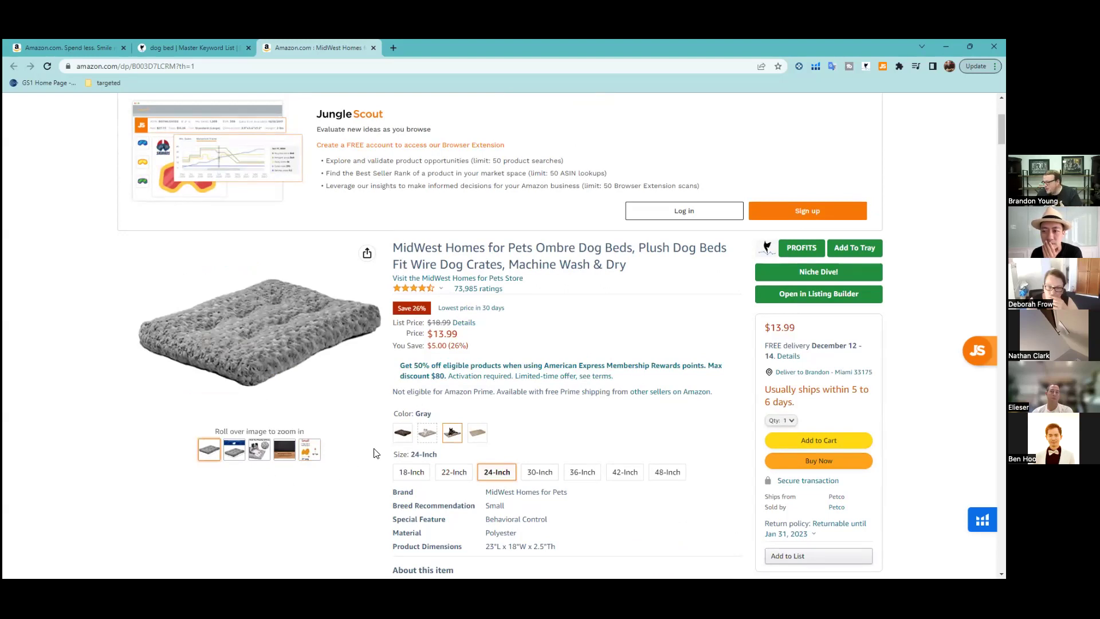
# - Examine the listing's customer reviews and the cat-in-a-box review photo, and return to Data Dive's Master Keyword List
pyautogui.click(474, 289)
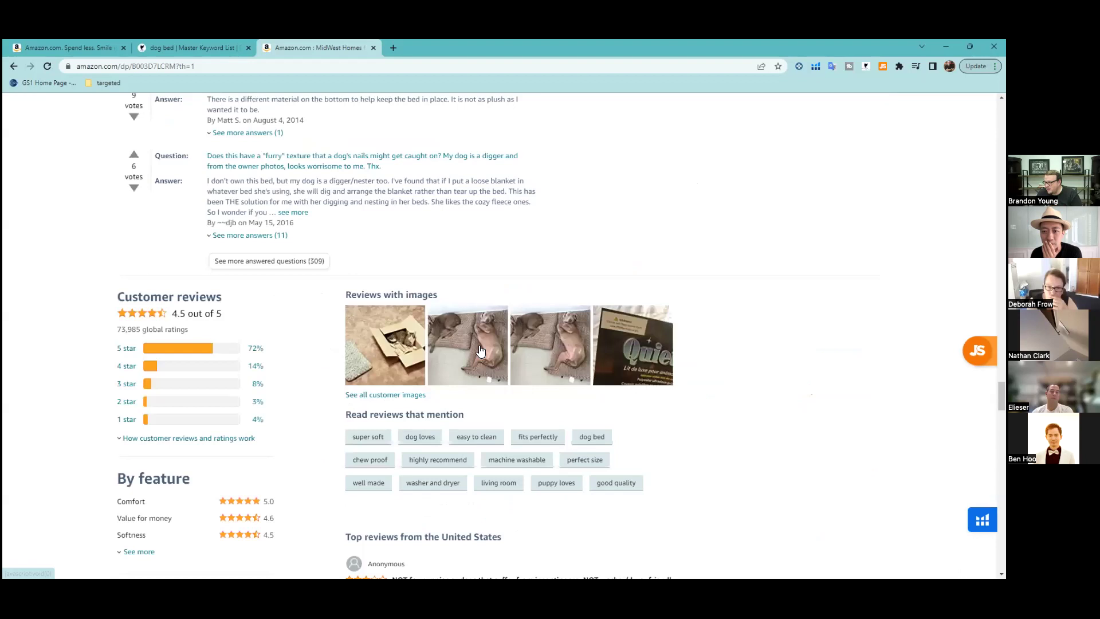
pyautogui.click(424, 375)
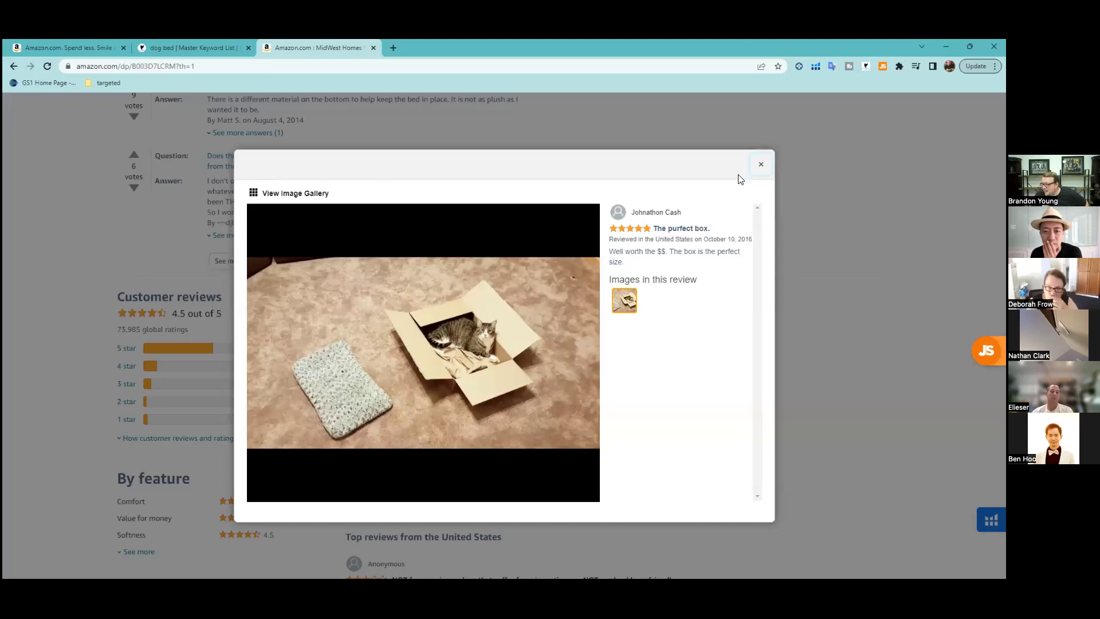
pyautogui.click(760, 166)
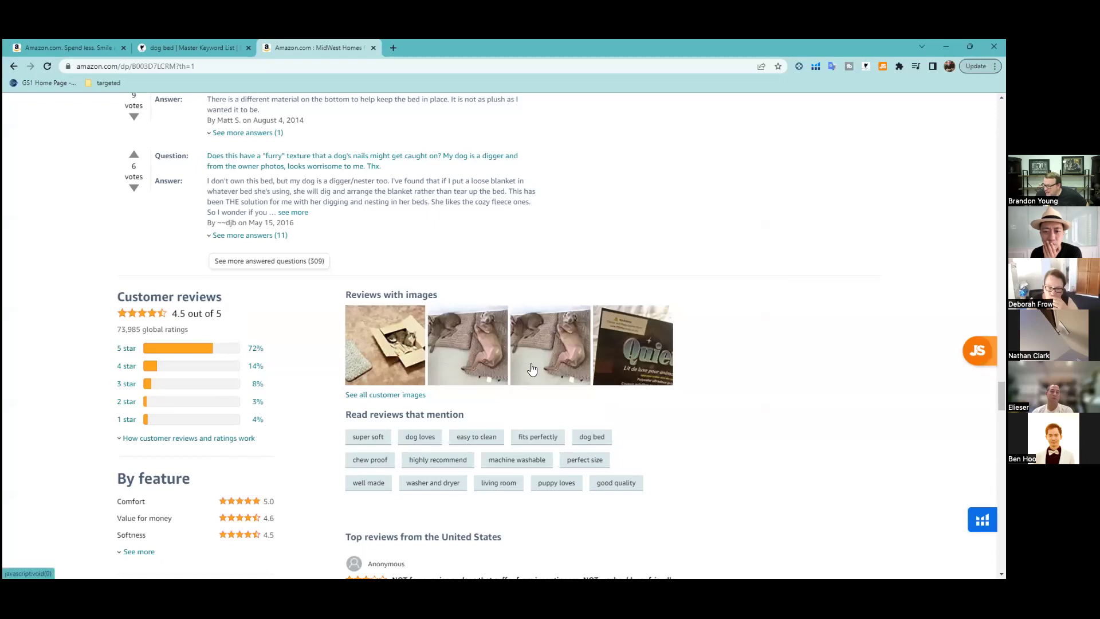
pyautogui.scroll(-4, 532, 425)
pyautogui.scroll(2, 510, 423)
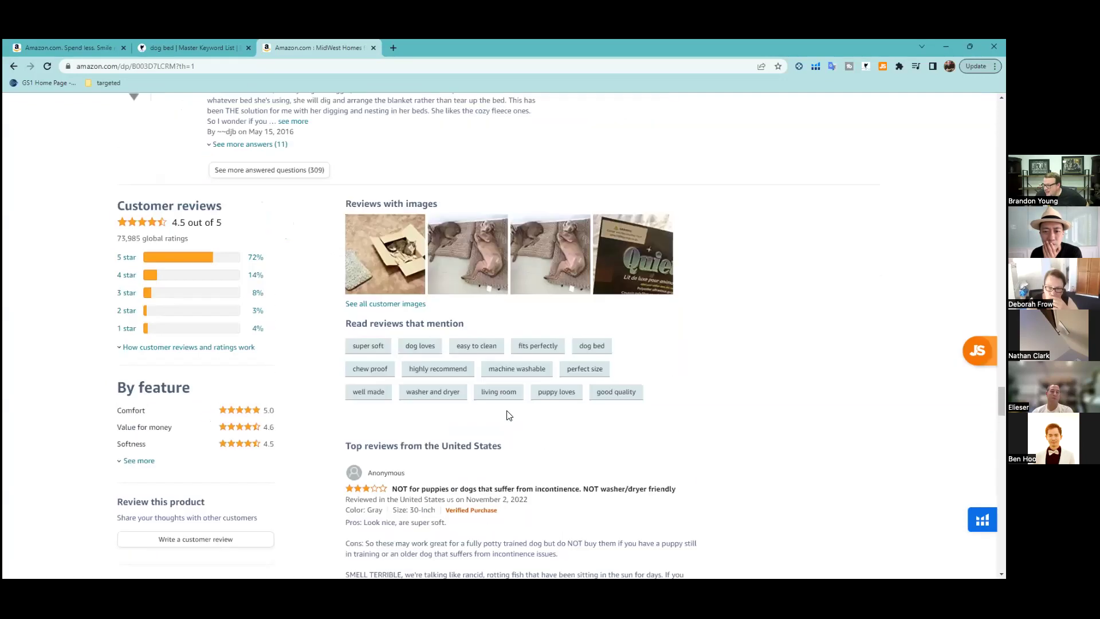
pyautogui.scroll(-4, 487, 418)
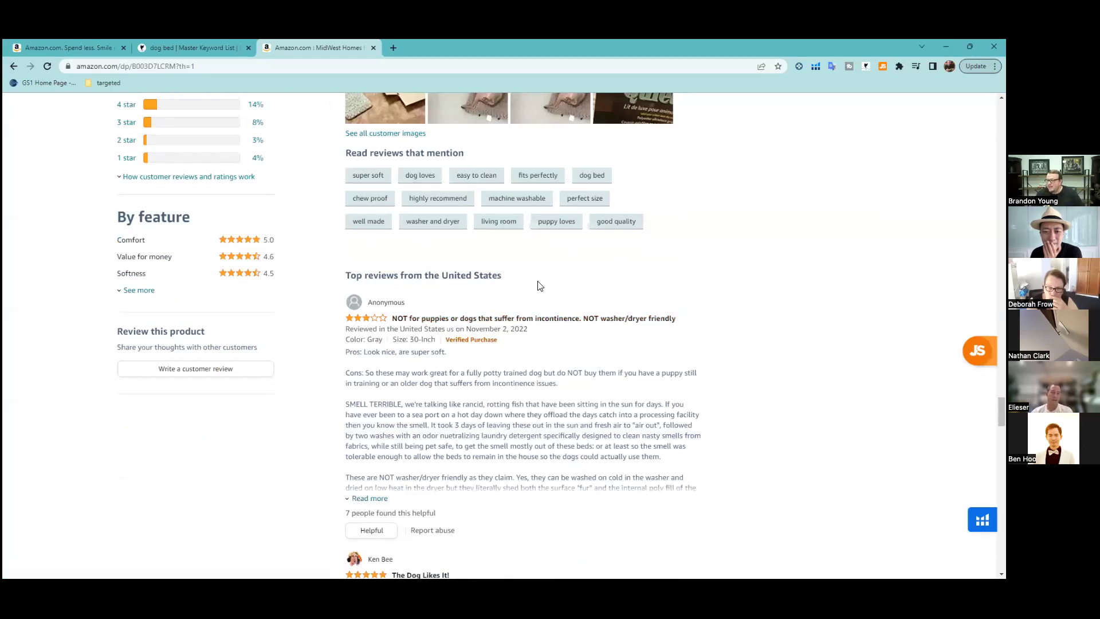
pyautogui.scroll(5, 539, 275)
pyautogui.click(238, 47)
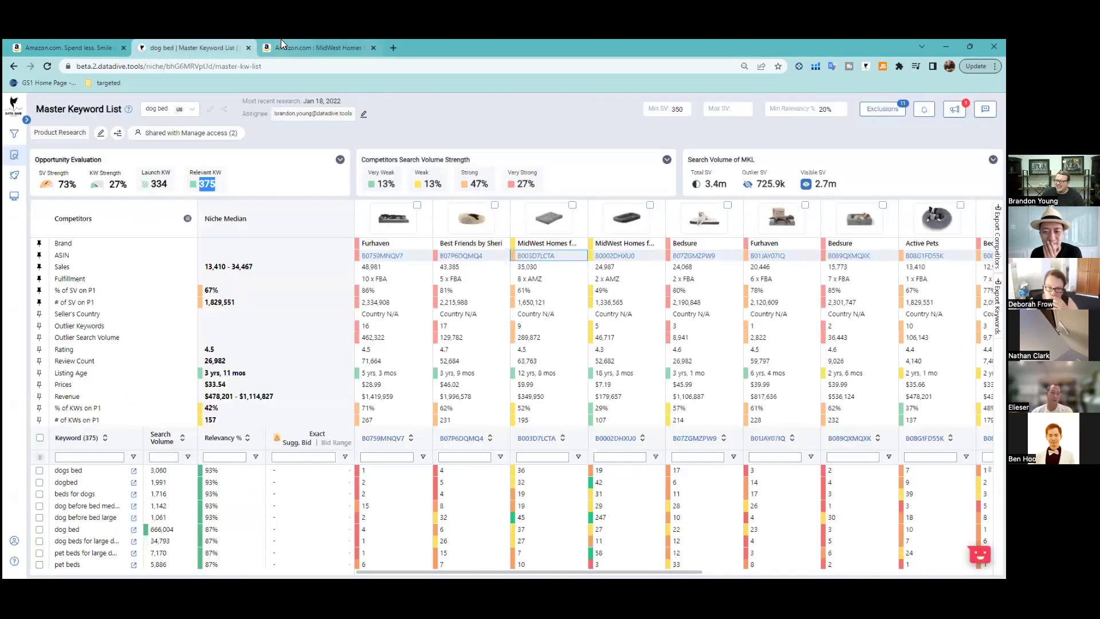
# - Close the MidWest Homes listing on Amazon, return to the scorecard PDF, and leave the Packaging and Utility Patent criteria under Potential unchecked
pyautogui.click(373, 48)
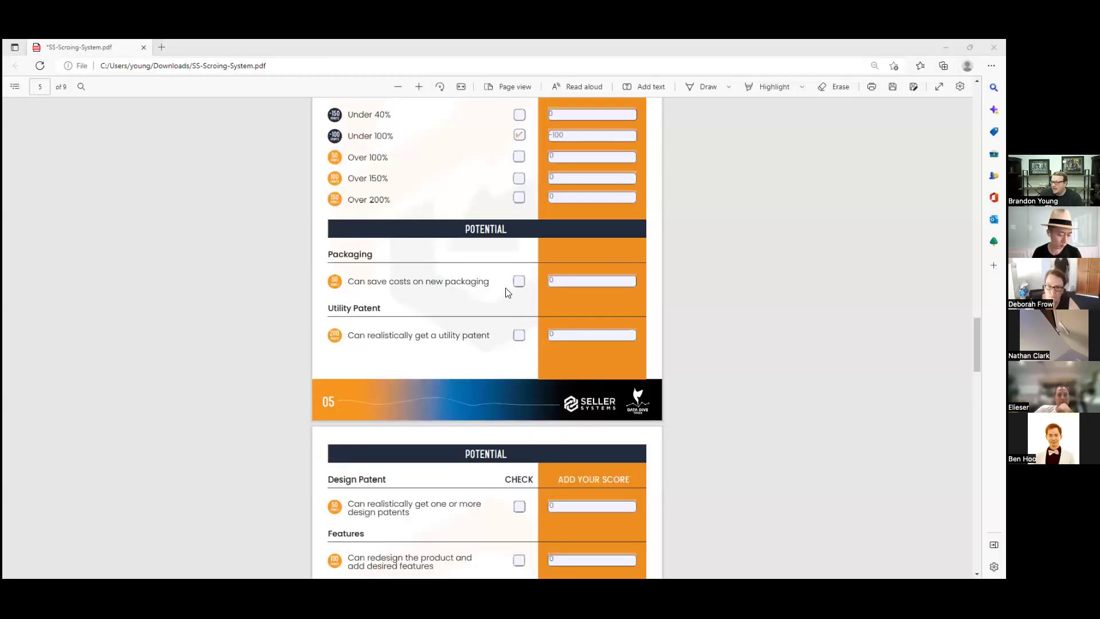
pyautogui.click(522, 283)
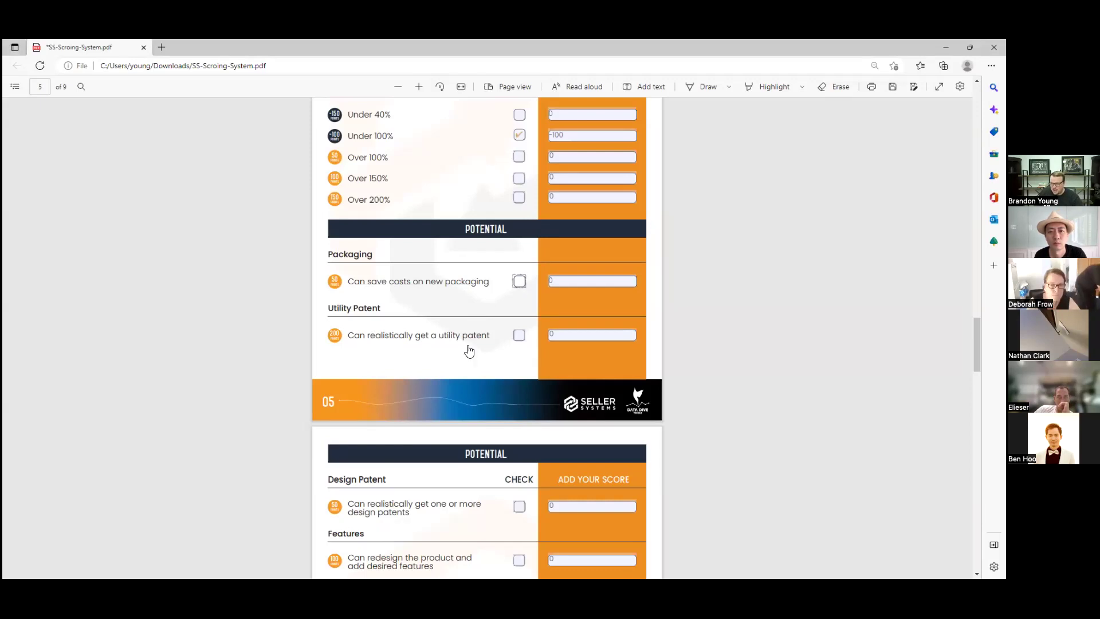
pyautogui.scroll(-3, 520, 342)
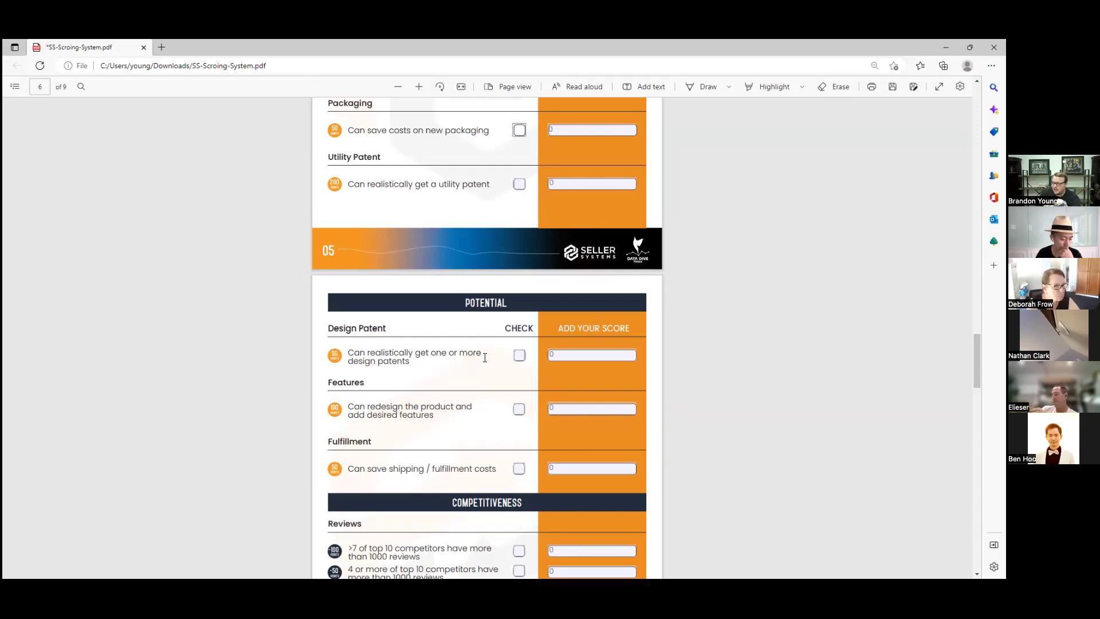
pyautogui.scroll(-2, 484, 358)
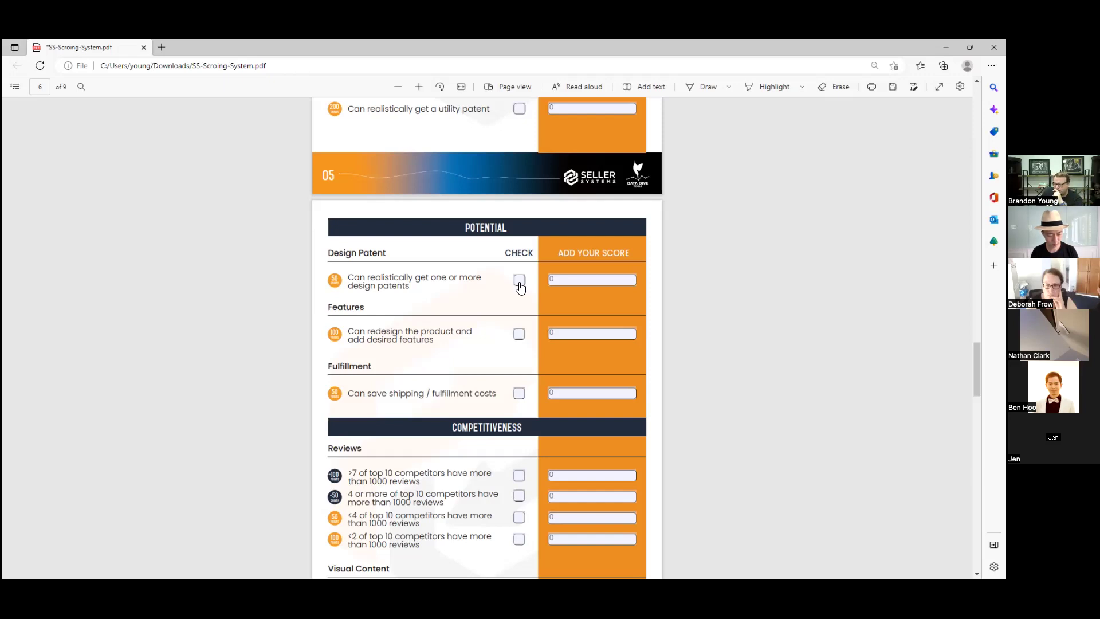
# - Mark "Can redesign the product and add desired features" under Features in the Potential section
pyautogui.tripleClick(407, 339)
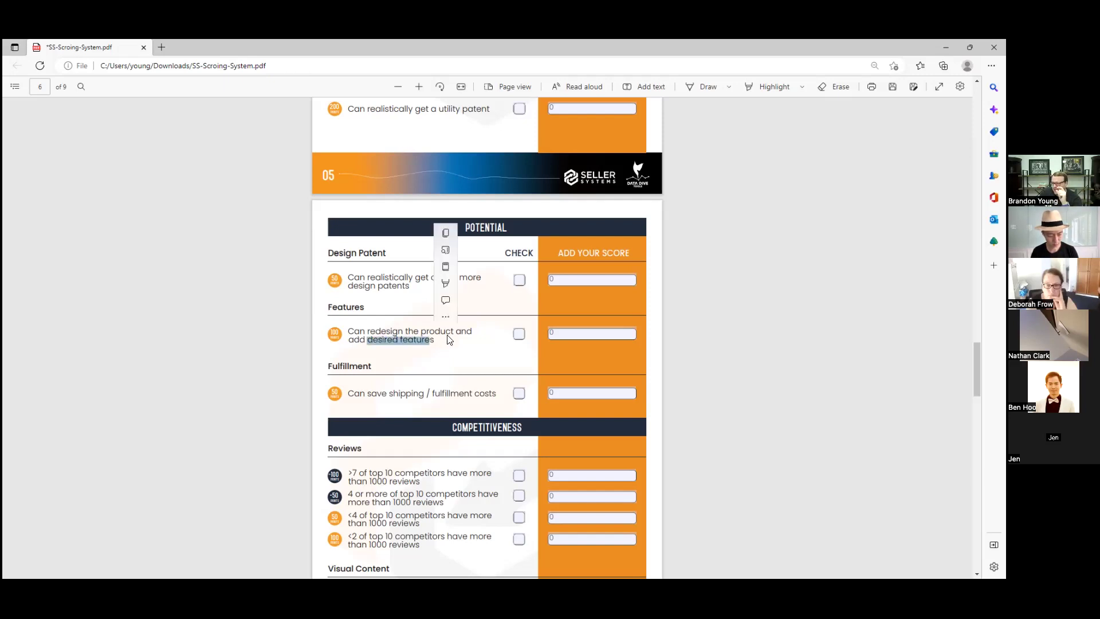
pyautogui.click(447, 340)
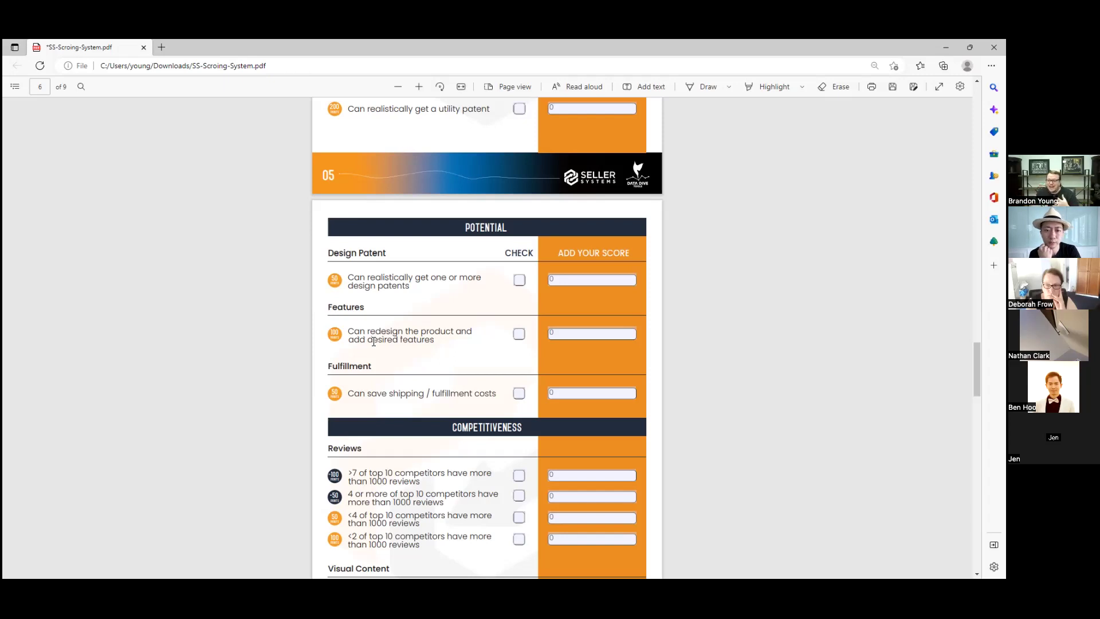
pyautogui.click(519, 336)
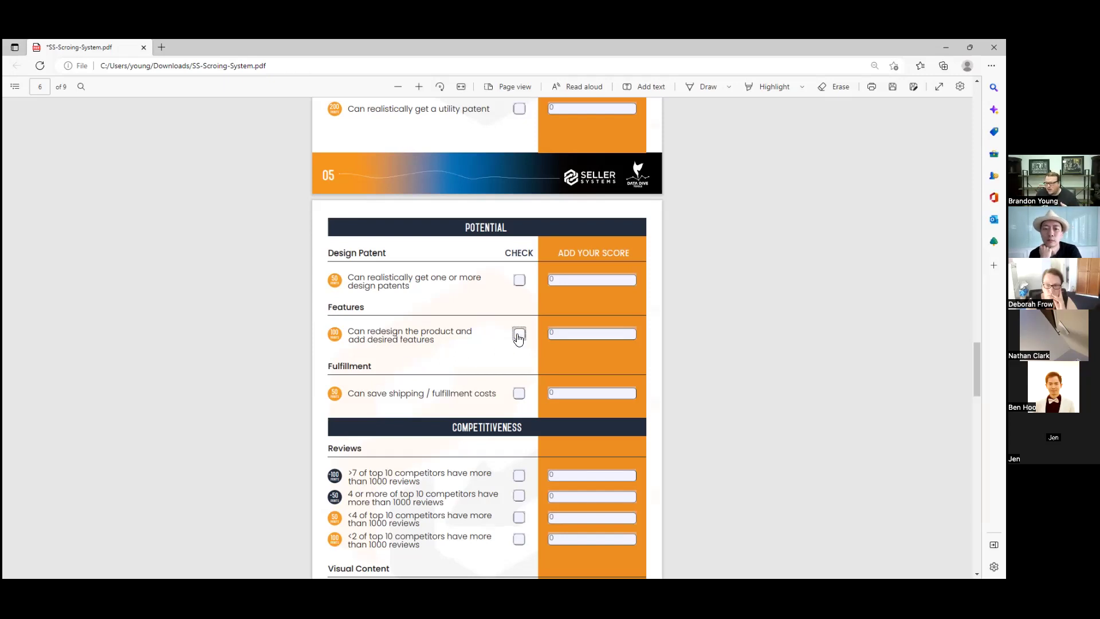
pyautogui.click(519, 337)
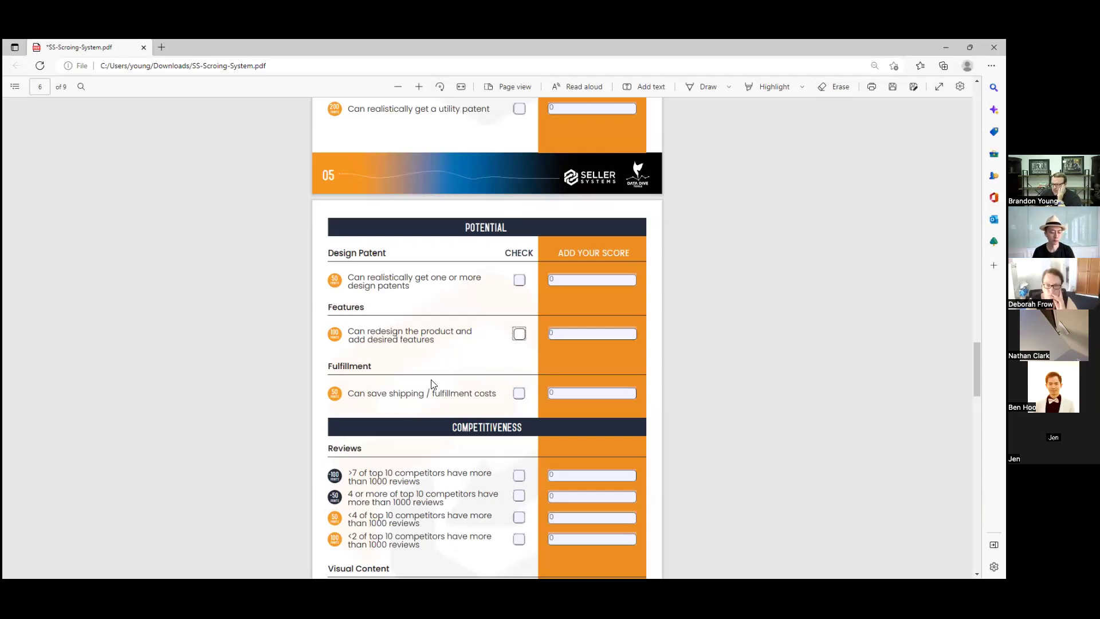
pyautogui.scroll(-1, 431, 384)
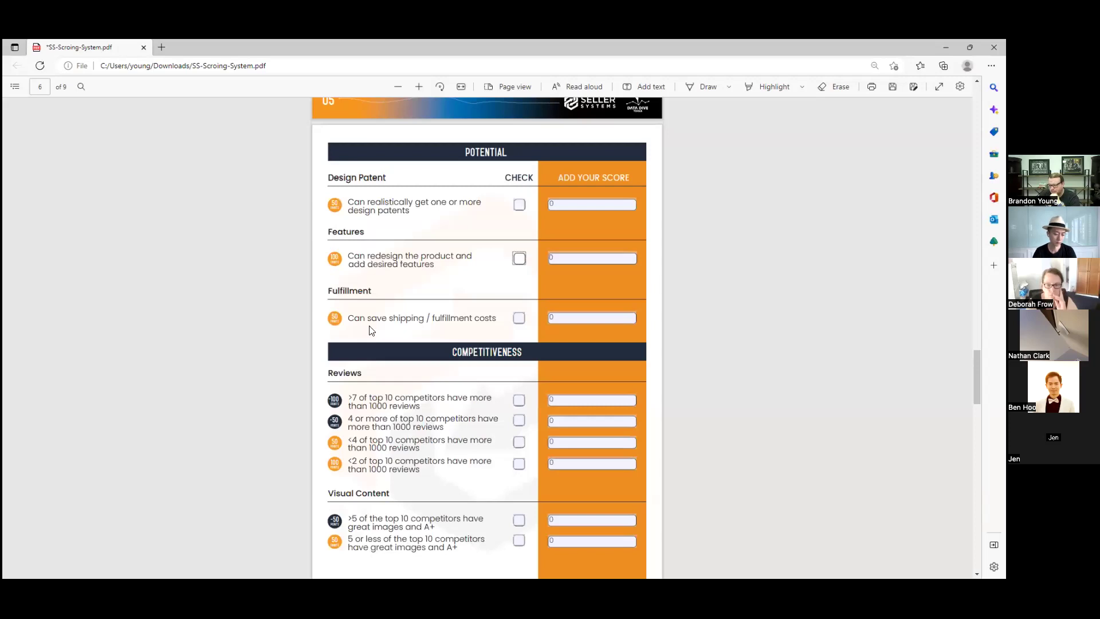
# - Try the "Can save shipping / fulfillment costs" criterion under Fulfillment, and clear the redesign criterion under Features
pyautogui.moveTo(366, 318); pyautogui.dragTo(451, 316)
pyautogui.click(468, 319)
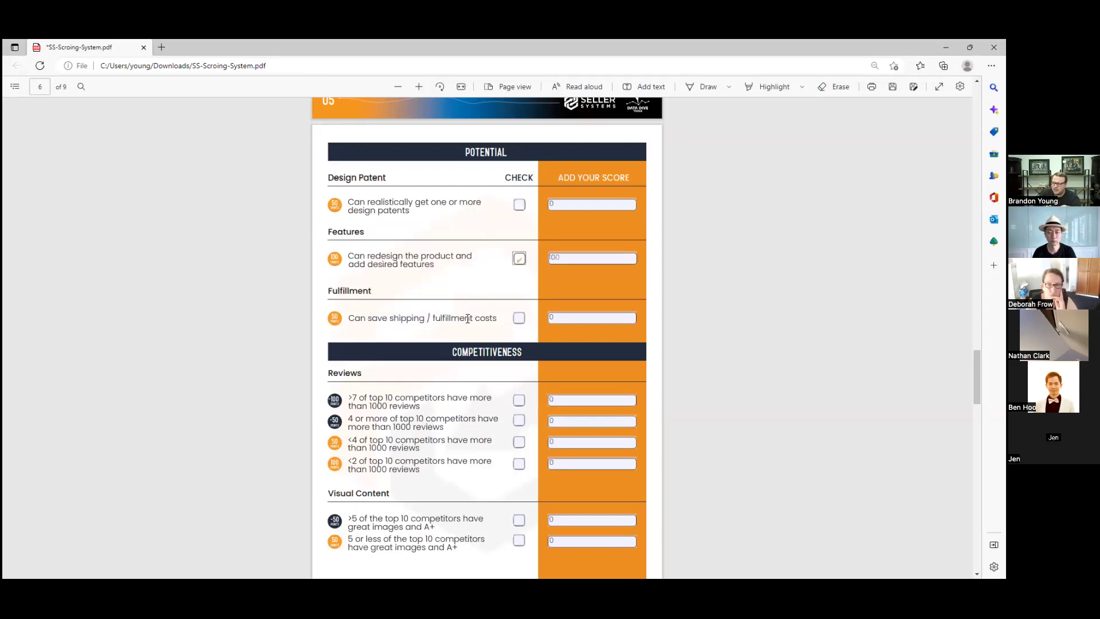
pyautogui.scroll(5, 467, 315)
pyautogui.scroll(-1, 428, 352)
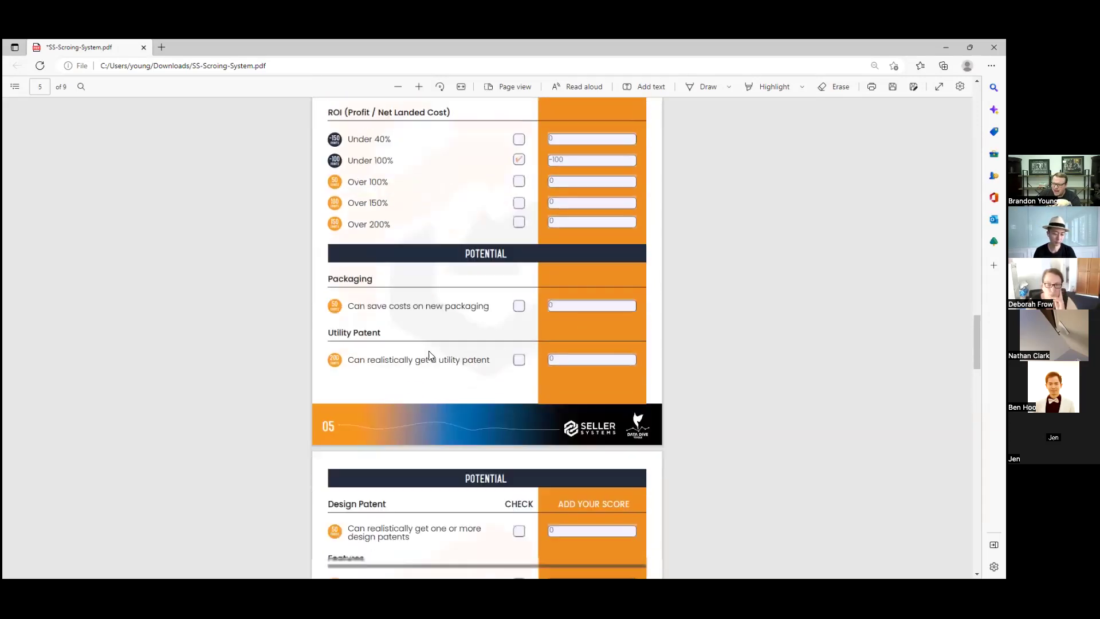
pyautogui.scroll(-5, 436, 343)
pyautogui.click(520, 320)
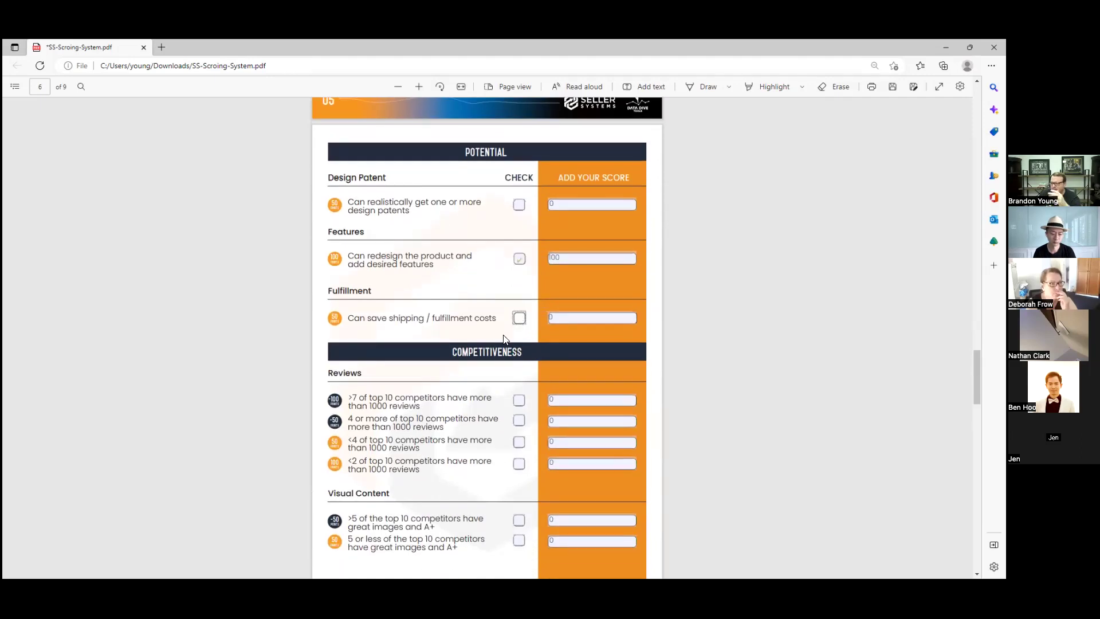
pyautogui.scroll(-3, 361, 343)
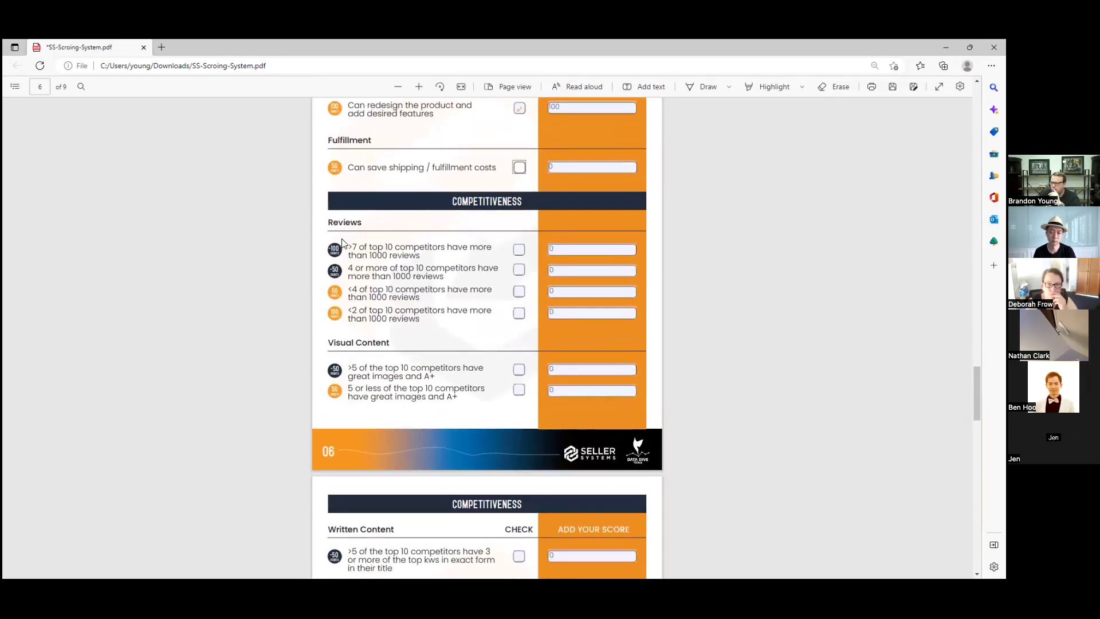
pyautogui.scroll(5, 504, 295)
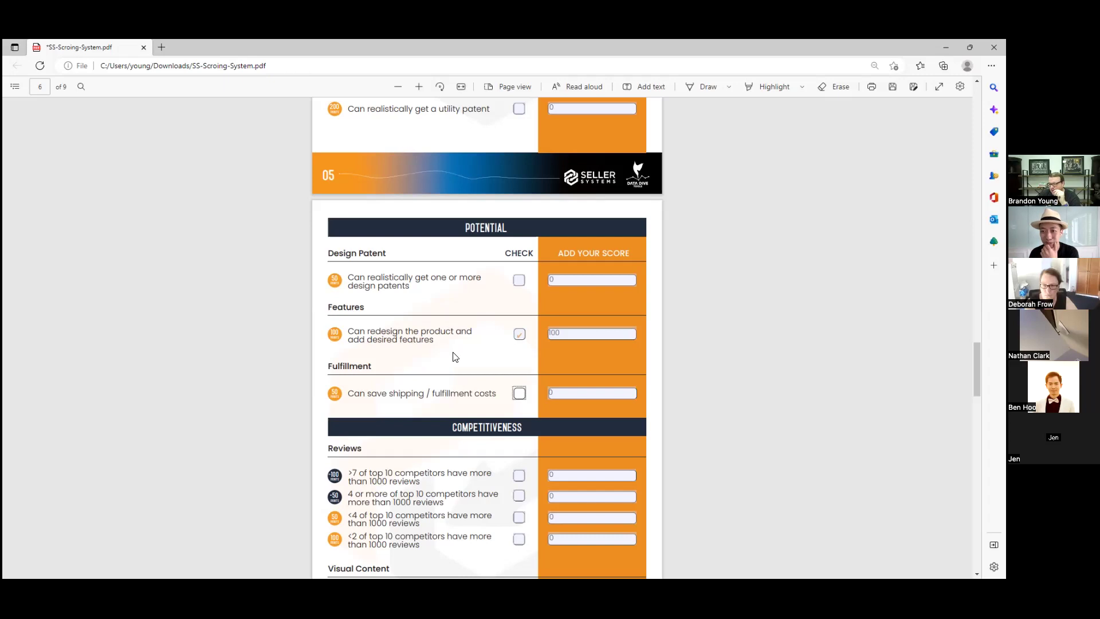
pyautogui.click(519, 333)
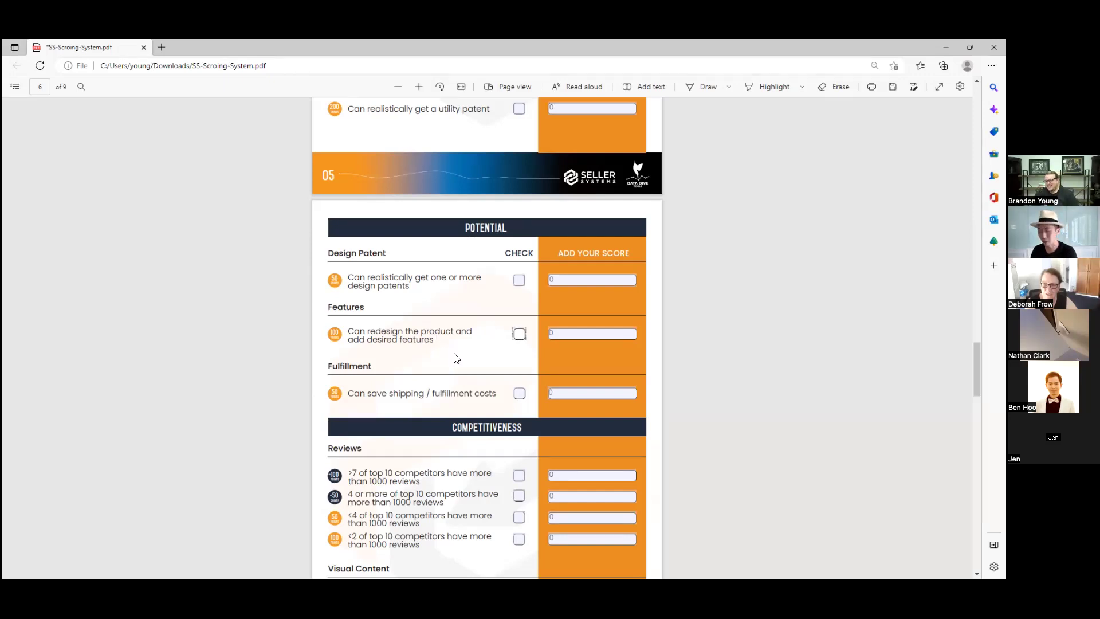
# - Mark ">7 of top 10 competitors have more than 1000 reviews" under Reviews in the Competitiveness section
pyautogui.scroll(-1, 454, 356)
pyautogui.scroll(-2, 394, 347)
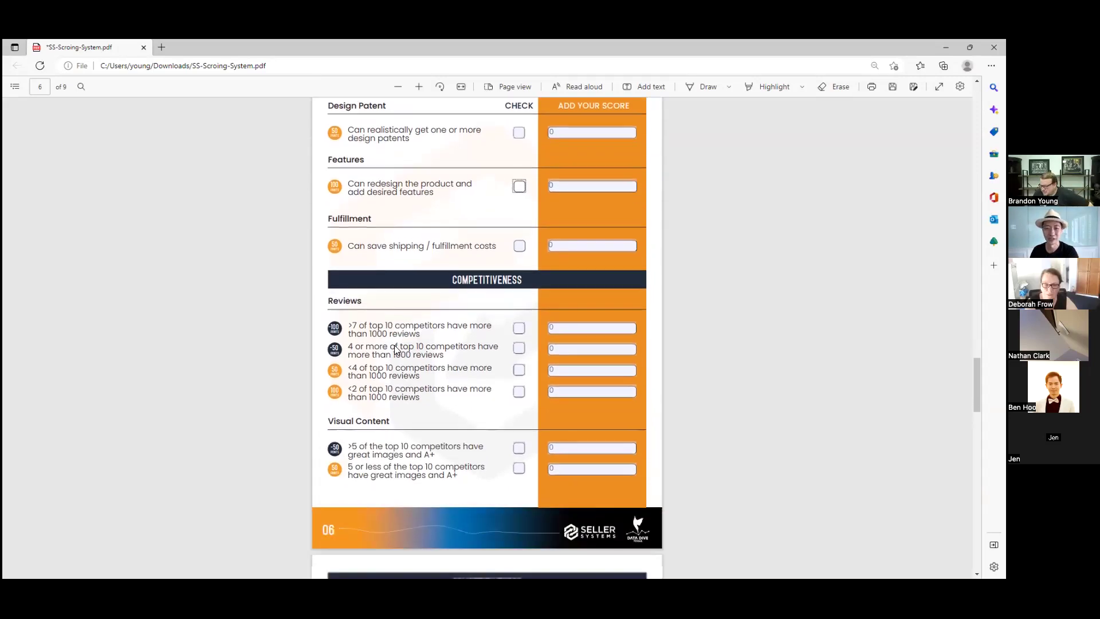
pyautogui.scroll(2, 394, 348)
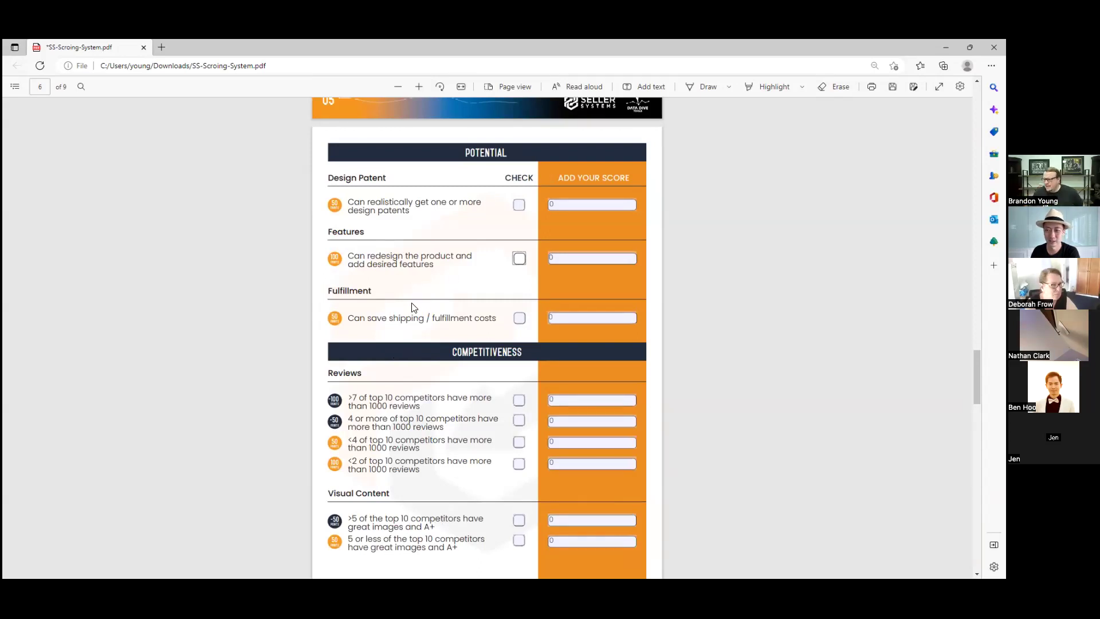
pyautogui.scroll(-2, 475, 338)
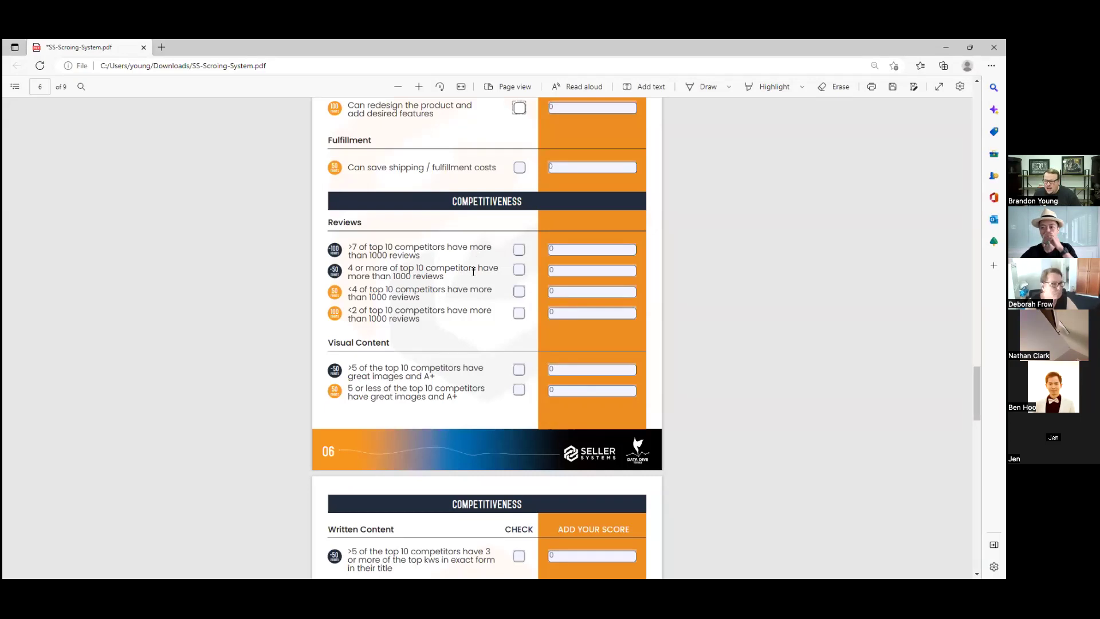
pyautogui.click(518, 250)
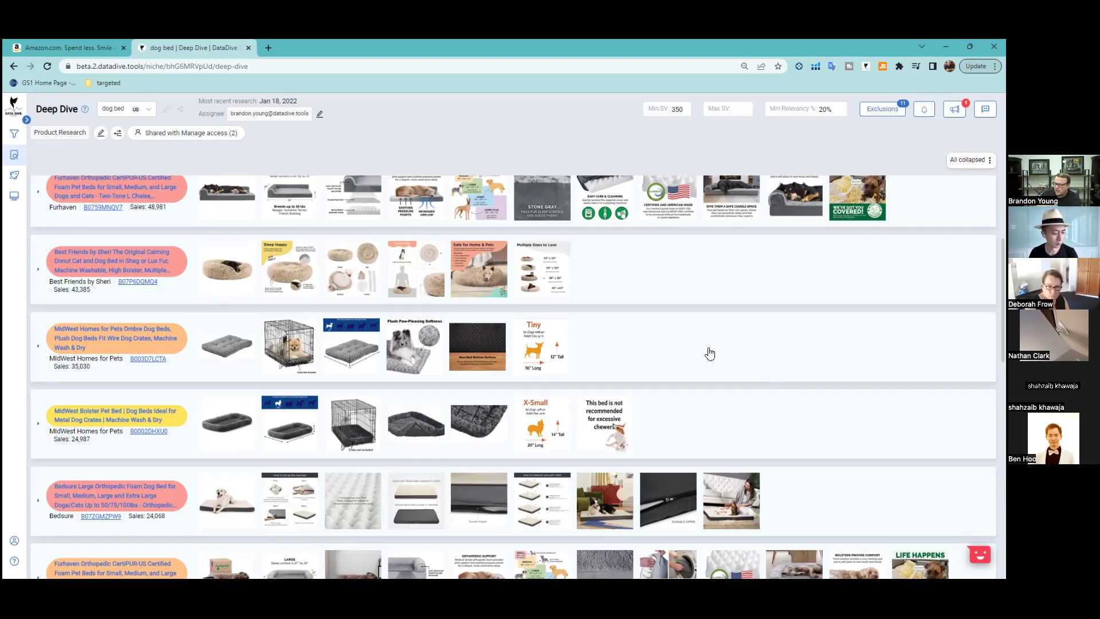
# - Switch to Data Dive's Deep Dive for dog bed and examine the listing images of Furhaven, Best Friends by Sheri, MidWest Homes and Bedsure
pyautogui.scroll(1, 700, 340)
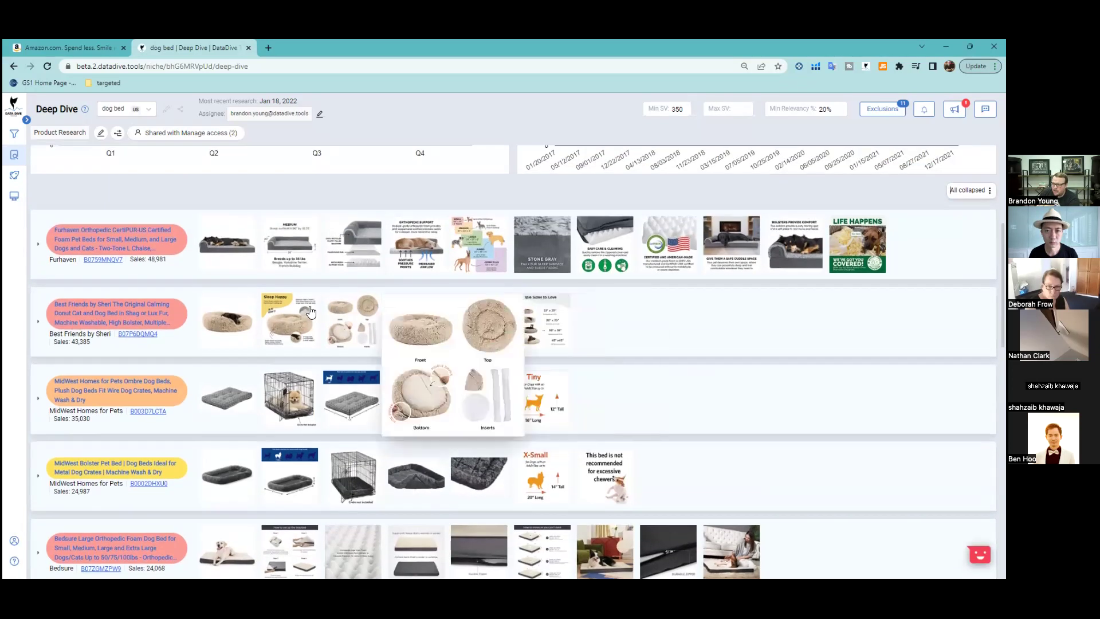
pyautogui.moveTo(291, 311)
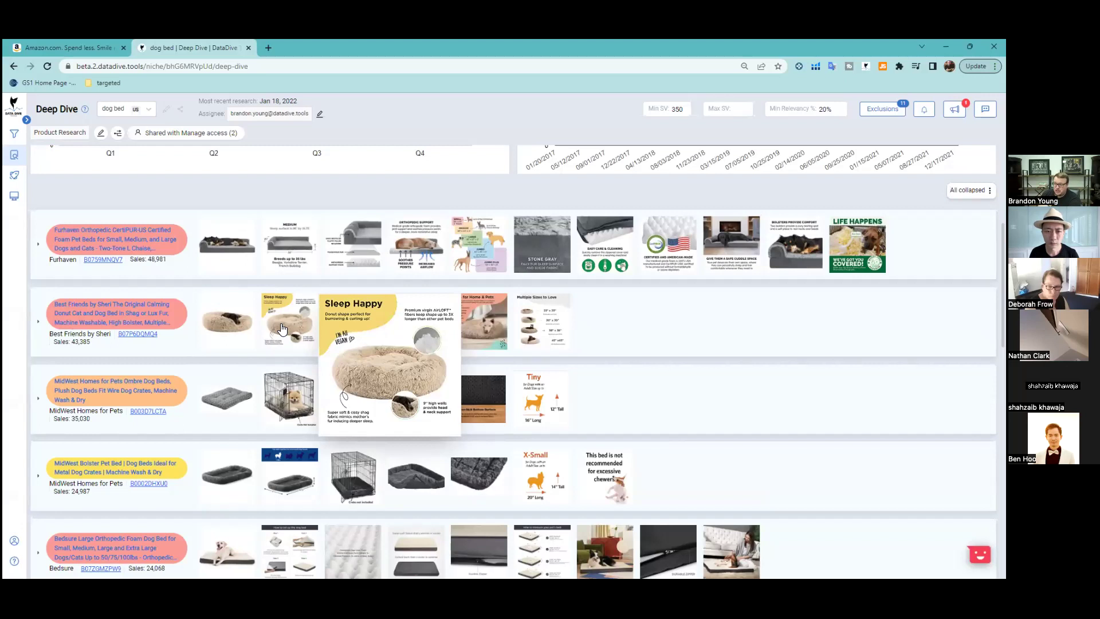
pyautogui.moveTo(415, 259)
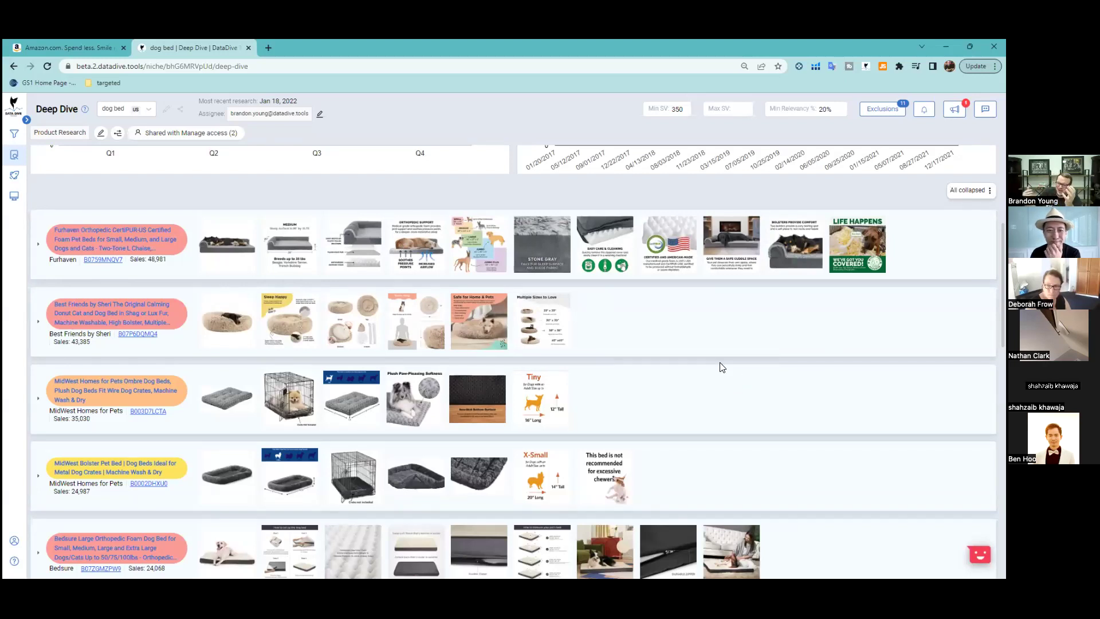
pyautogui.scroll(-1, 356, 412)
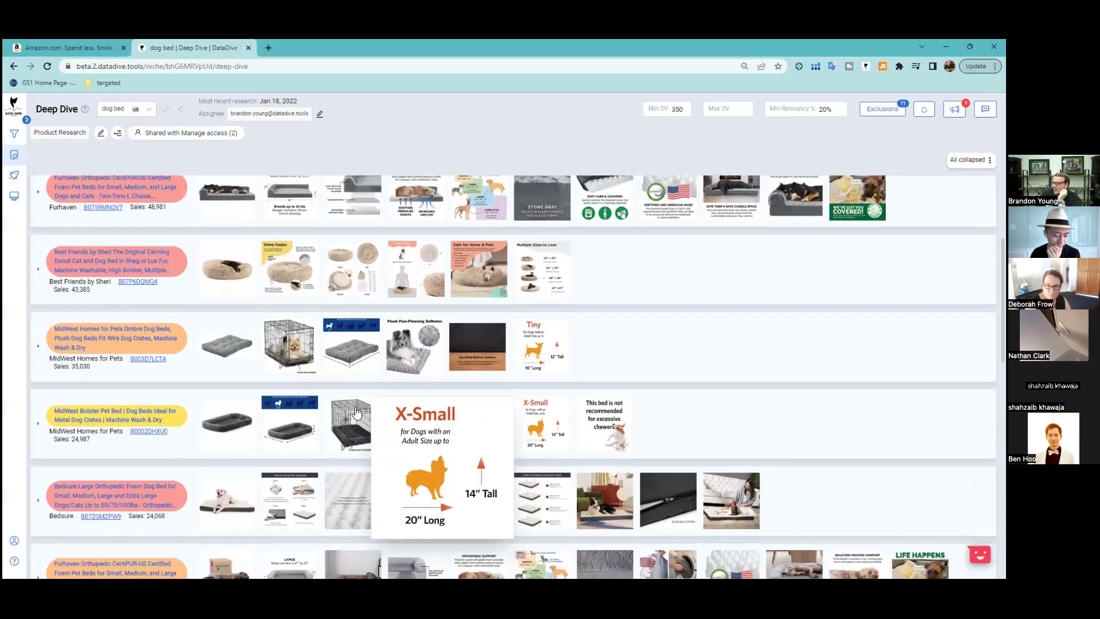
pyautogui.scroll(-4, 372, 421)
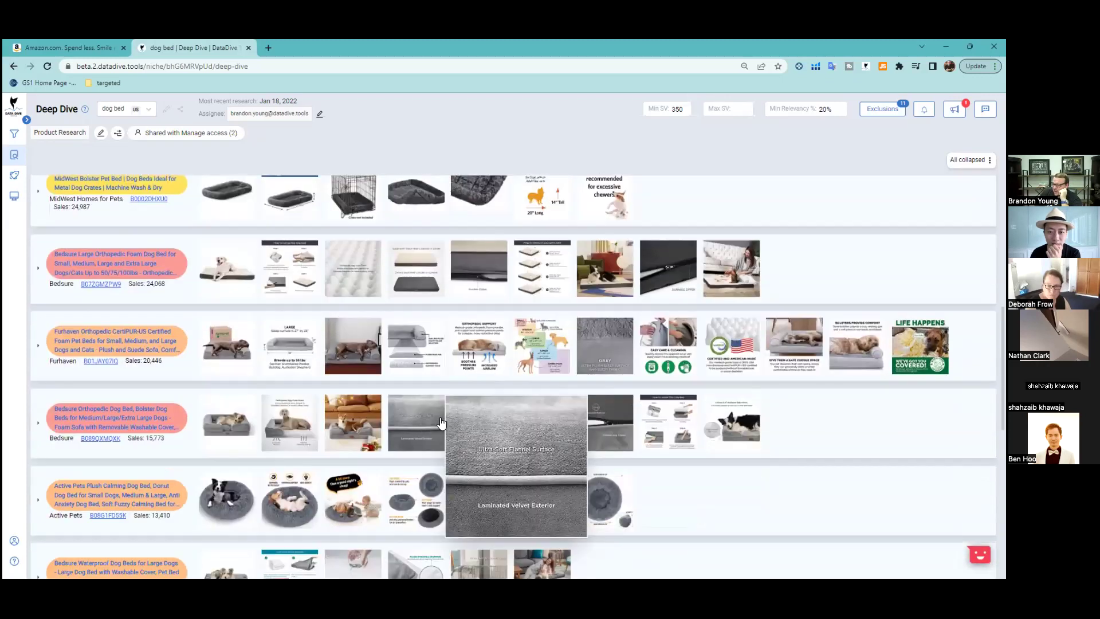
pyautogui.scroll(-4, 573, 427)
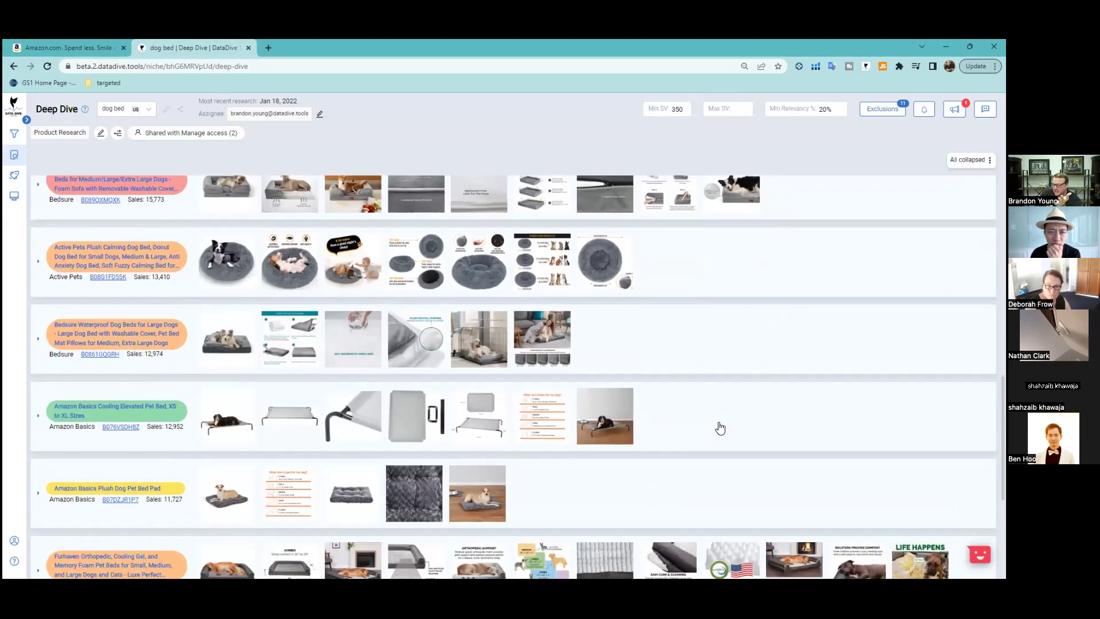
# - Enlarge and examine the gallery images of the Amazon Basics Cooling Elevated Pet Bed, including its dimension and size charts
pyautogui.scroll(-1, 720, 428)
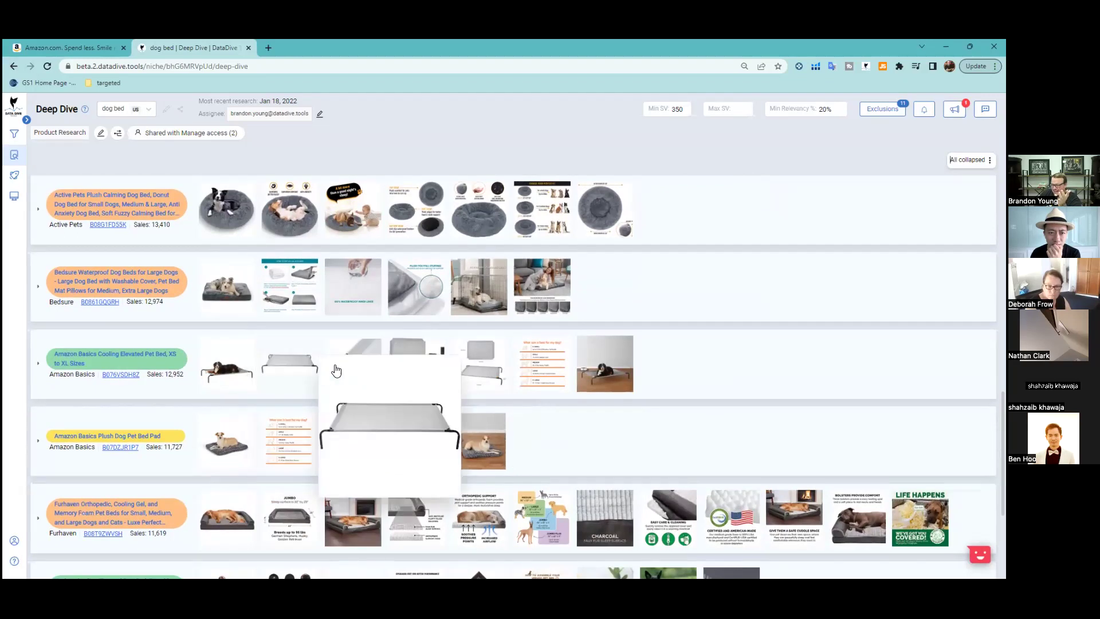
pyautogui.moveTo(427, 369)
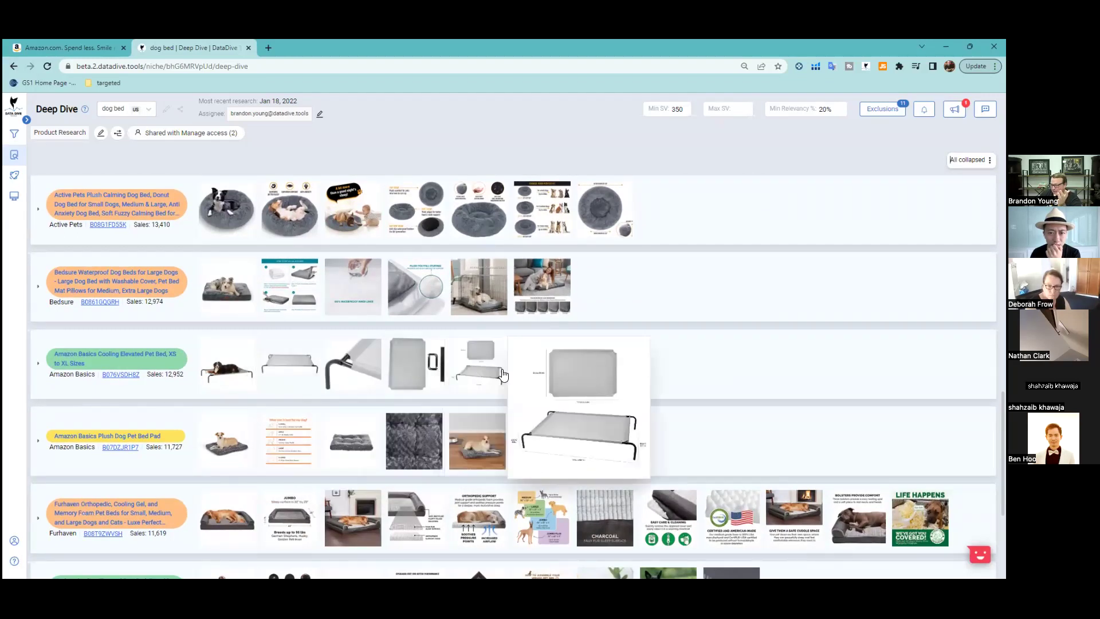
pyautogui.moveTo(488, 382)
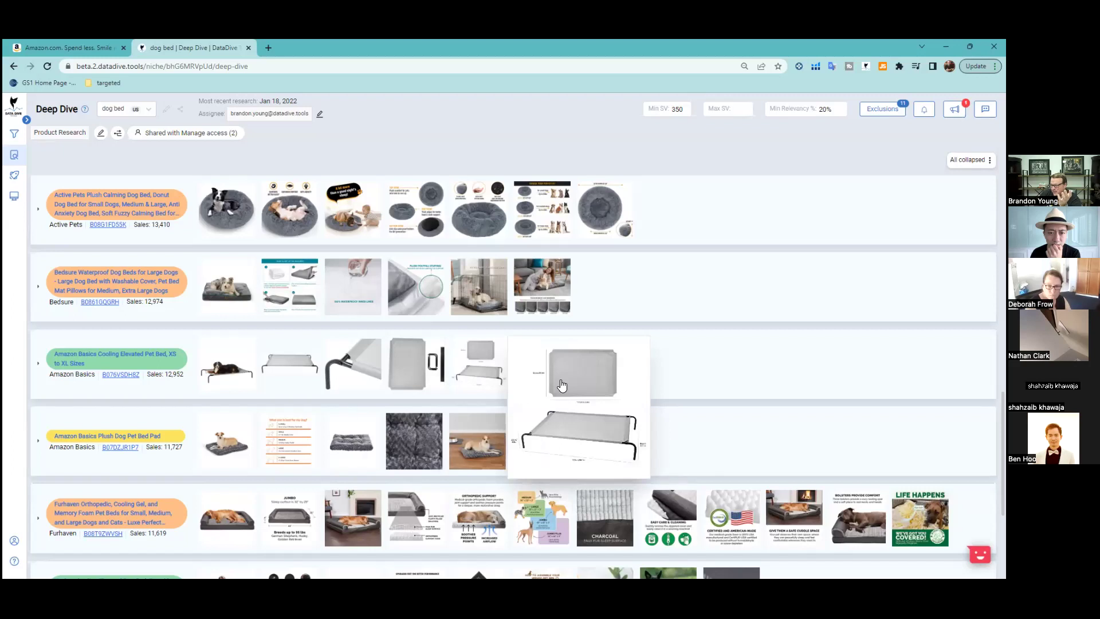
pyautogui.moveTo(558, 378)
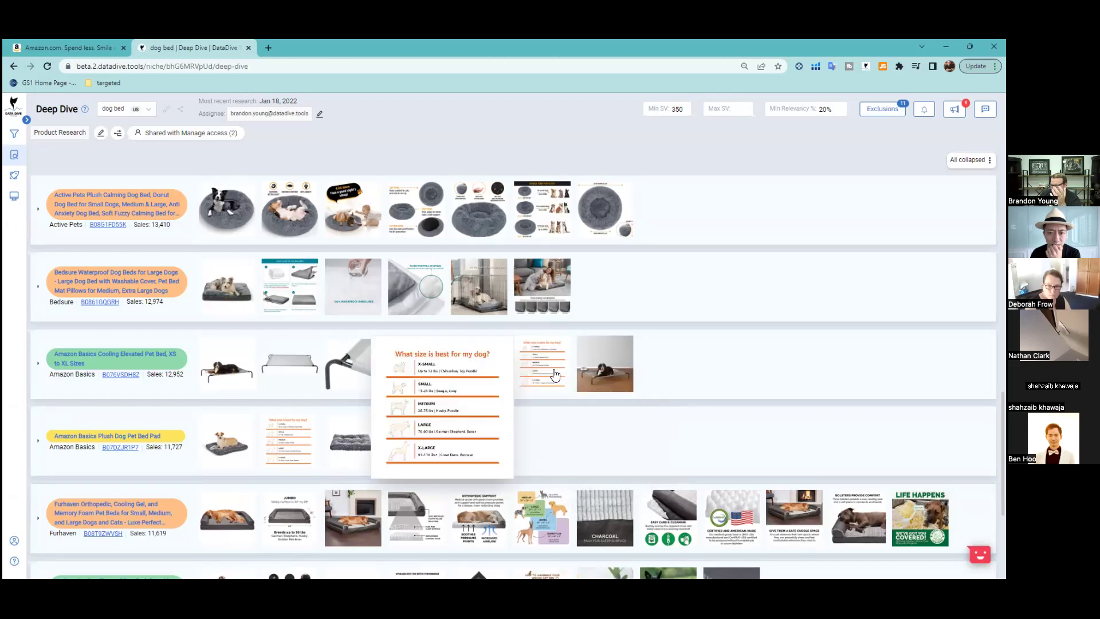
pyautogui.moveTo(607, 378)
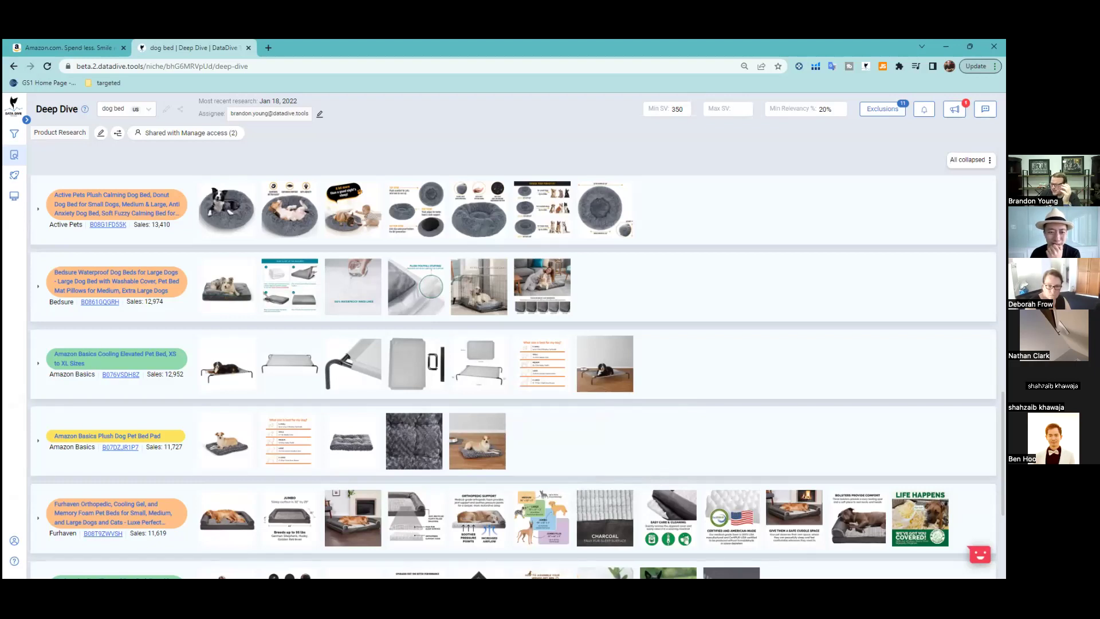
# - Examine the images of the Amazon Basics Plush Dog Pet Bed Pad and the remaining competitors down to PUPPBUDD
pyautogui.scroll(-2, 847, 379)
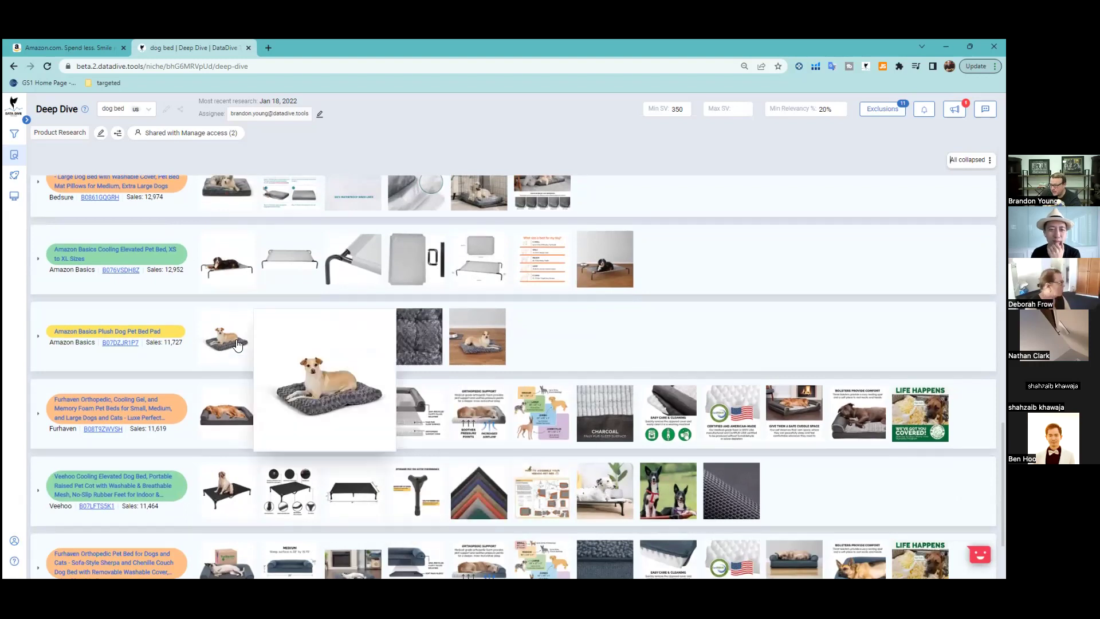
pyautogui.moveTo(286, 328)
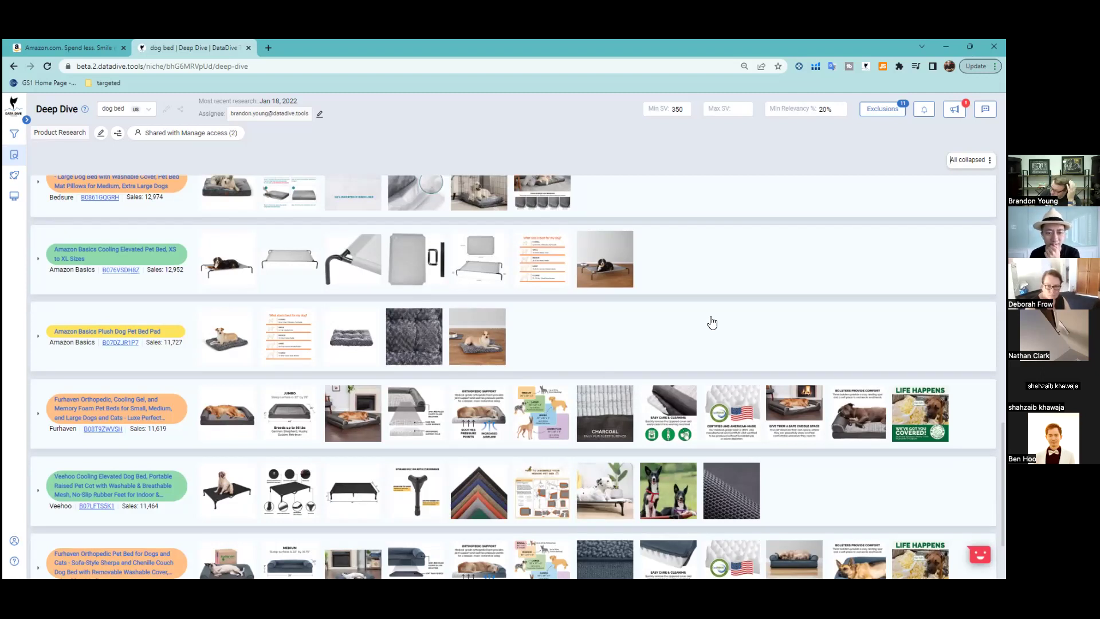
pyautogui.scroll(-2, 712, 322)
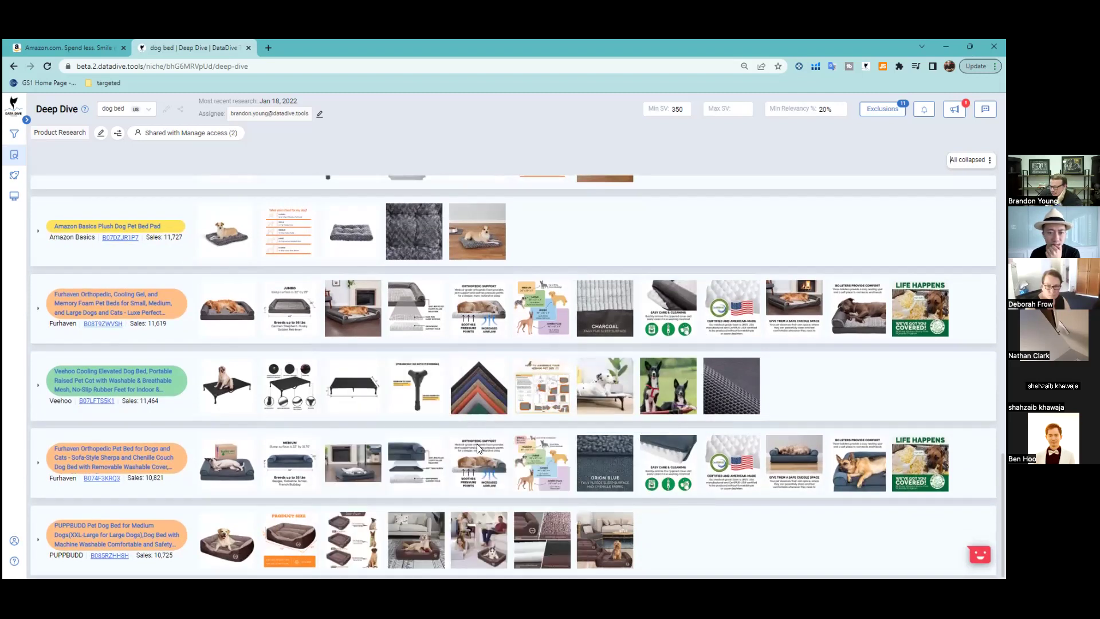
pyautogui.moveTo(721, 372)
pyautogui.scroll(15, 718, 368)
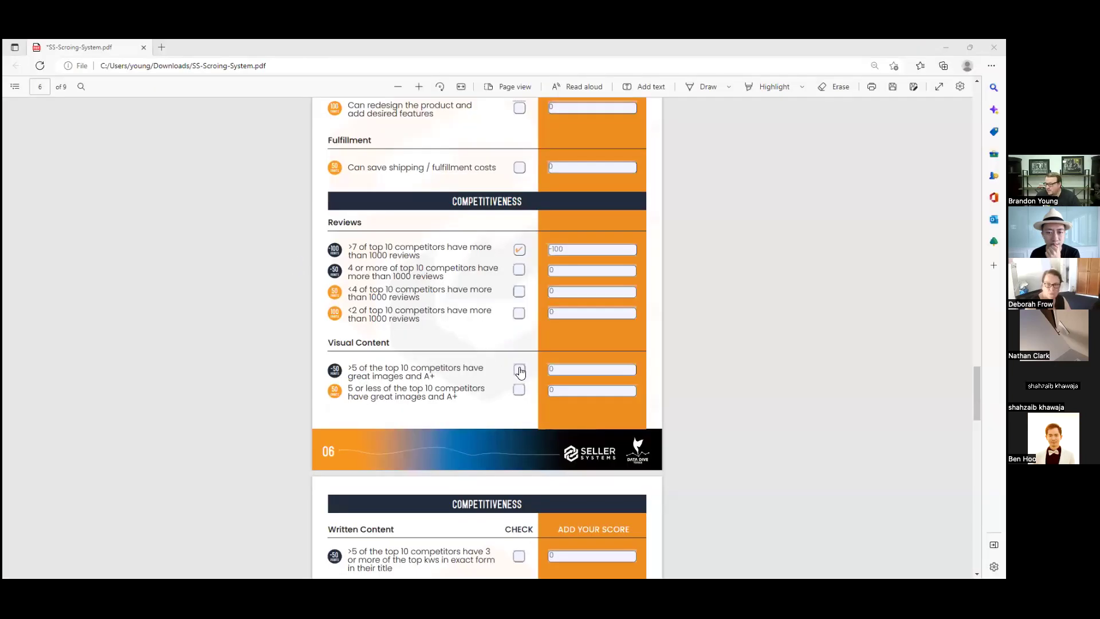
# - Check the scorecard's Written Content criteria and compare competitors' title keyword usage in the dog bed Listing Builder's Battle of the Listings
pyautogui.scroll(-6, 425, 321)
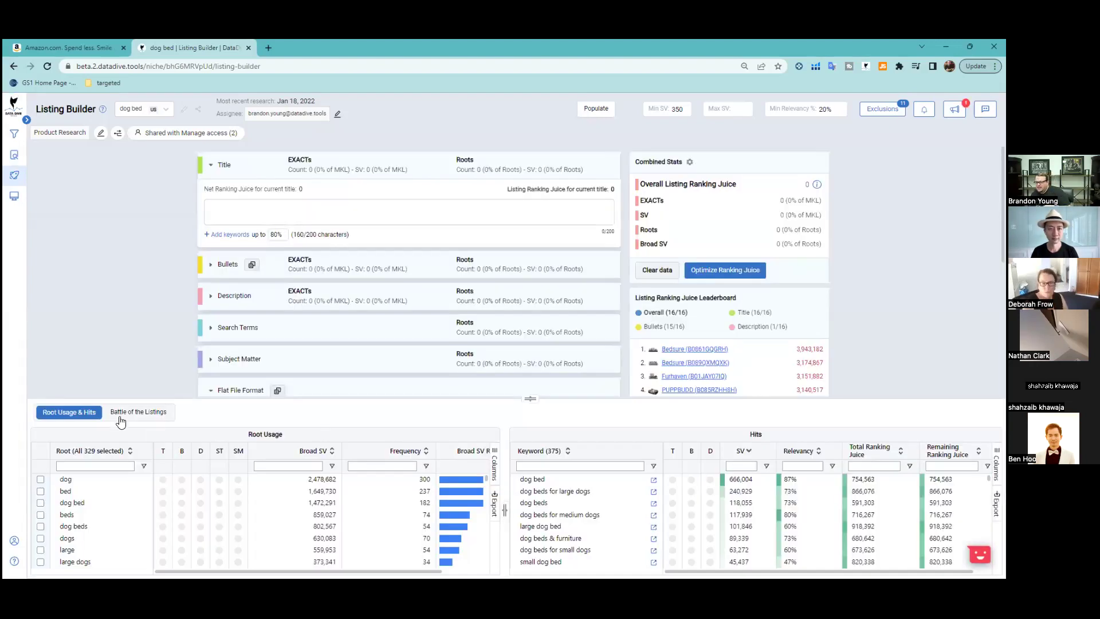
pyautogui.click(124, 415)
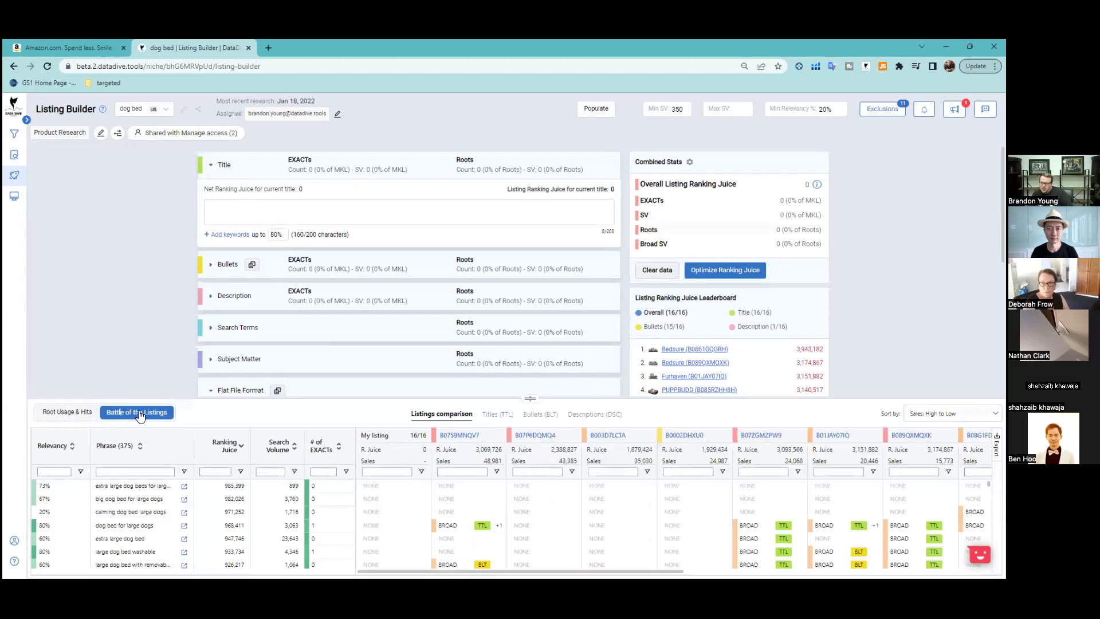
pyautogui.click(494, 415)
pyautogui.scroll(-1, 881, 371)
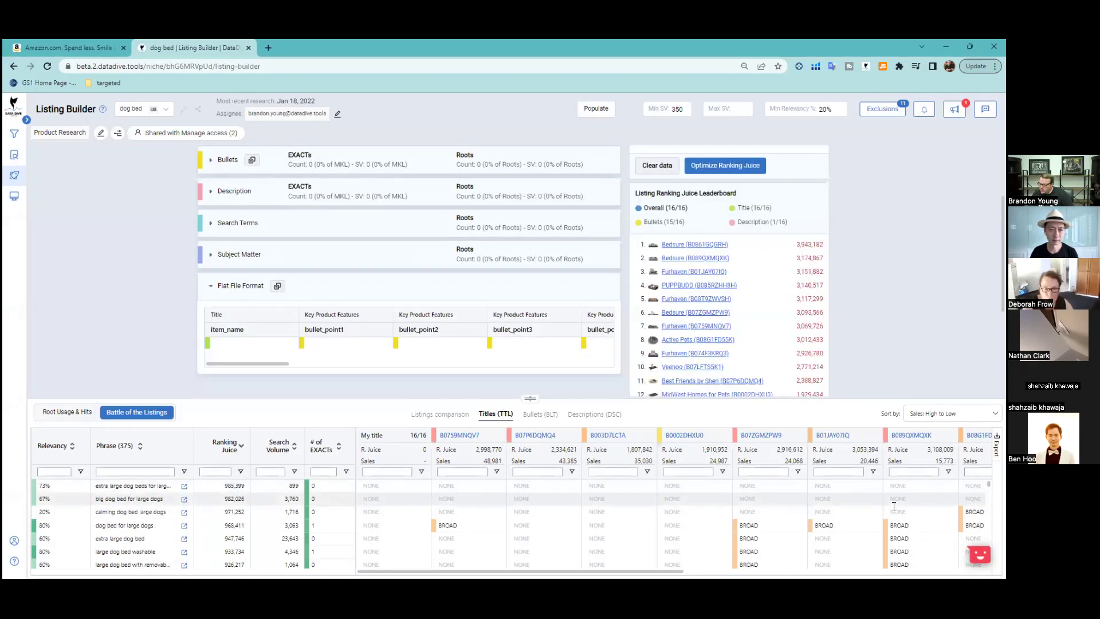
pyautogui.scroll(-5, 673, 512)
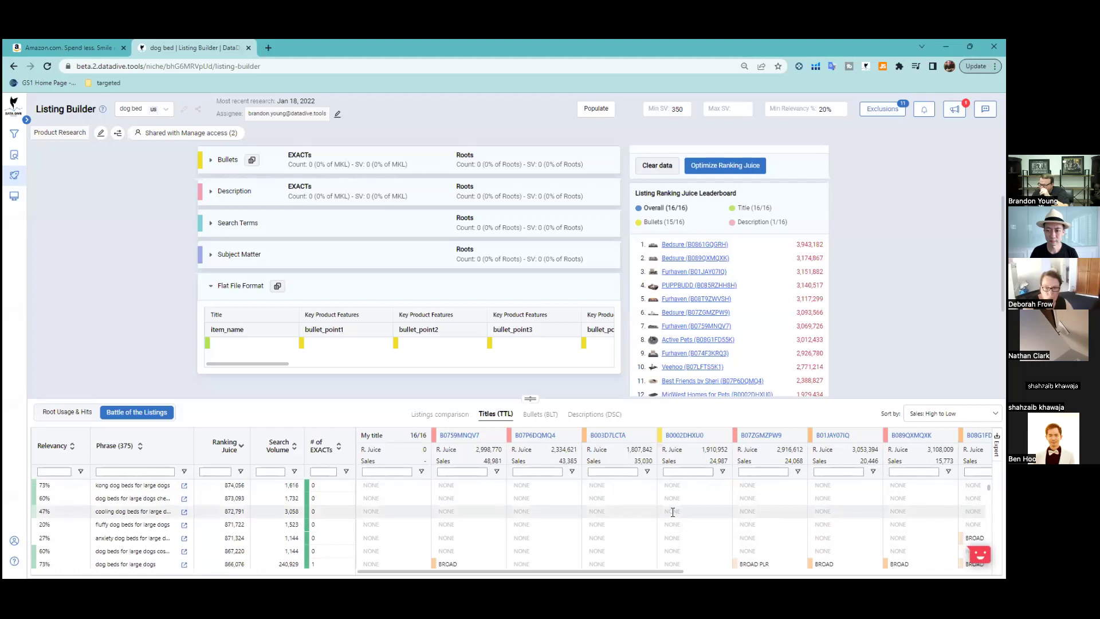
pyautogui.scroll(-3, 672, 512)
pyautogui.scroll(-8, 461, 511)
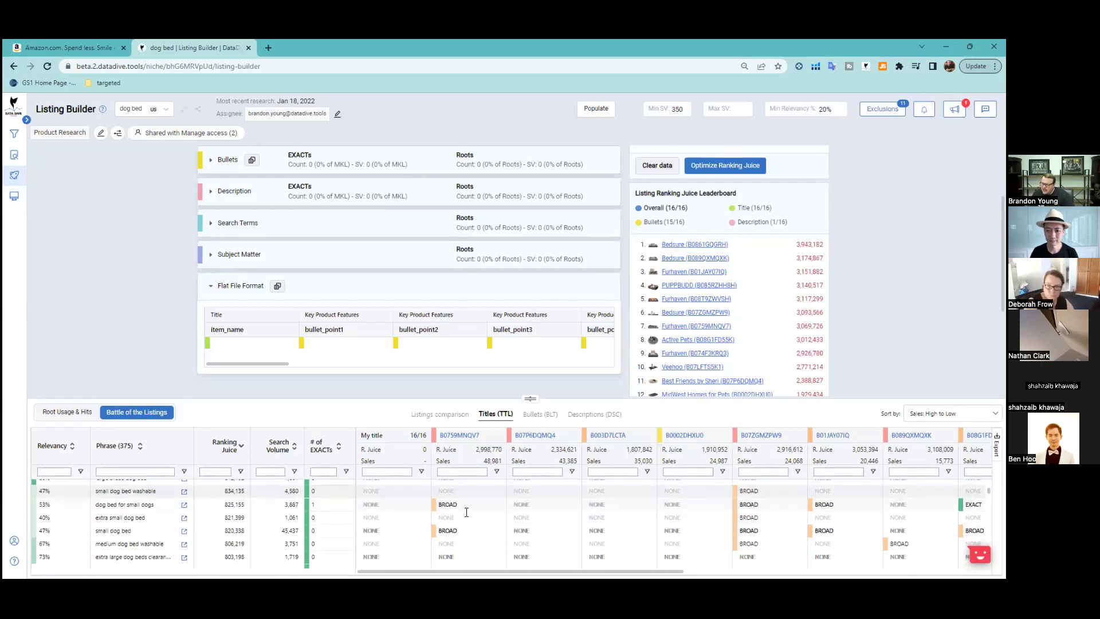
pyautogui.scroll(-8, 486, 516)
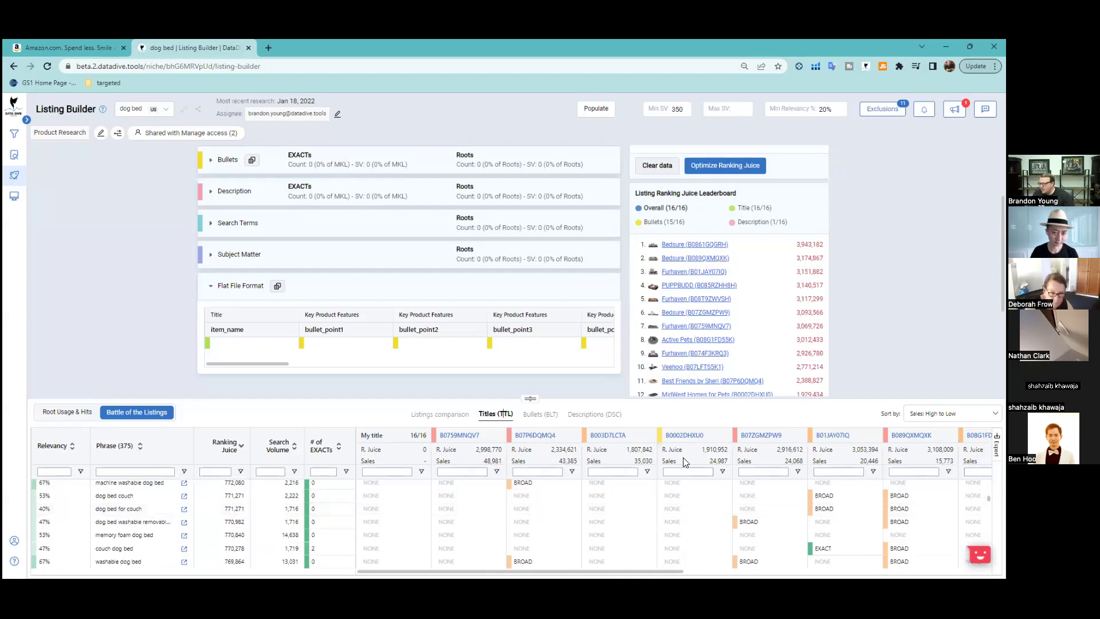
pyautogui.scroll(10, 171, 510)
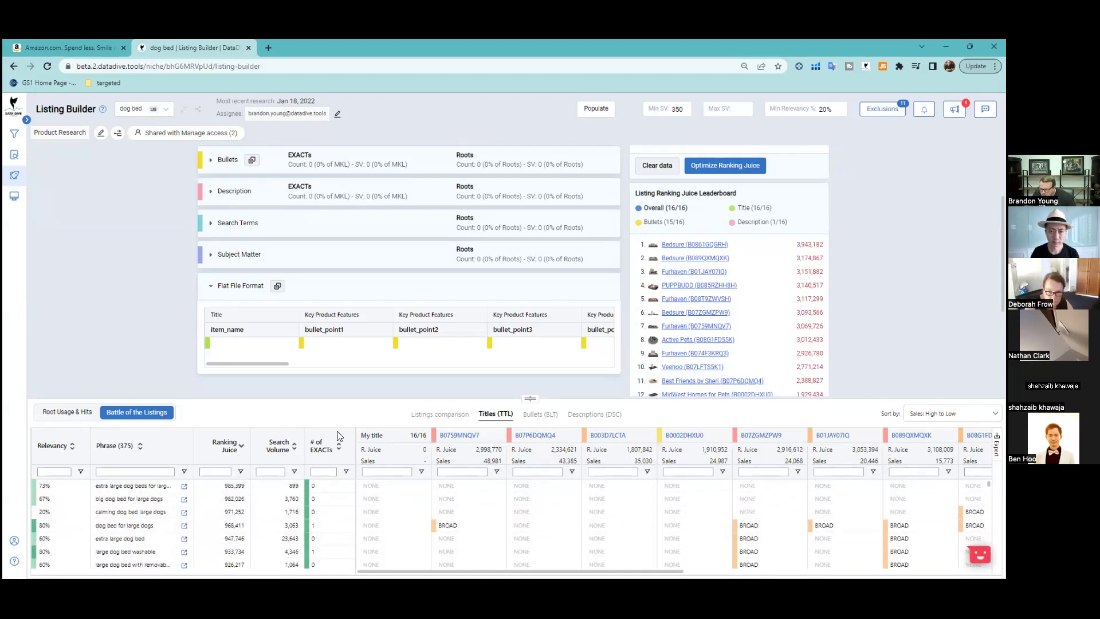
# - Open the title match filter for listing B0759MNQV7 and examine its keyword matches down the phrase list
pyautogui.click(497, 472)
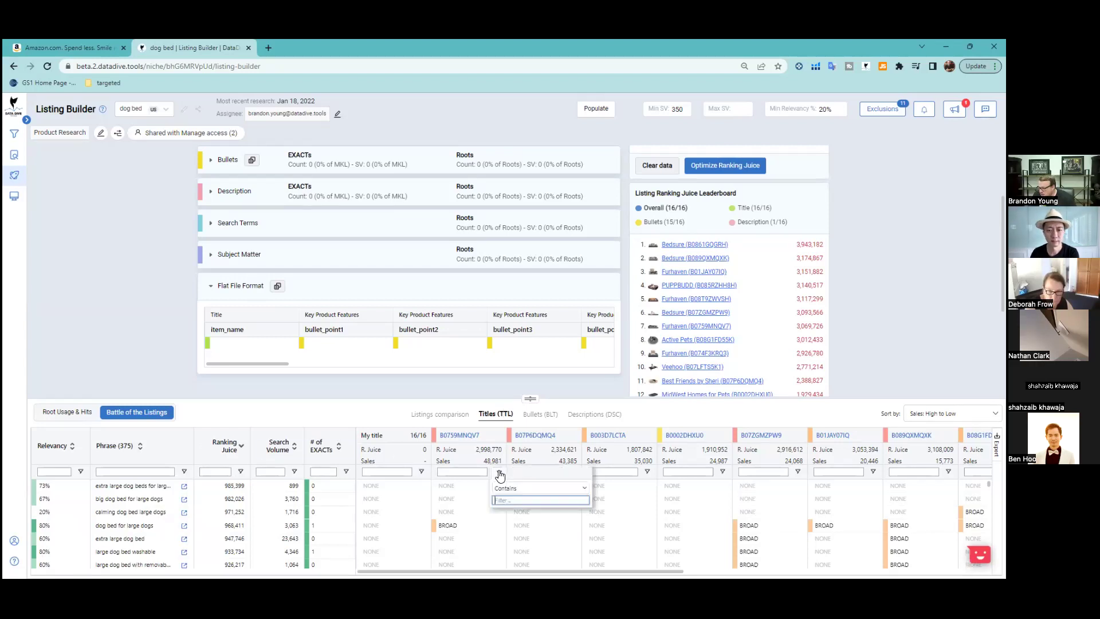
pyautogui.scroll(-15, 496, 521)
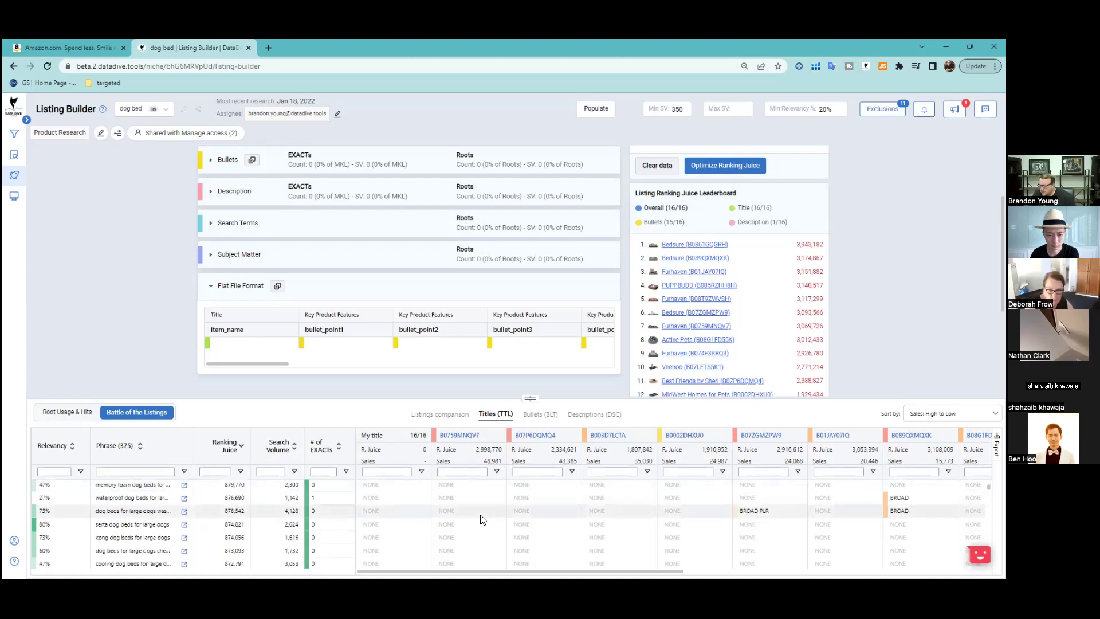
pyautogui.scroll(-12, 480, 520)
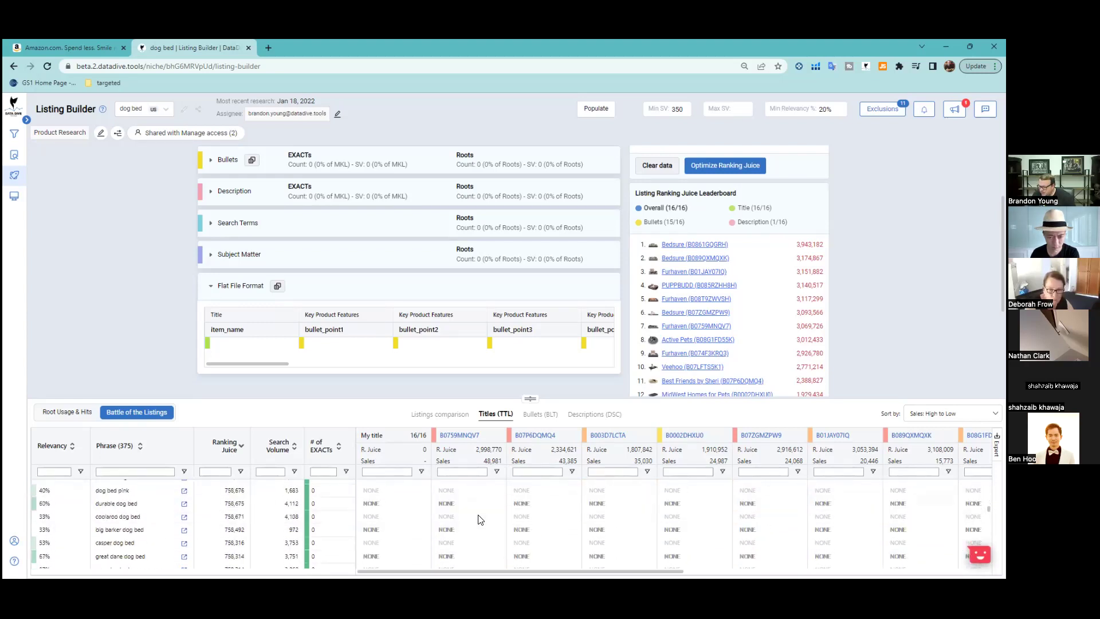
pyautogui.scroll(12, 480, 520)
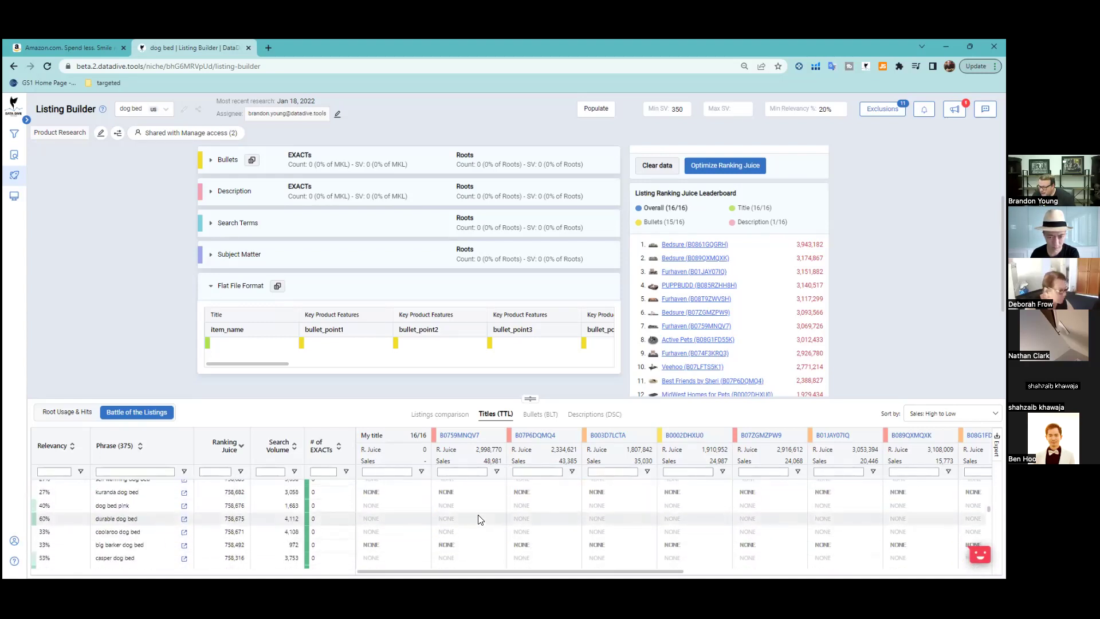
pyautogui.scroll(15, 480, 520)
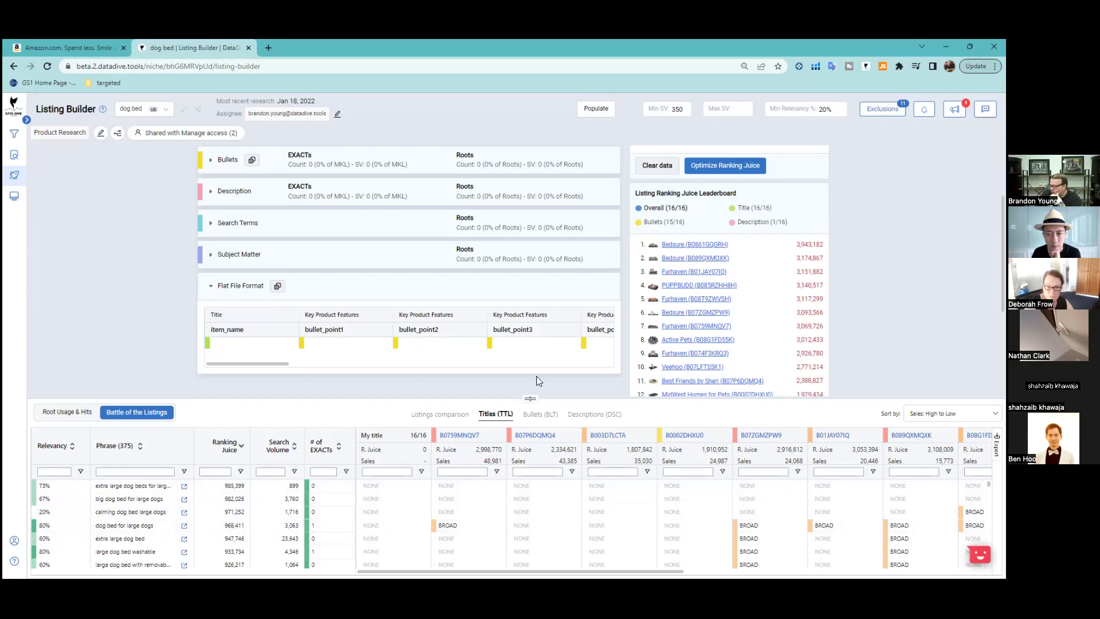
# - Enlarge the title comparison table and examine the competitors' exact and broad matches through the whole phrase list
pyautogui.scroll(-3, 536, 377)
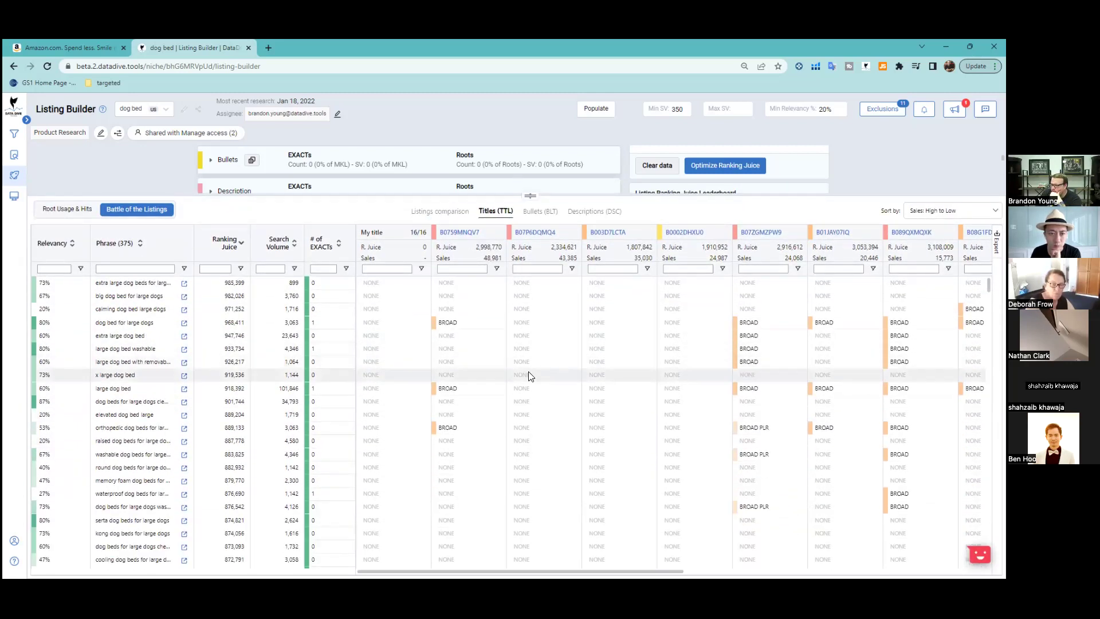
pyautogui.scroll(-7, 539, 373)
pyautogui.scroll(-8, 580, 366)
pyautogui.scroll(-6, 573, 370)
pyautogui.scroll(-15, 523, 302)
pyautogui.scroll(-1, 523, 424)
pyautogui.scroll(-15, 522, 424)
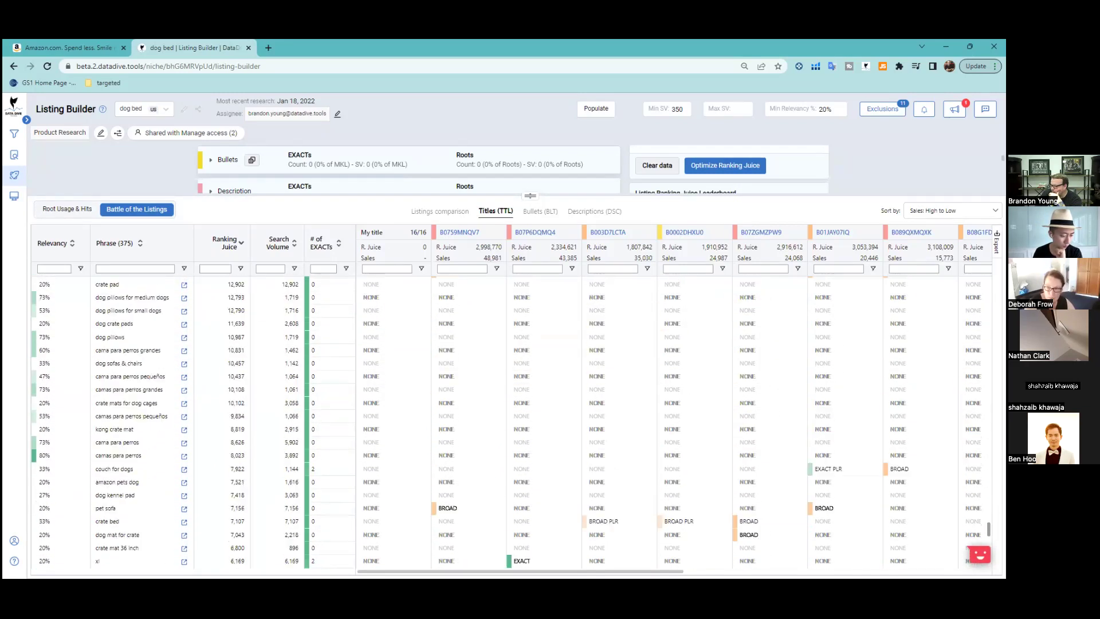
pyautogui.scroll(20, 523, 424)
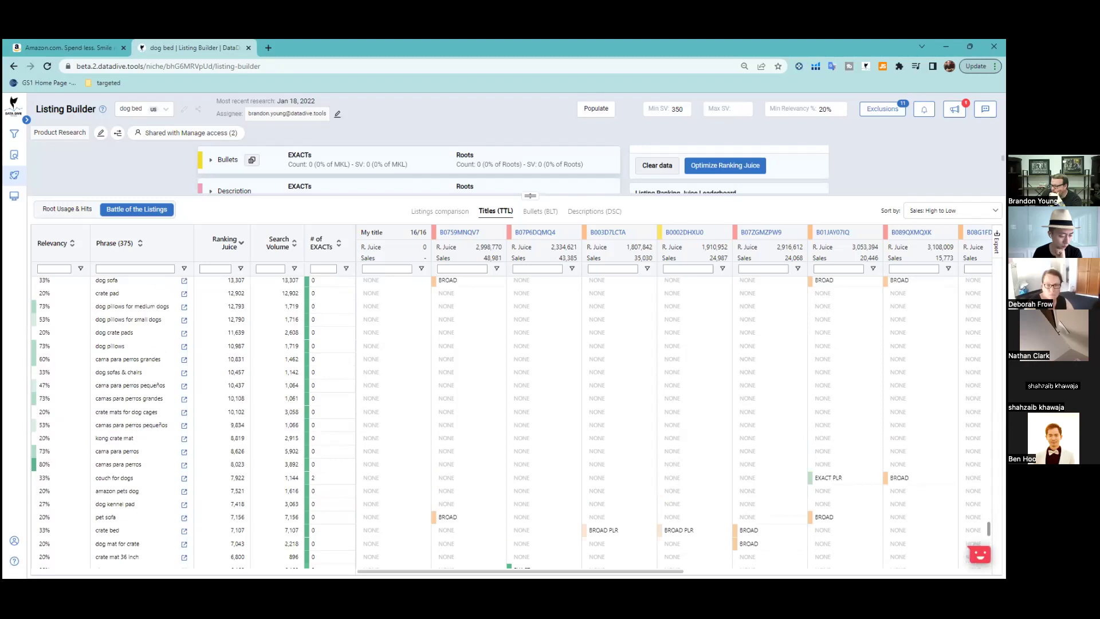
pyautogui.scroll(5, 523, 424)
pyautogui.scroll(10, 523, 424)
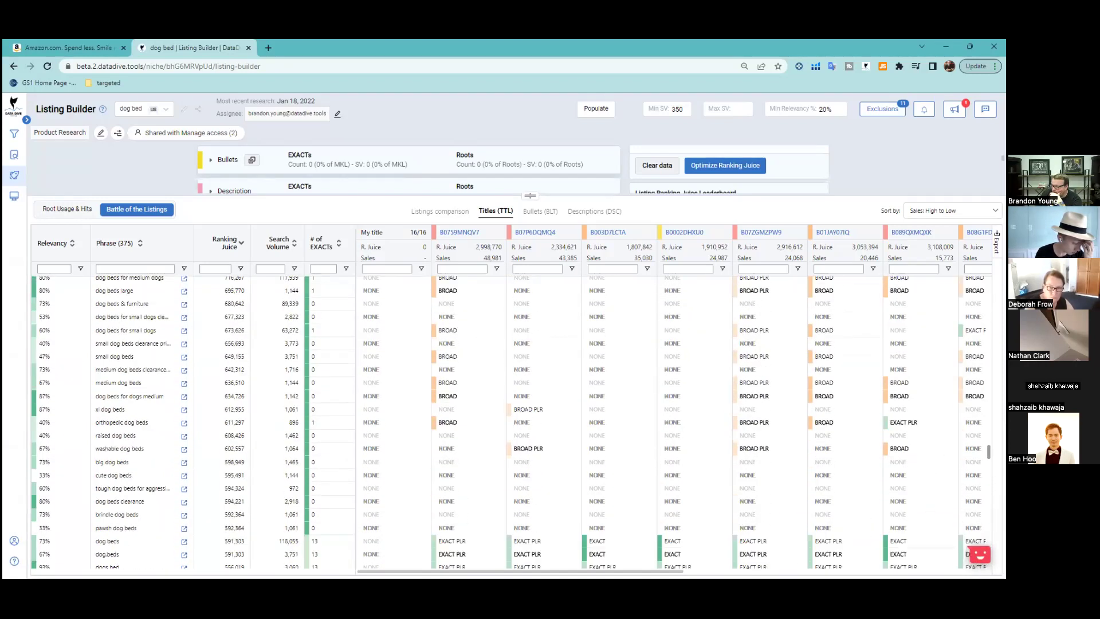
pyautogui.scroll(-6, 523, 424)
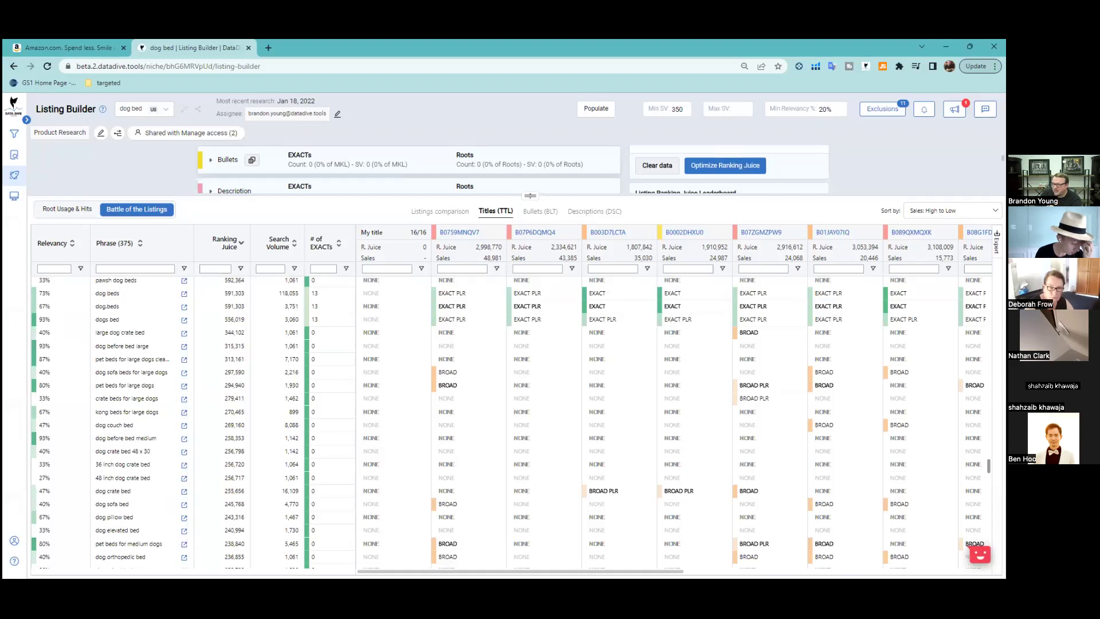
pyautogui.scroll(6, 522, 424)
pyautogui.scroll(8, 522, 424)
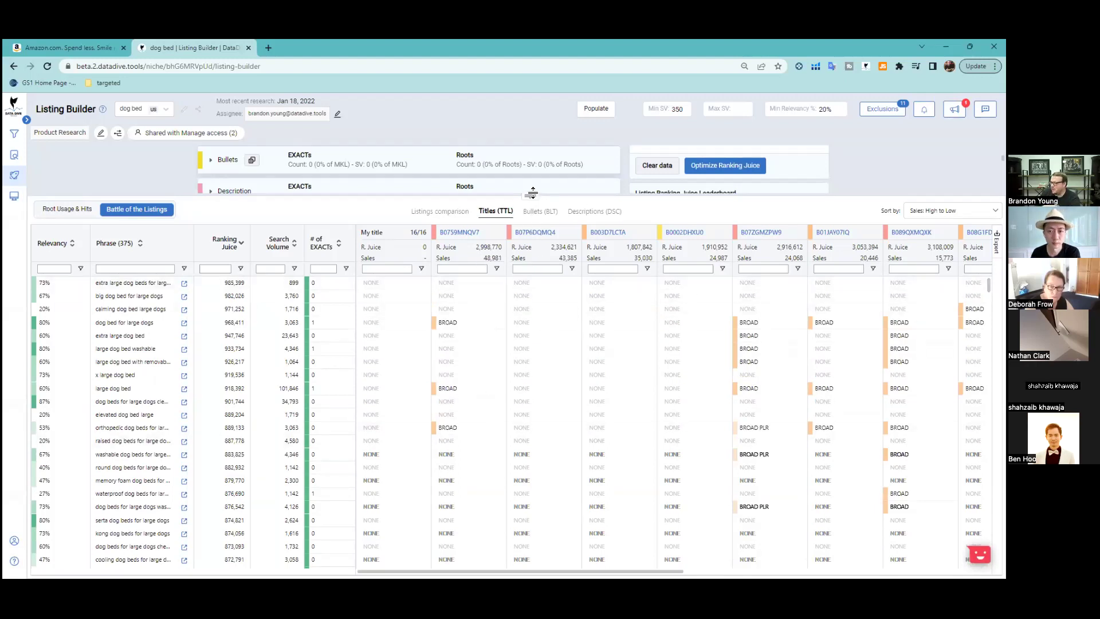
# - Shrink the lower pane to reveal the listing fields, return to Root Usage & Hits and expand the Bullets section
pyautogui.moveTo(532, 196); pyautogui.dragTo(530, 378)
pyautogui.click(69, 394)
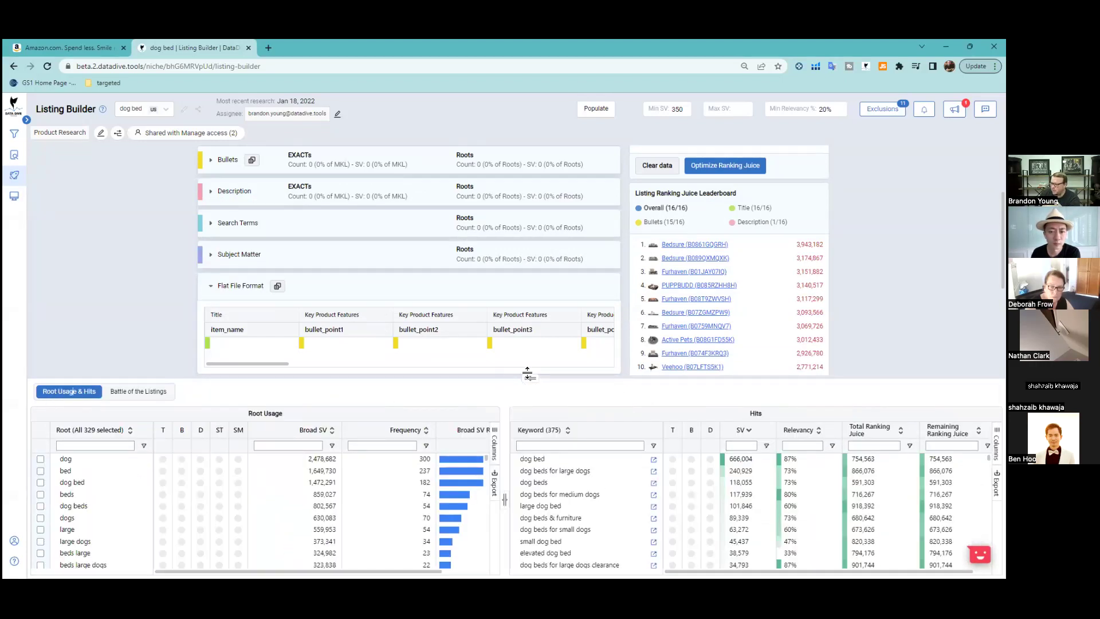
pyautogui.moveTo(528, 376); pyautogui.dragTo(523, 295)
pyautogui.click(299, 159)
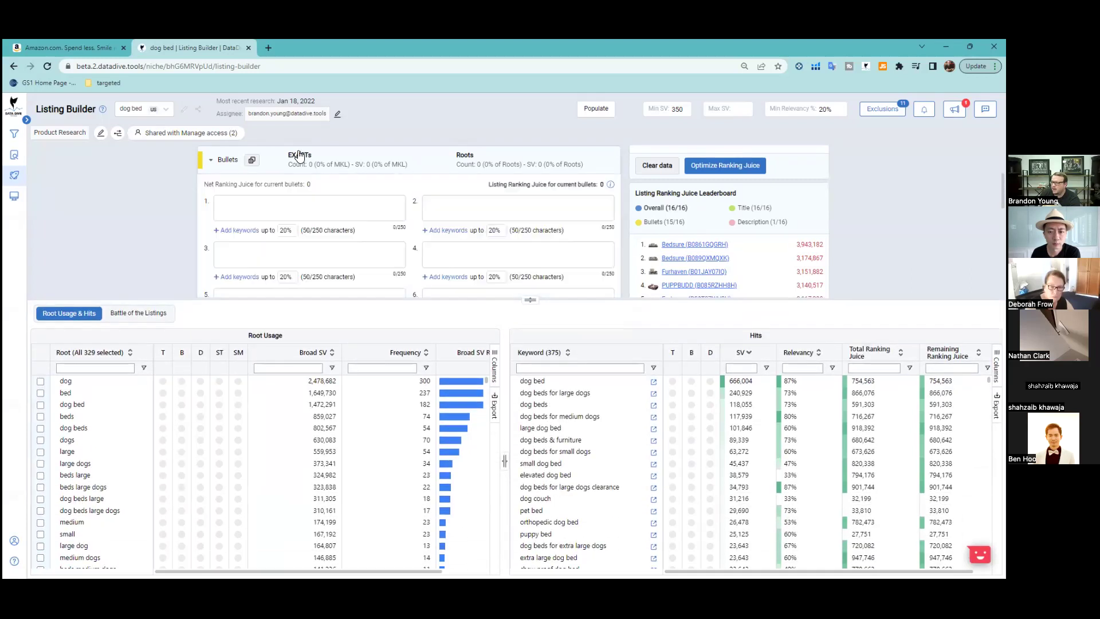
pyautogui.scroll(1, 276, 195)
pyautogui.scroll(1, 276, 195)
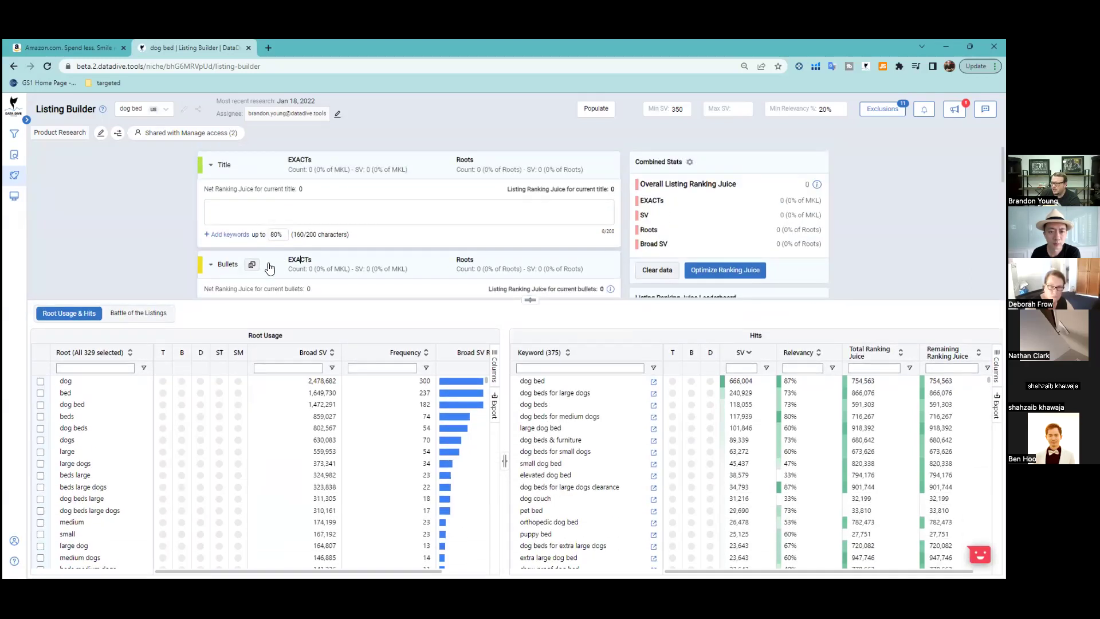
pyautogui.click(355, 210)
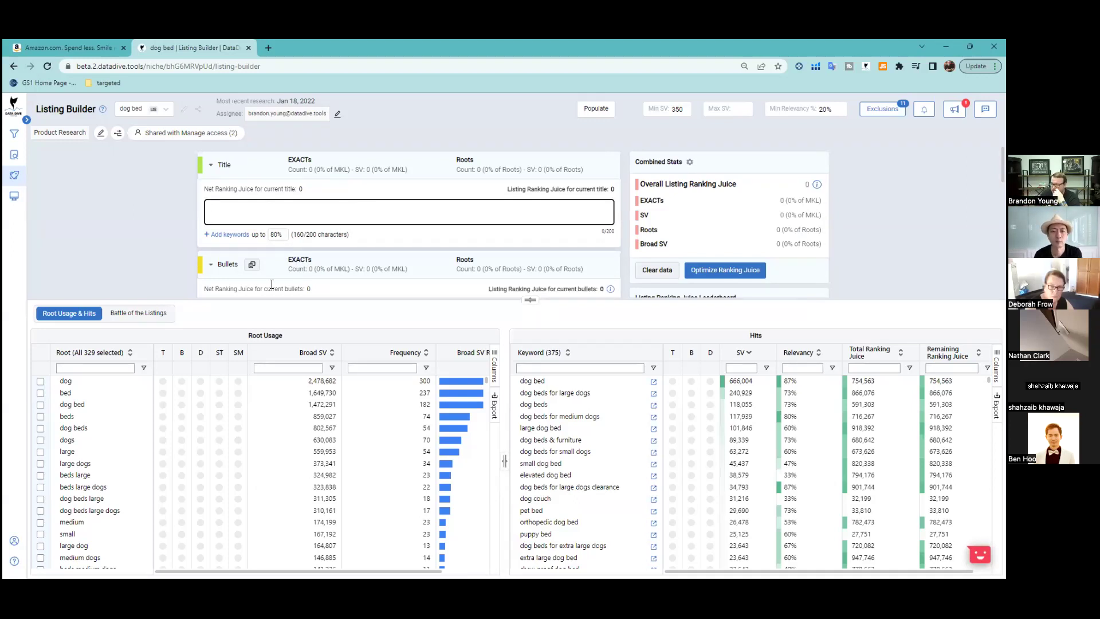
pyautogui.click(143, 314)
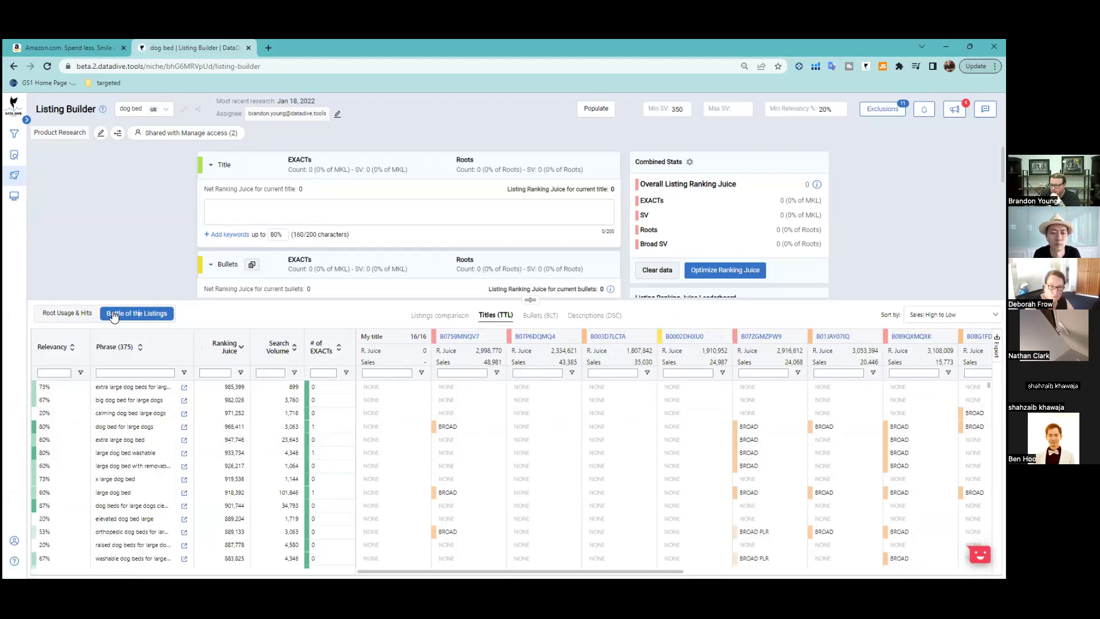
pyautogui.click(69, 314)
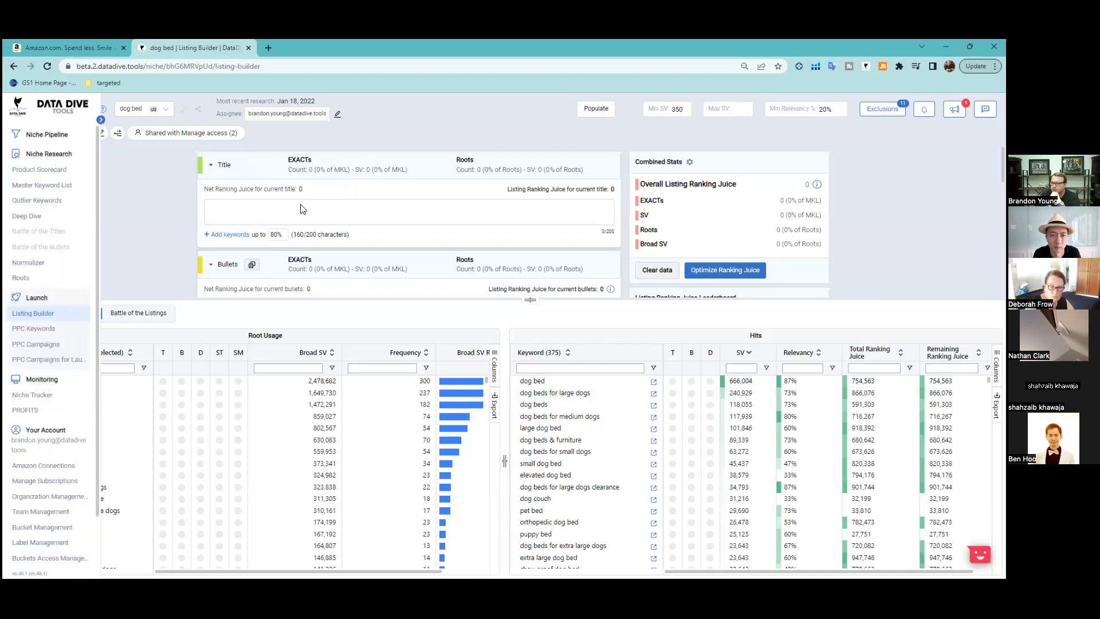
# - Open the Best Friends by Sheri listing on Amazon from the Master Keyword List and copy its product title
pyautogui.click(35, 168)
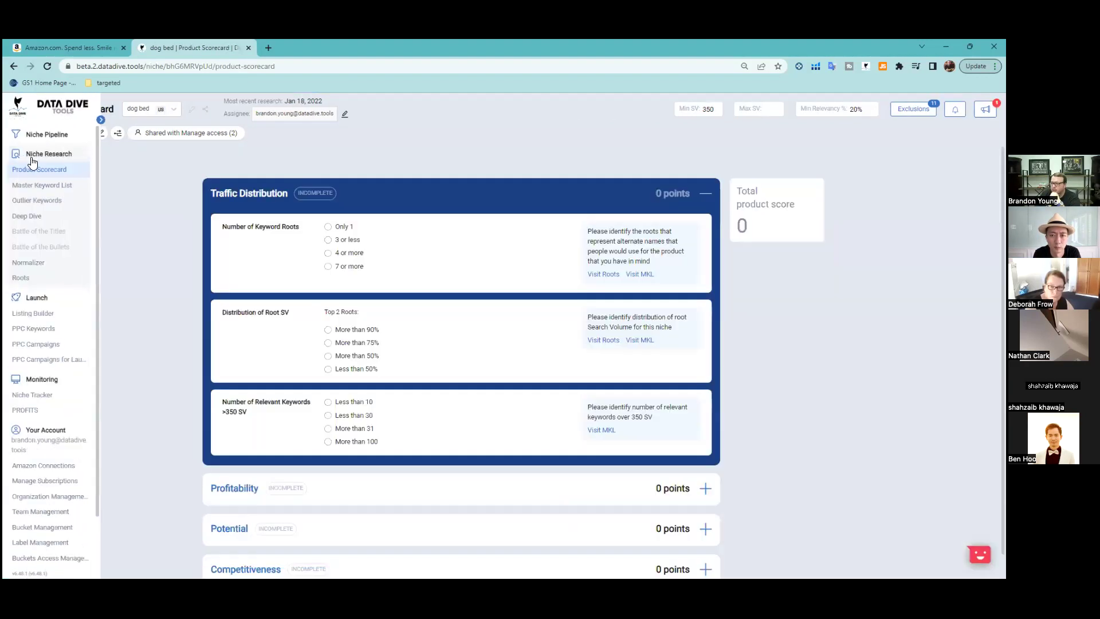
pyautogui.click(44, 187)
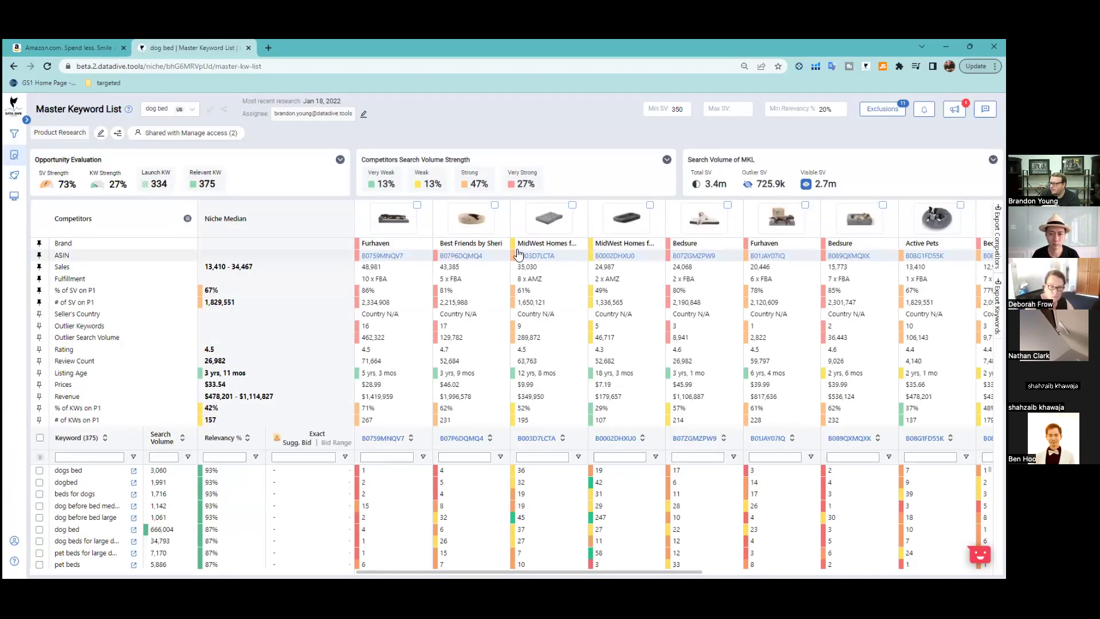
pyautogui.click(467, 256)
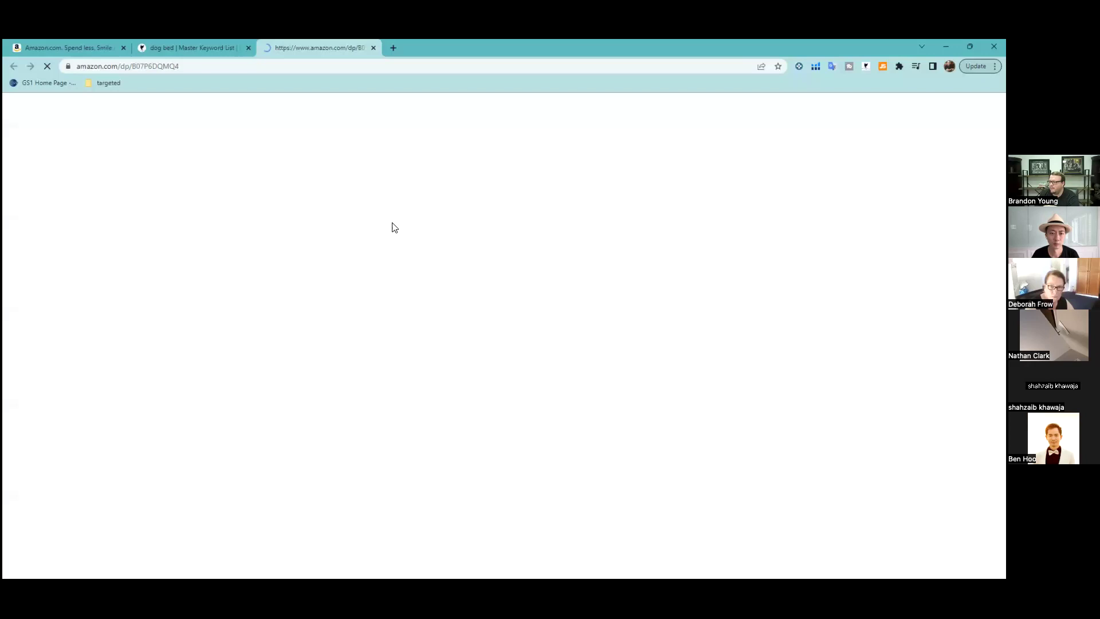
pyautogui.moveTo(567, 252); pyautogui.dragTo(396, 214)
pyautogui.hotkey('ctrl', 'c')
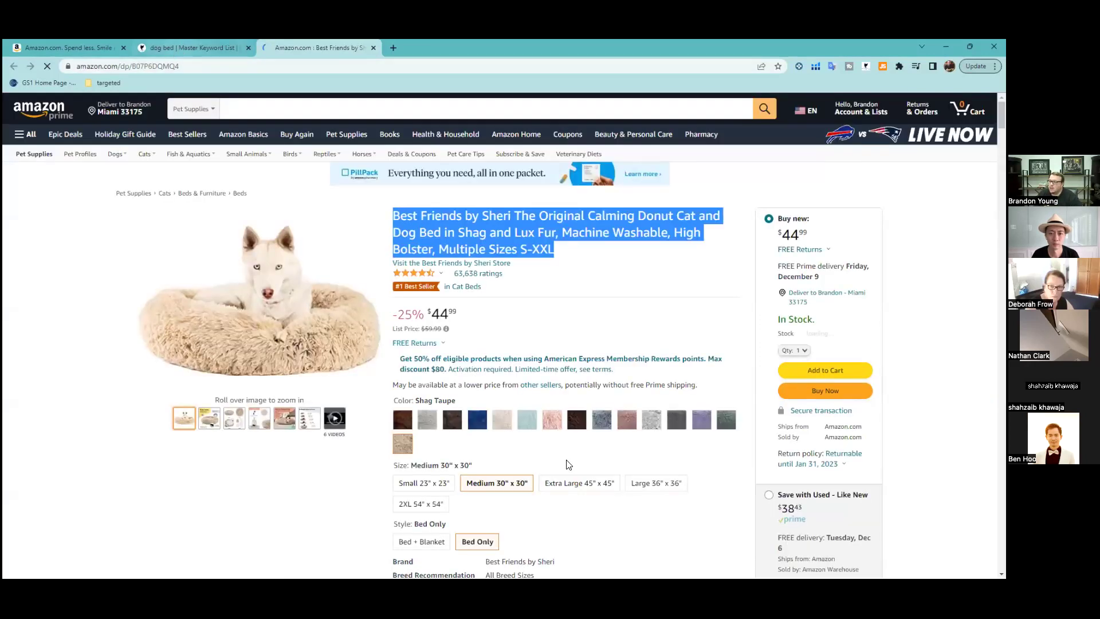
# - Return to Data Dive's dog bed Listing Builder and paste the Best Friends by Sheri title into the Title field
pyautogui.click(179, 47)
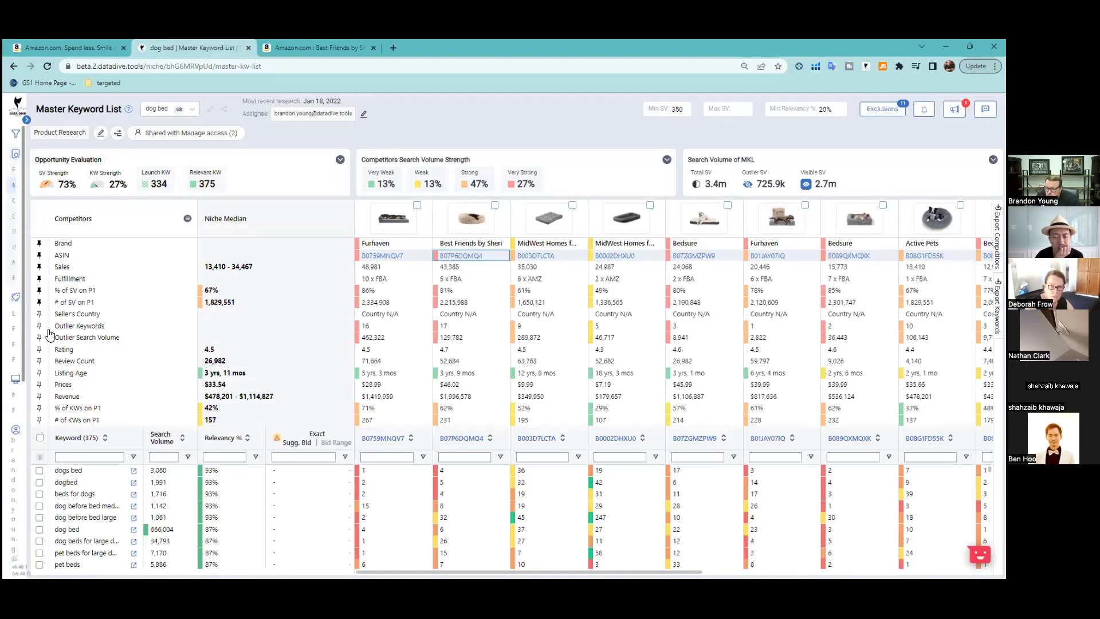
pyautogui.click(40, 314)
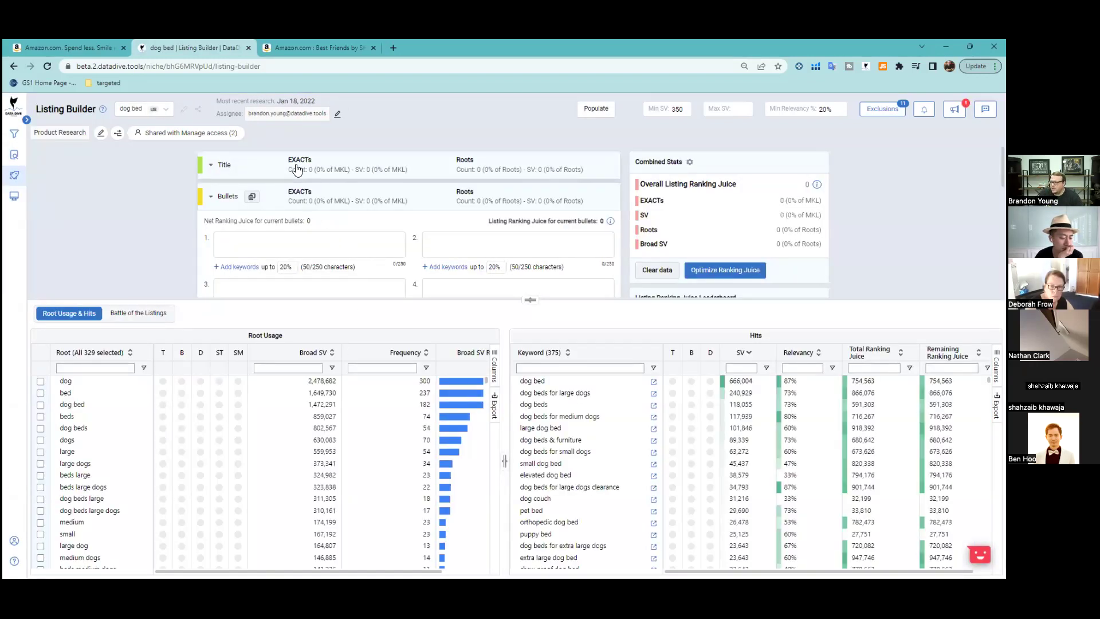
pyautogui.click(243, 172)
pyautogui.click(251, 205)
pyautogui.hotkey('ctrl', 'v')
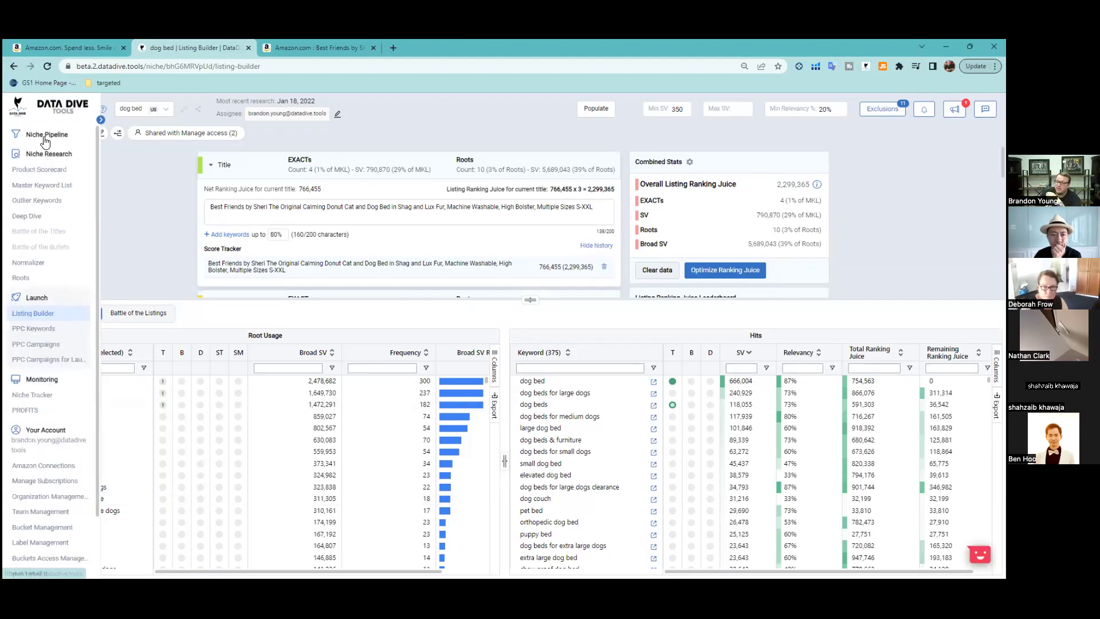
# - Open the Listing Builder of the Kids Makeup Real Broad niche and examine which keyword roots its title uses
pyautogui.click(57, 222)
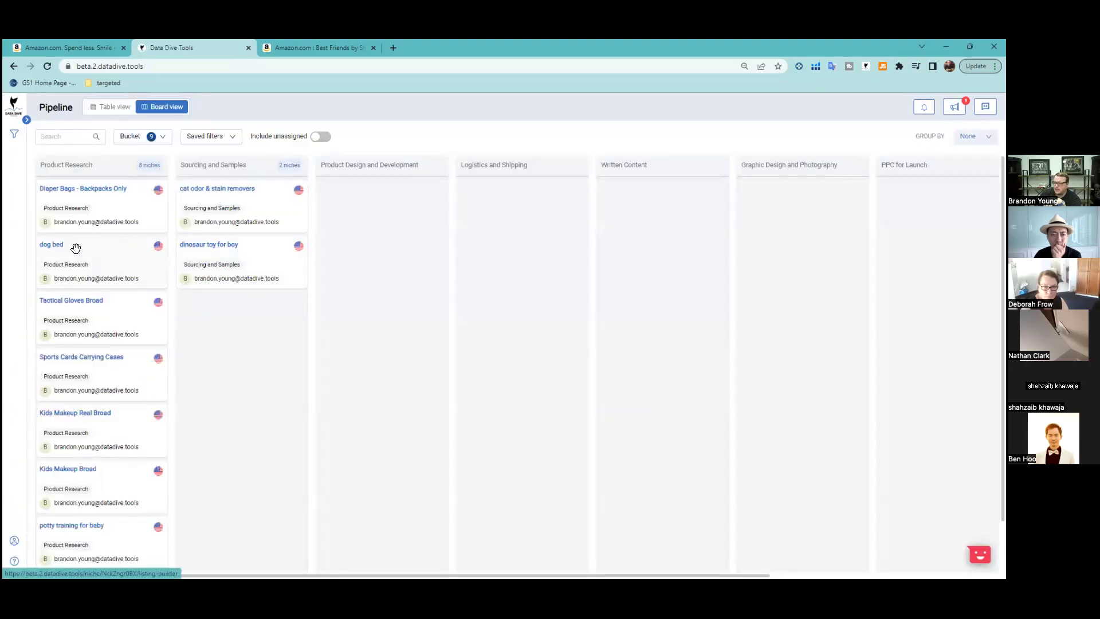
pyautogui.click(82, 418)
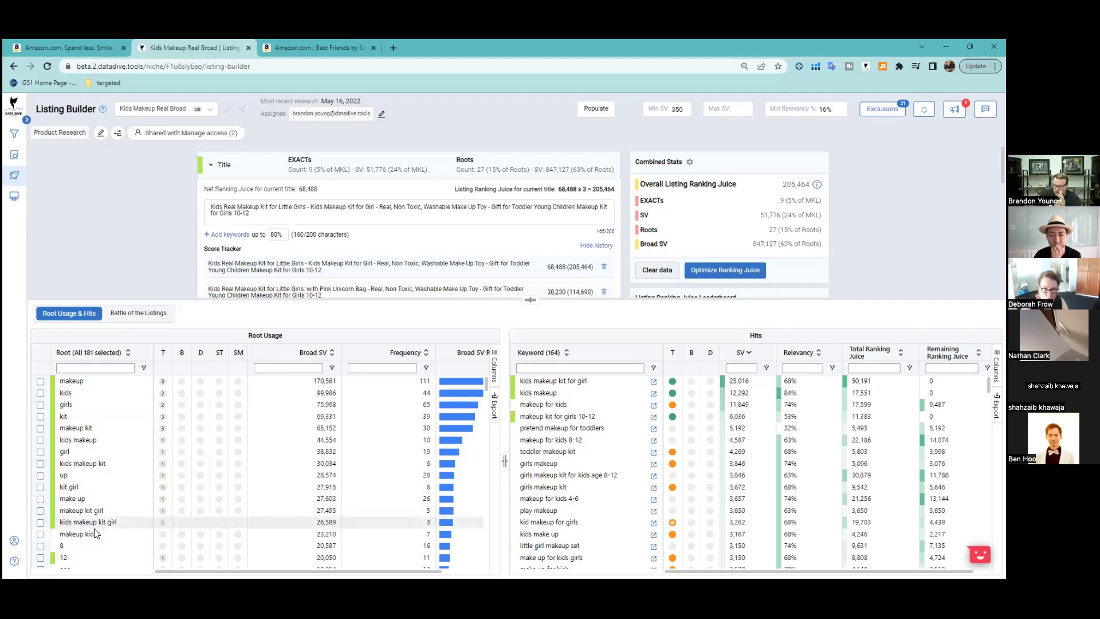
pyautogui.scroll(-1, 94, 527)
pyautogui.scroll(-1, 94, 531)
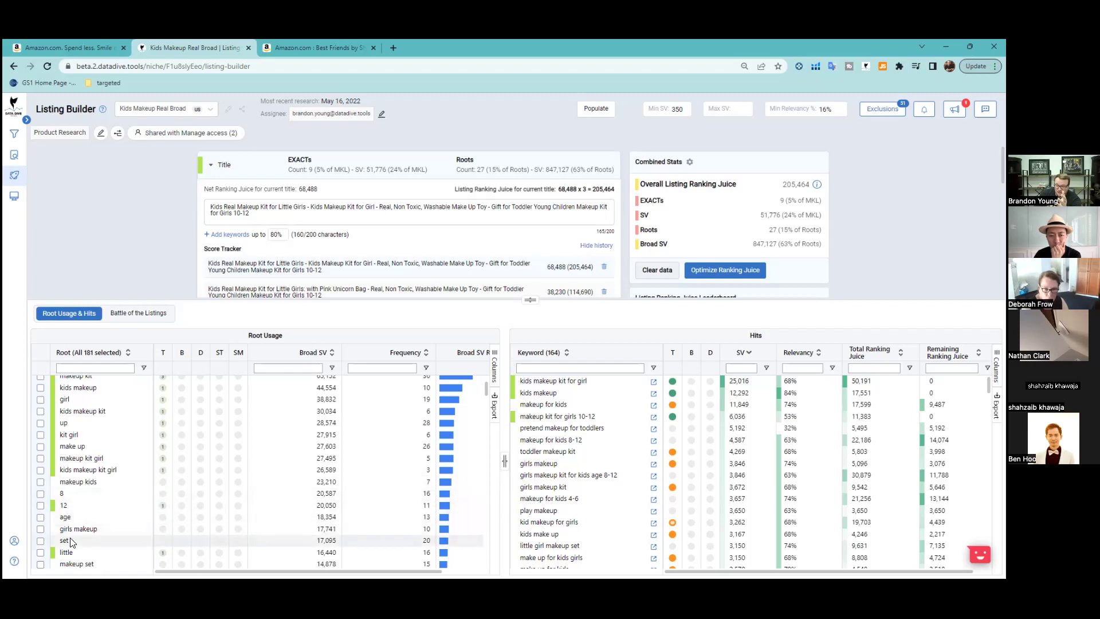
pyautogui.scroll(-6, 80, 539)
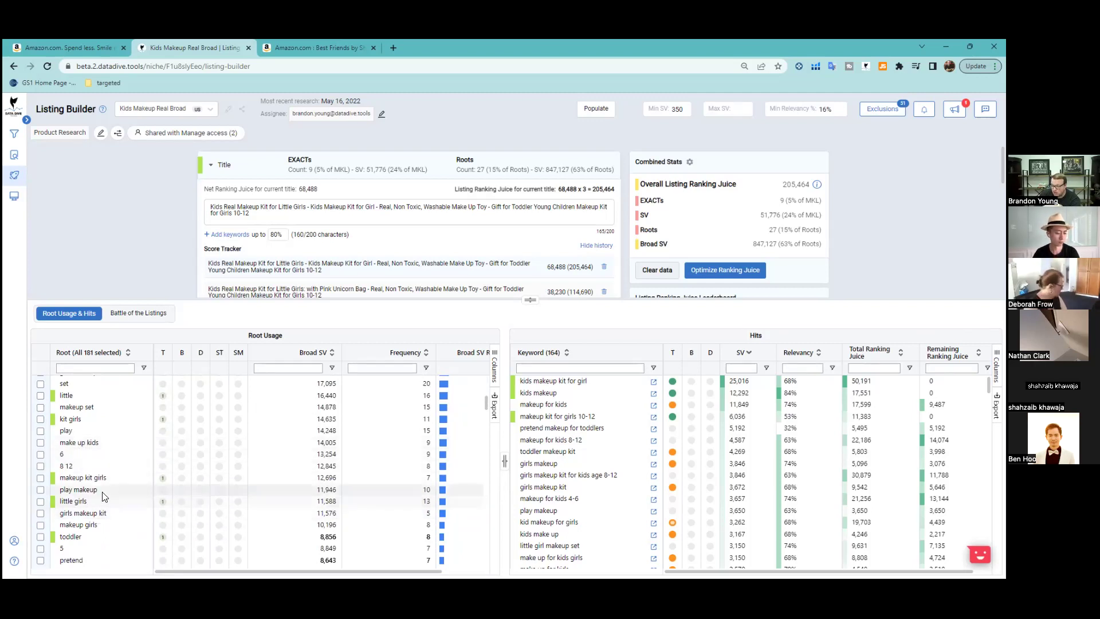
# - On the scorecard's Competitiveness page, mark >5 of the top 10 competitors for Written Content and >10 first-page competitors for Amazon SEO
pyautogui.scroll(10, 100, 504)
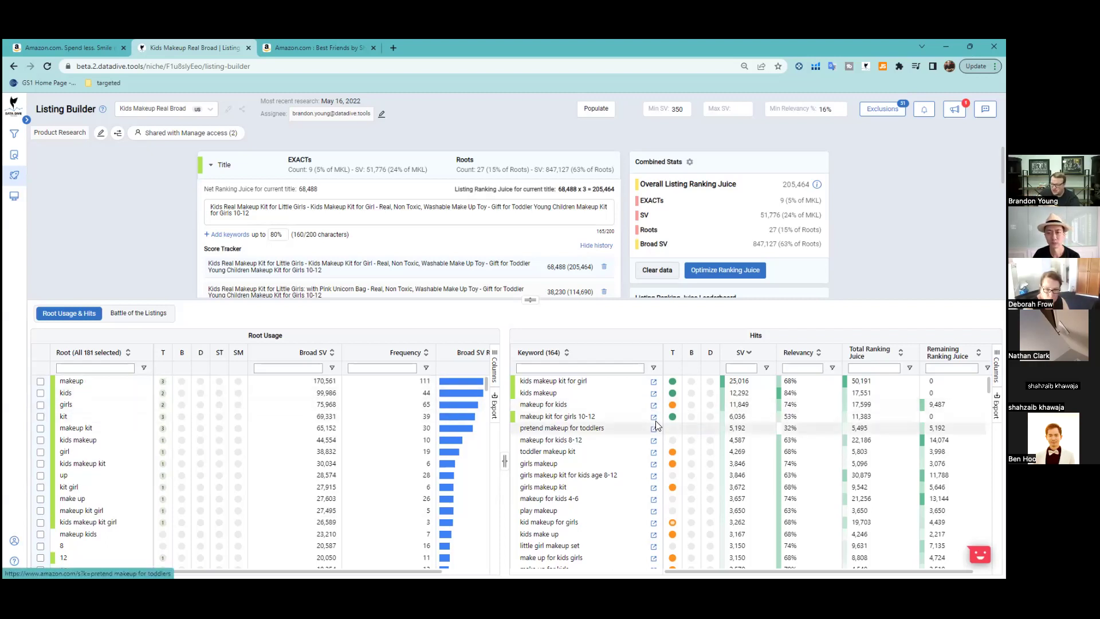
pyautogui.moveTo(31, 182)
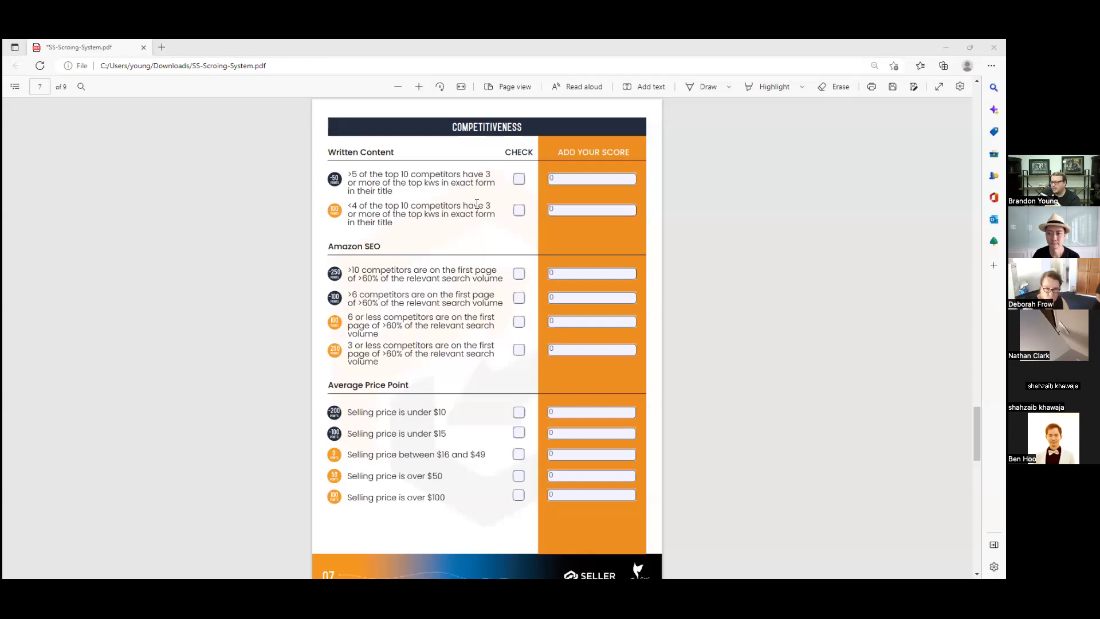
pyautogui.click(518, 180)
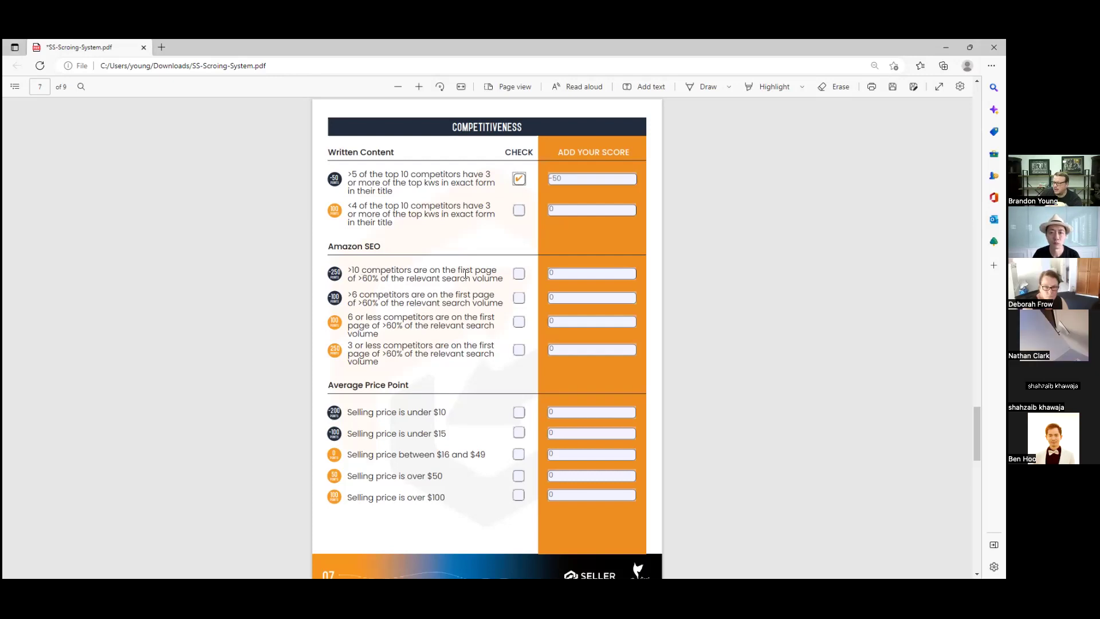
pyautogui.click(520, 279)
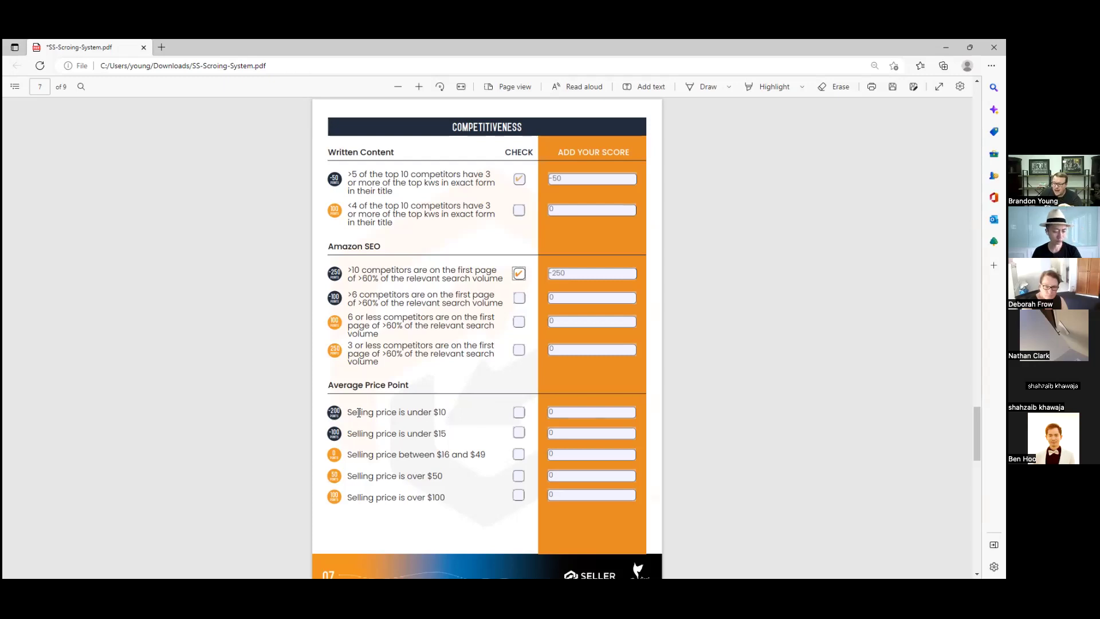
pyautogui.tripleClick(448, 413)
pyautogui.hotkey('ctrl', 'z')
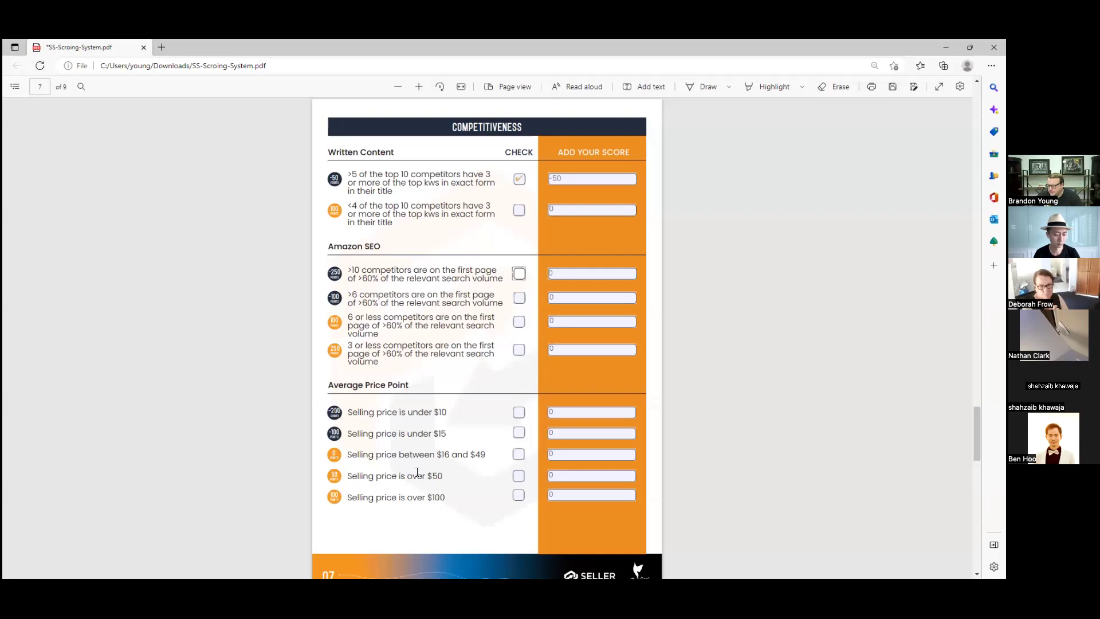
pyautogui.press('space')
# - Mark the selling price as between $16 and $49, and mark Google Trends as up under Shrinking
pyautogui.click(519, 457)
pyautogui.scroll(-8, 431, 316)
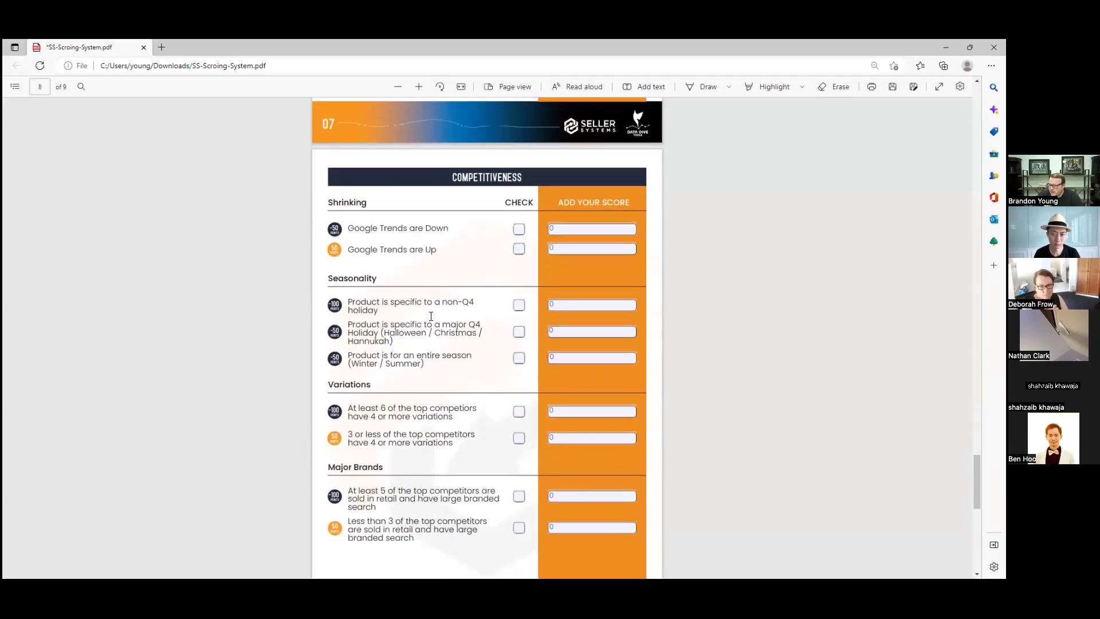
pyautogui.moveTo(335, 204); pyautogui.dragTo(368, 204)
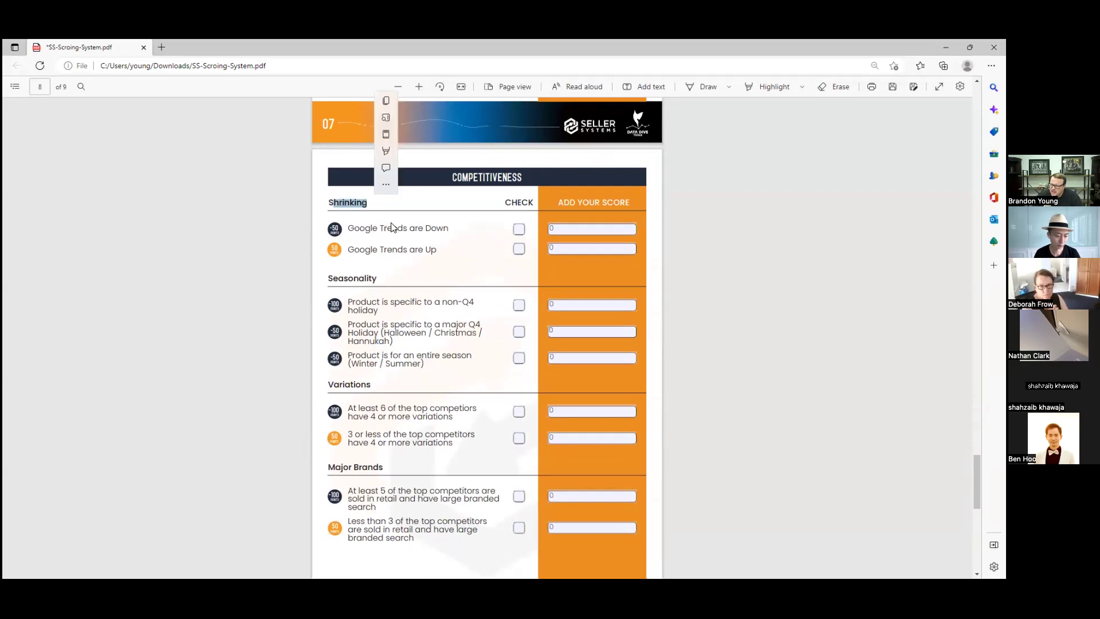
pyautogui.click(518, 248)
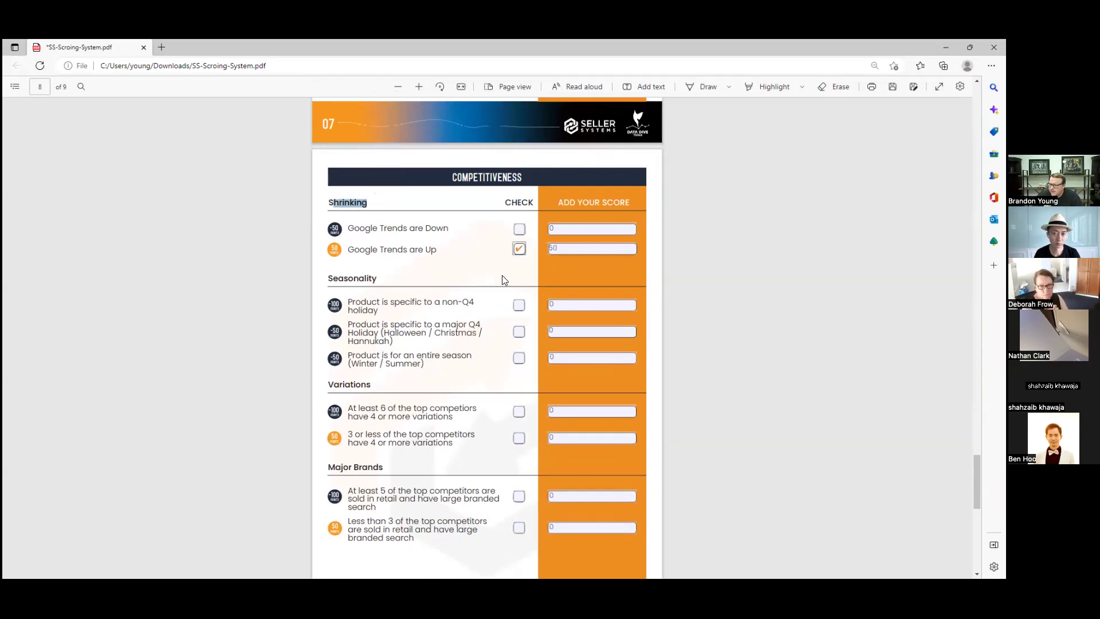
# - Mark at least 6 top competitors with 4 or more variations, and less than 3 competitors sold in retail under Major Brands
pyautogui.scroll(-1, 381, 268)
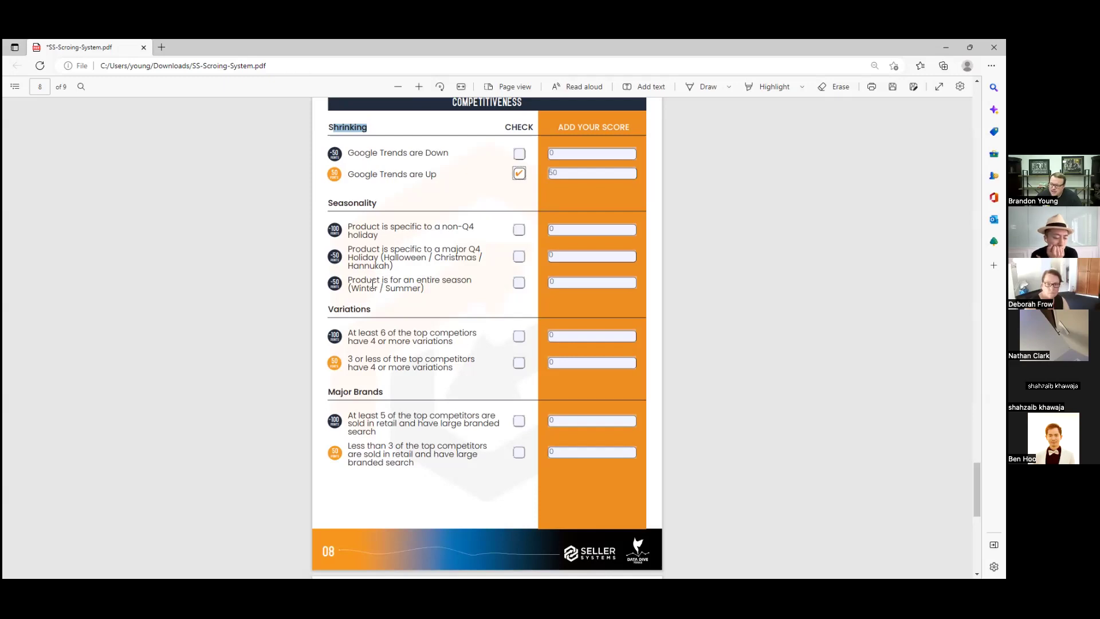
pyautogui.scroll(-1, 361, 269)
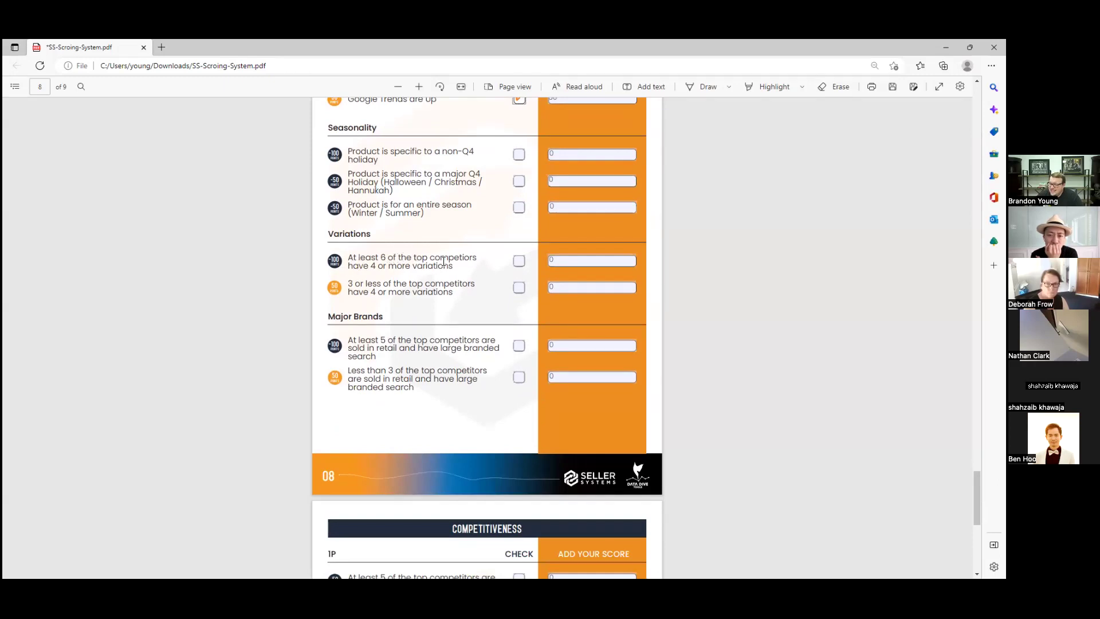
pyautogui.click(519, 262)
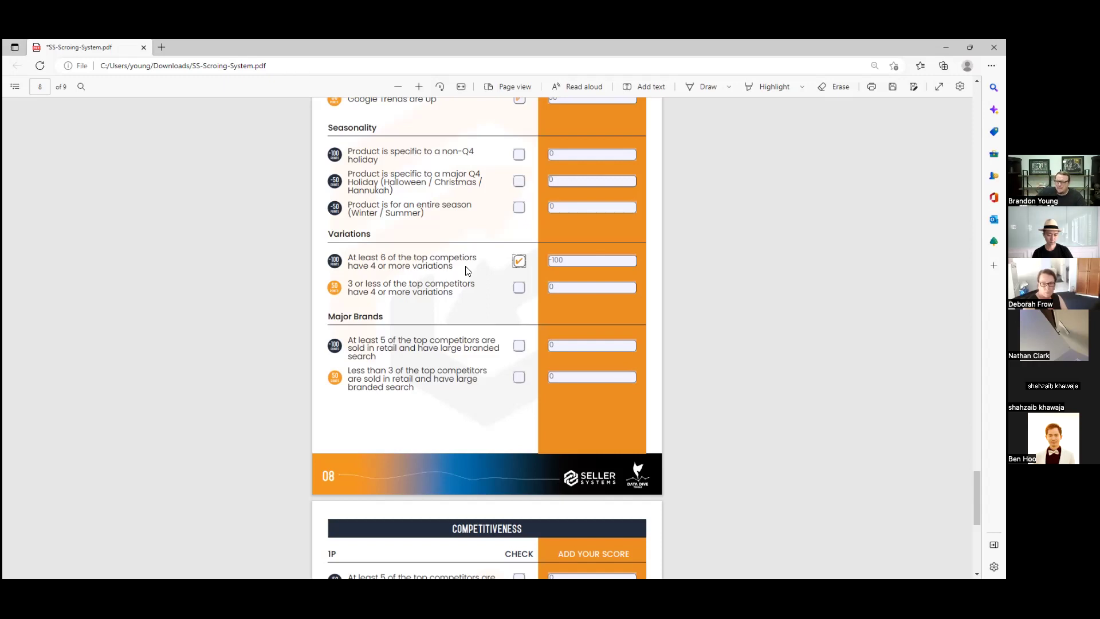
pyautogui.scroll(-2, 467, 271)
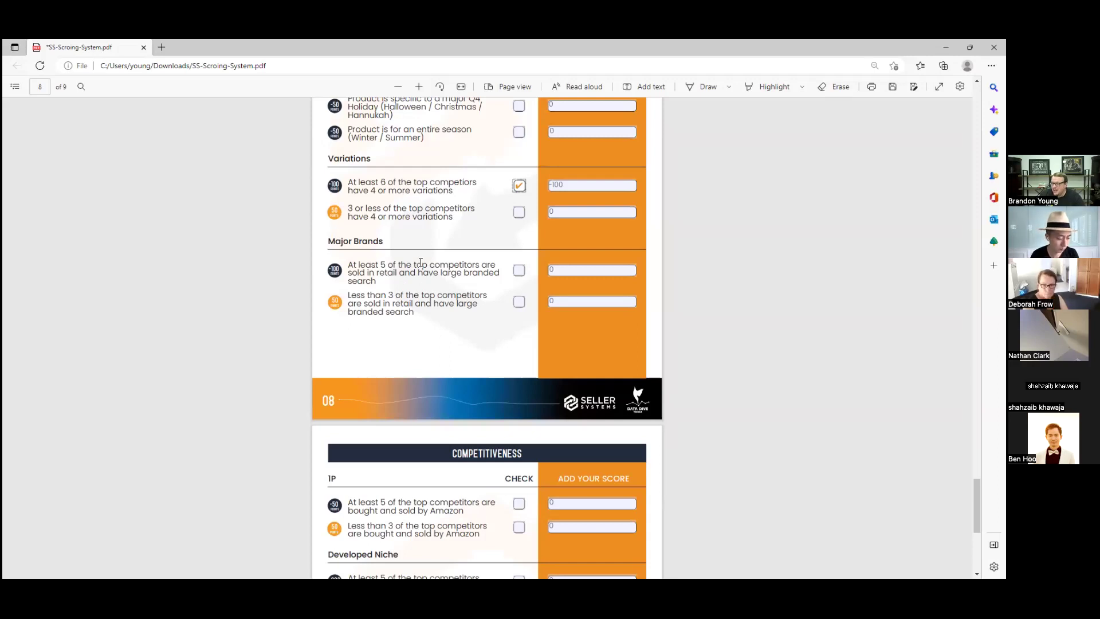
pyautogui.click(521, 309)
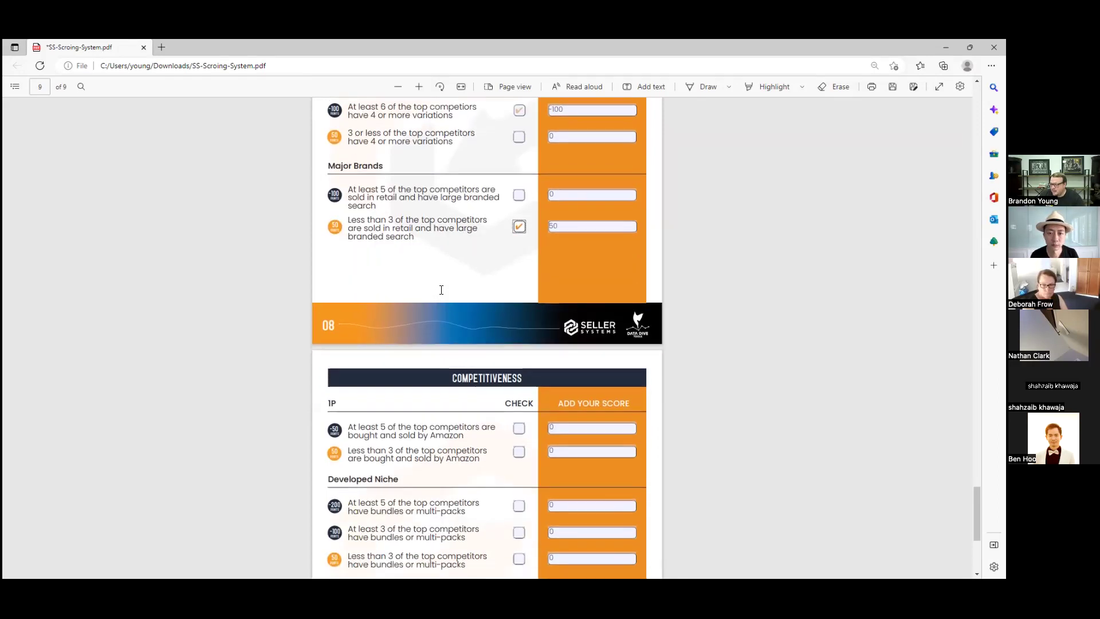
# - For the scorecard's 1P question, review the fulfillment of all competitors in Data Dive's dog bed Master Keyword List
pyautogui.scroll(-4, 439, 287)
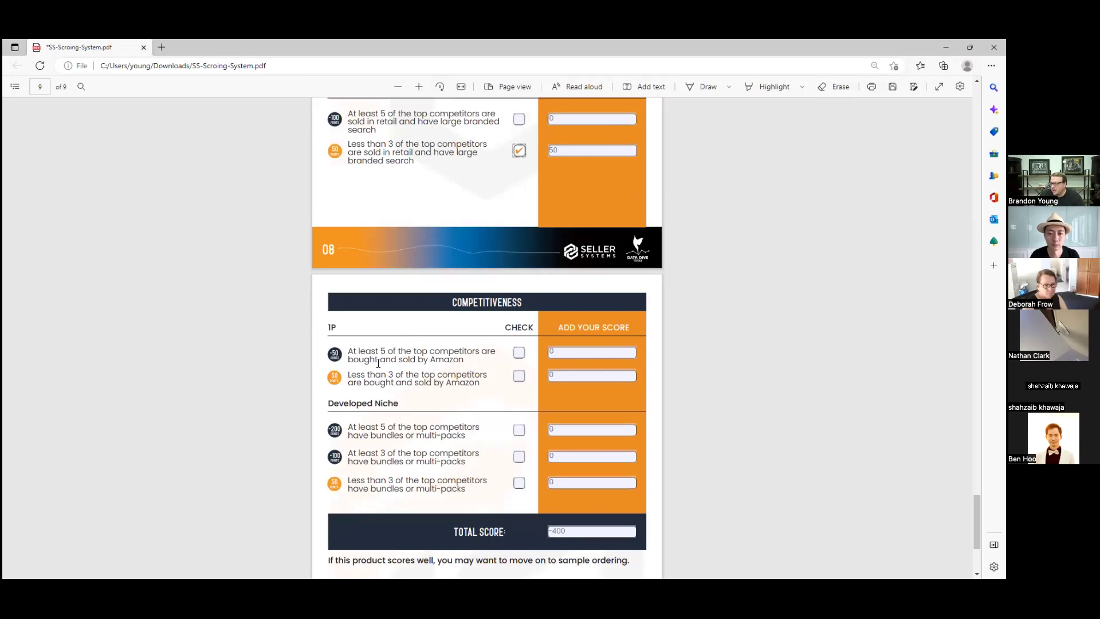
pyautogui.scroll(-2, 378, 364)
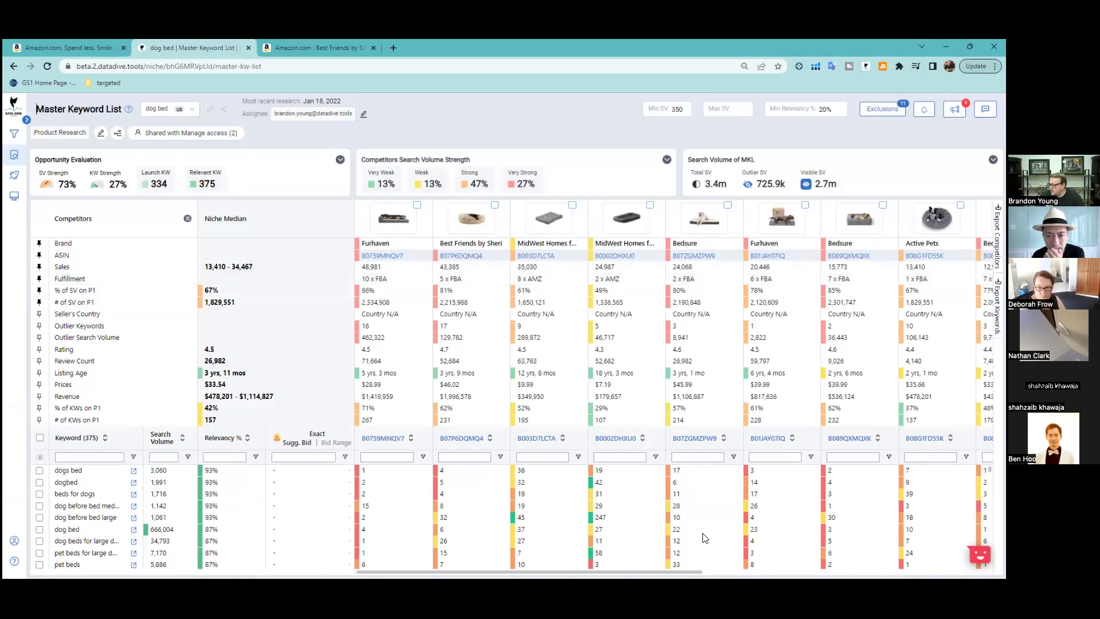
pyautogui.moveTo(669, 567); pyautogui.dragTo(839, 562)
pyautogui.hscroll(5, 839, 566)
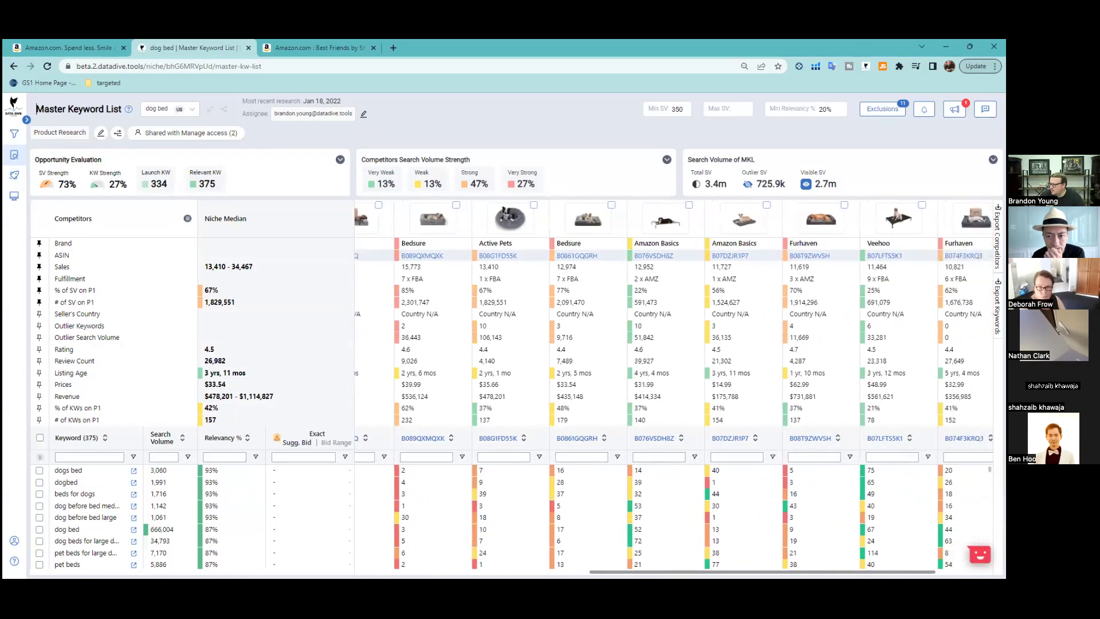
pyautogui.click(367, 572)
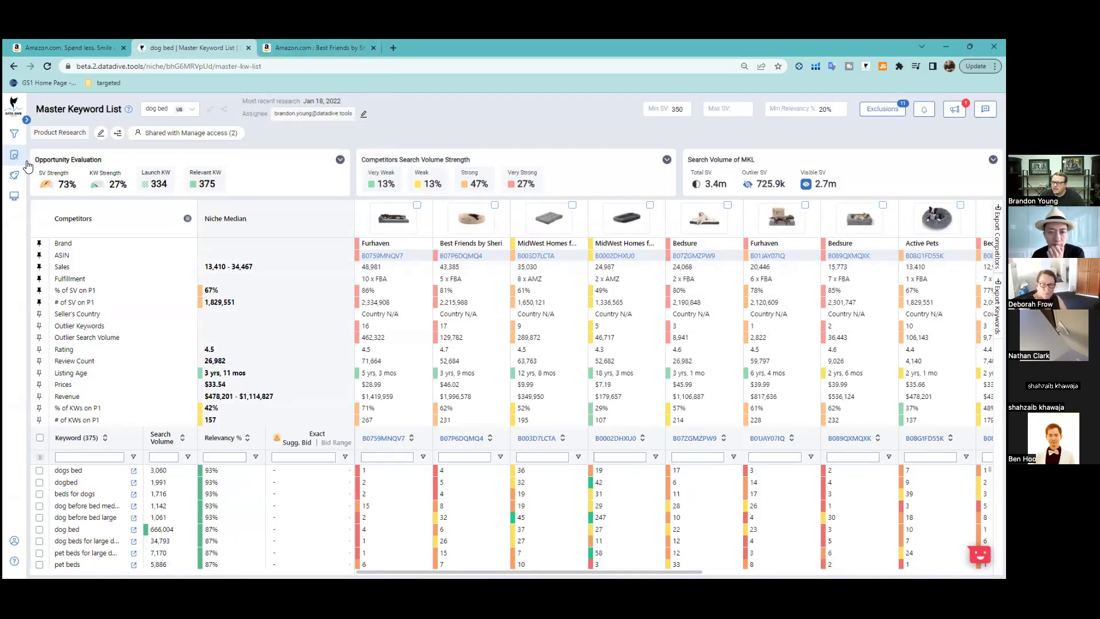
pyautogui.moveTo(25, 164)
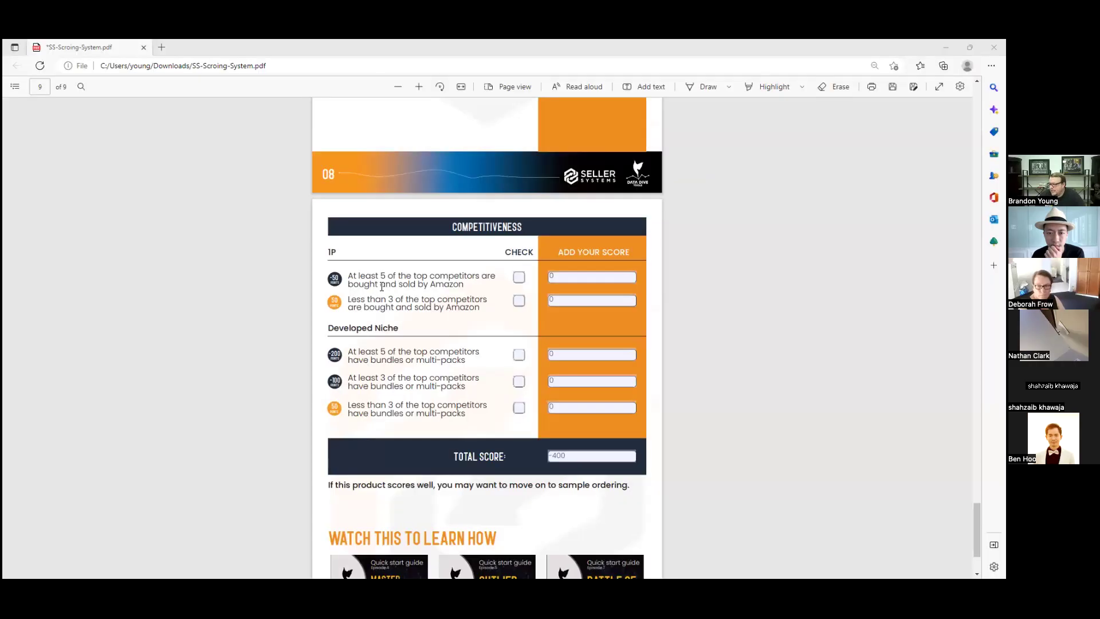
# - Leave both 1P options unchecked on the scorecard and mark at least 5 competitors with bundles or multi-packs under Developed Niche
pyautogui.click(519, 300)
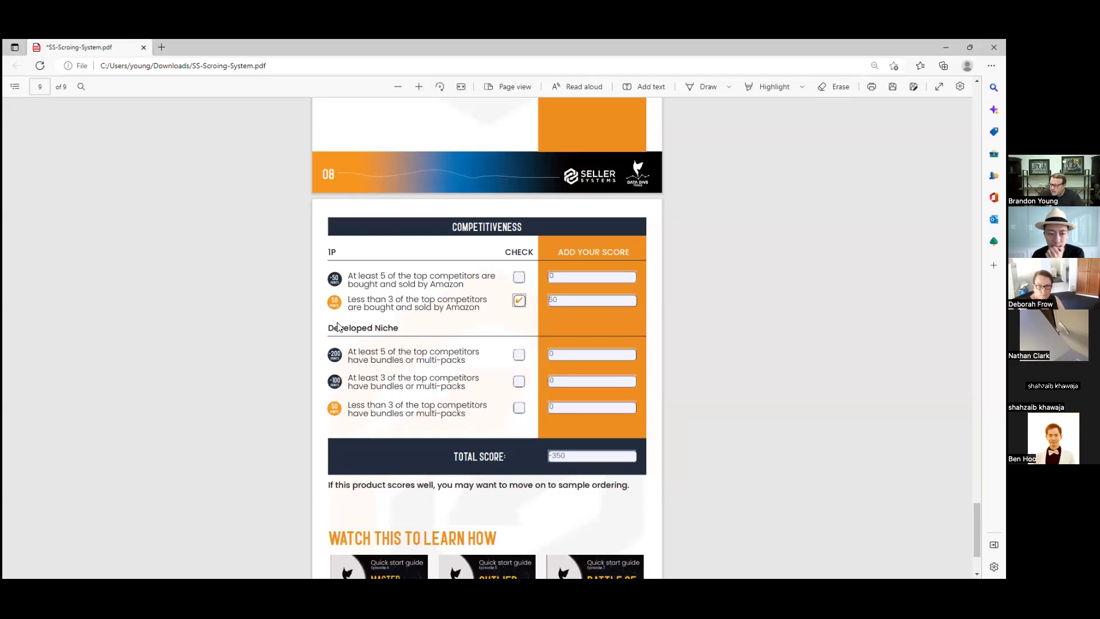
pyautogui.click(519, 301)
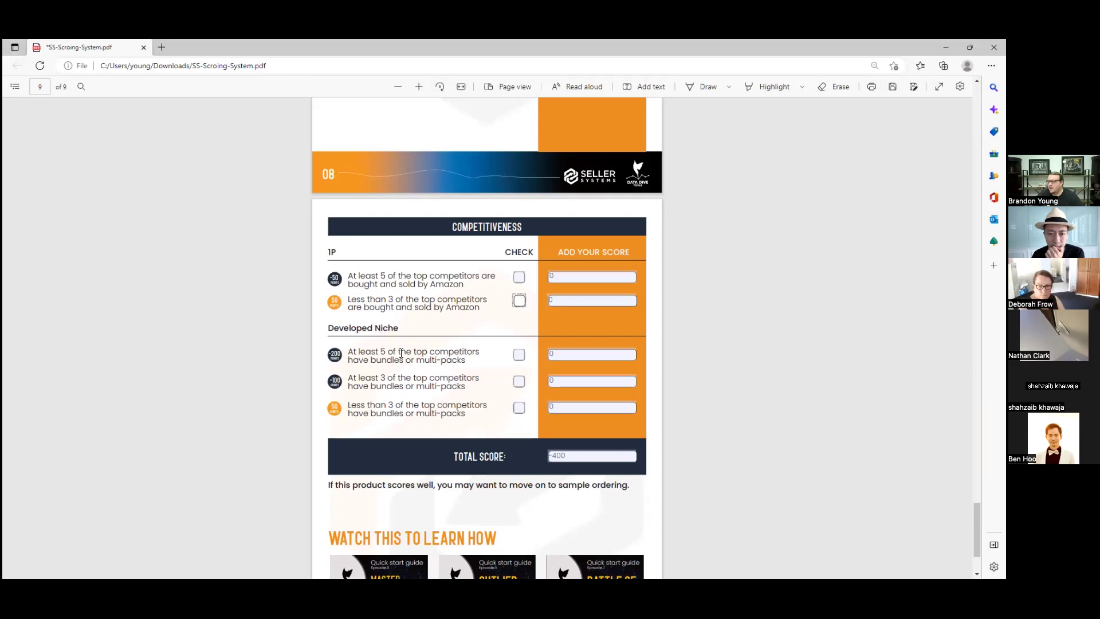
pyautogui.scroll(-1, 402, 353)
pyautogui.click(520, 280)
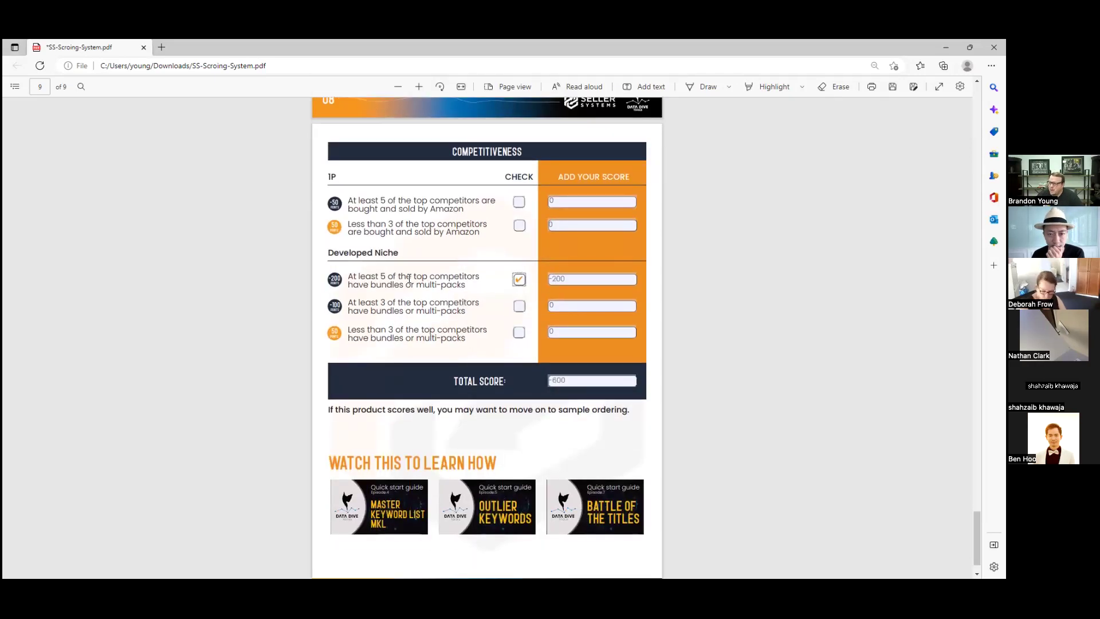
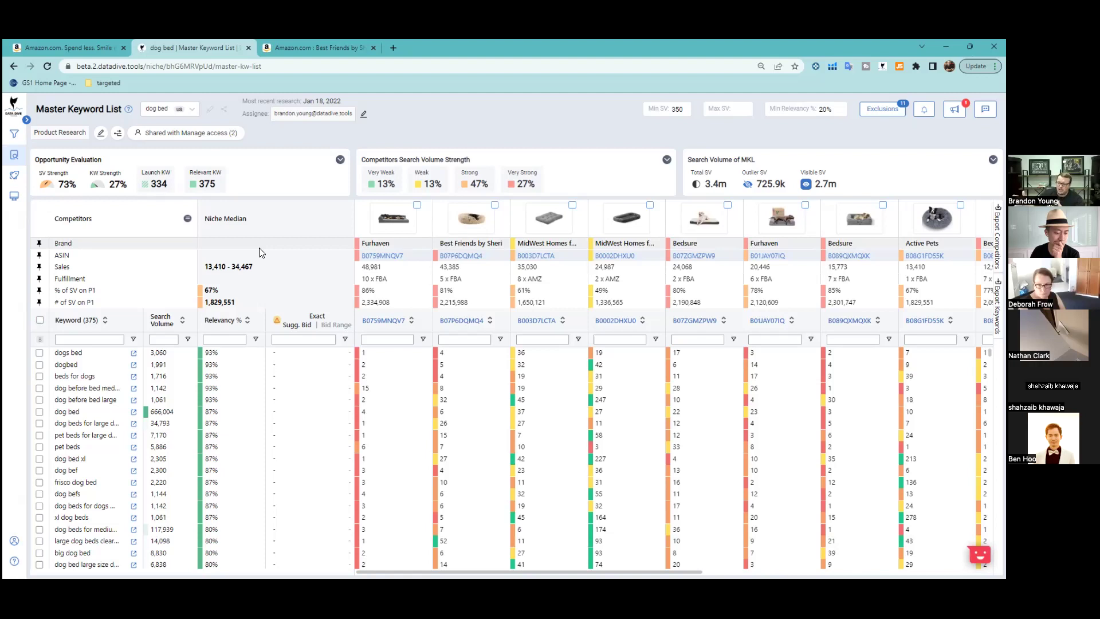
# - Switch to Data Dive's PPC Keywords page for the dog bed niche and import the Master Keyword List
pyautogui.moveTo(17, 189)
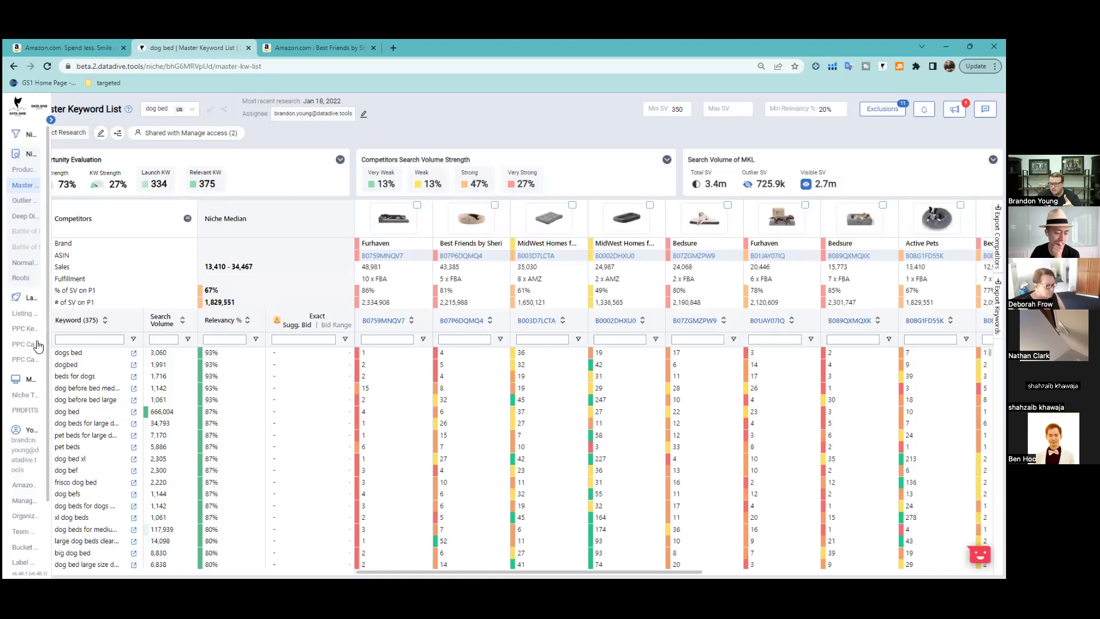
pyautogui.click(45, 361)
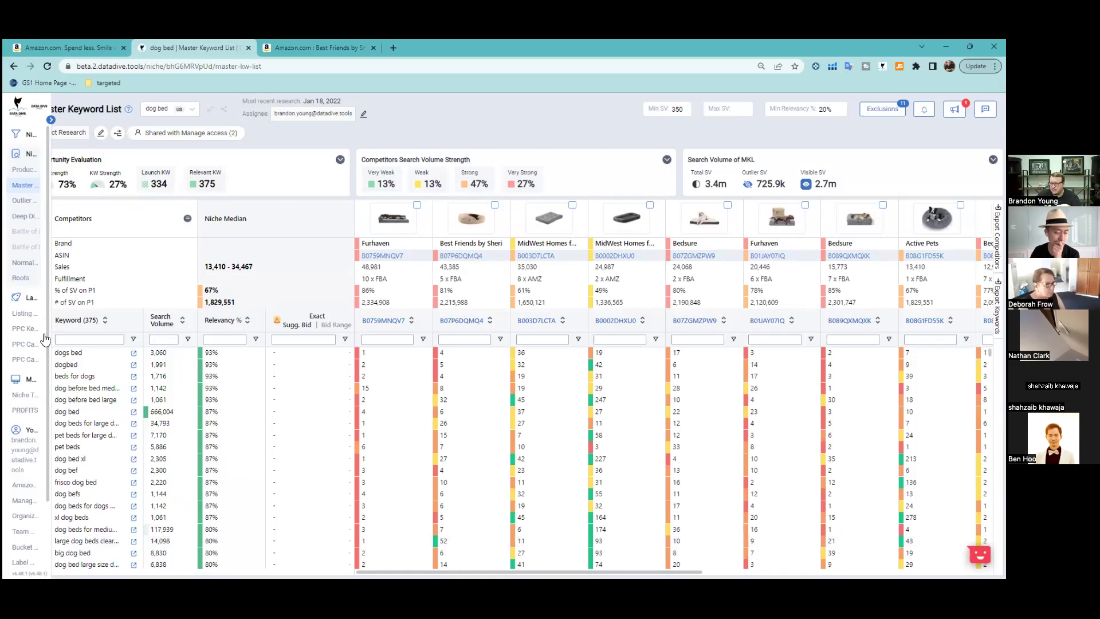
pyautogui.click(43, 331)
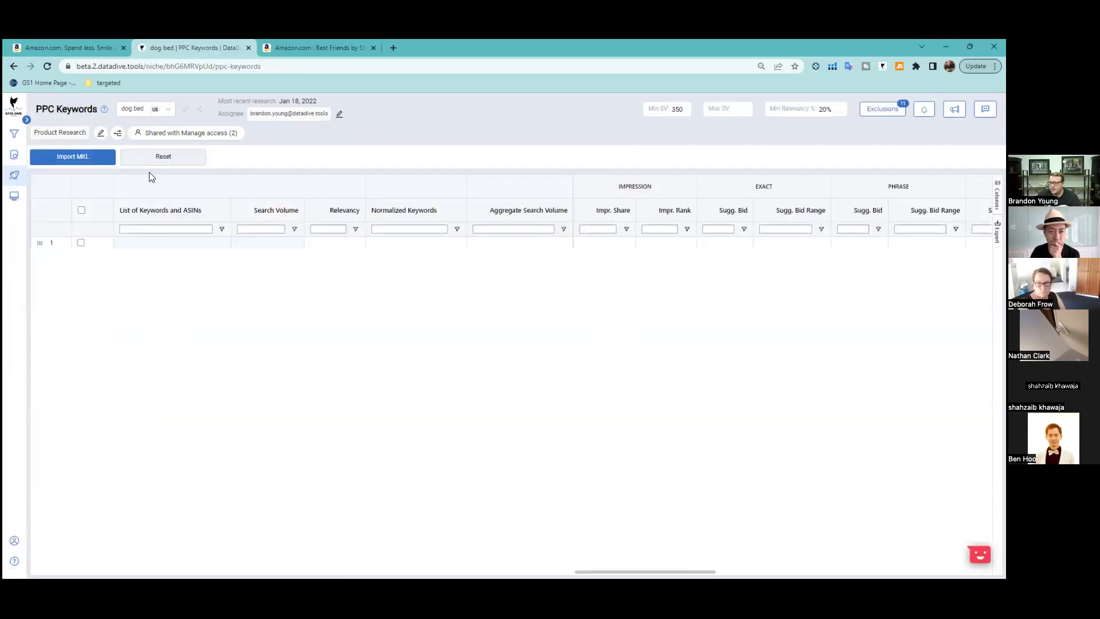
pyautogui.click(80, 156)
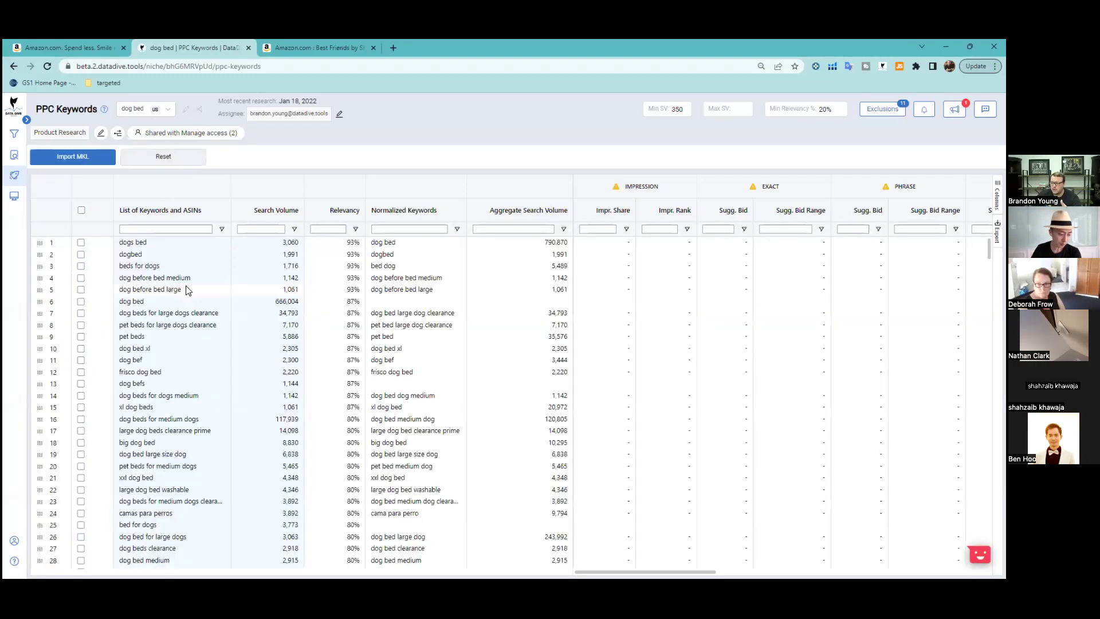
# - Open PPC Campaigns for Launch and group keywords by the roots dog bed, large dog, medium dog and small dog
pyautogui.moveTo(16, 212)
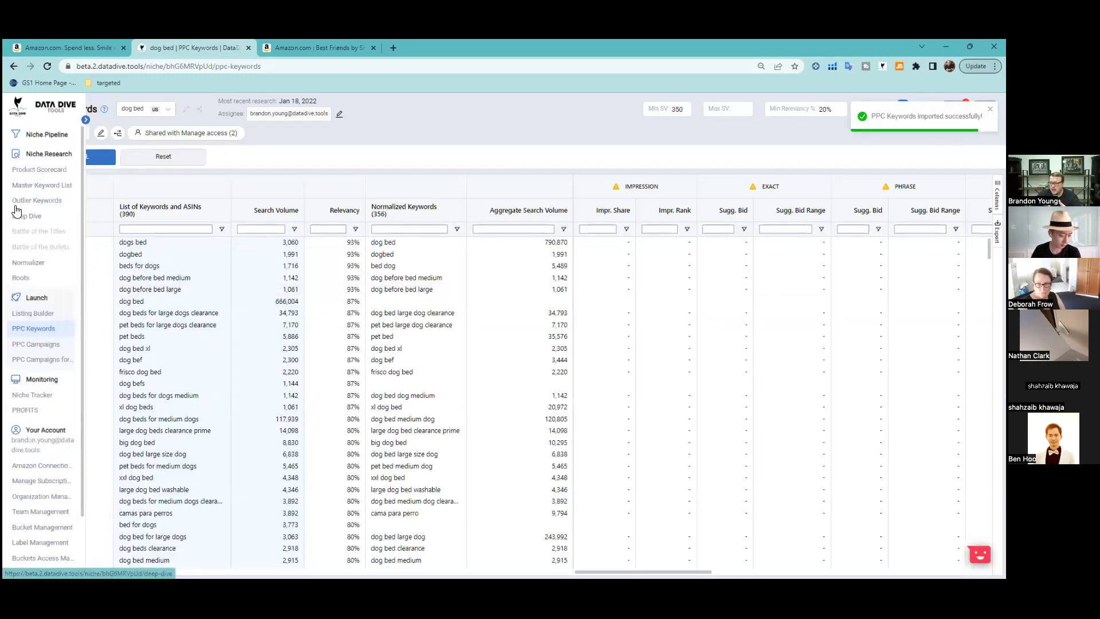
pyautogui.click(34, 345)
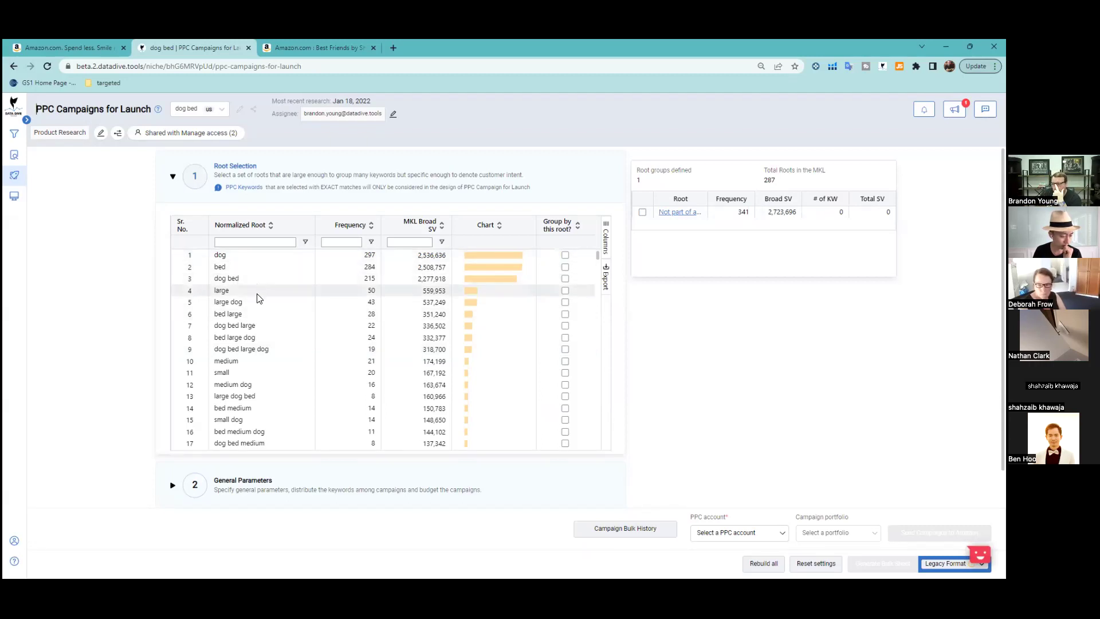
pyautogui.click(565, 278)
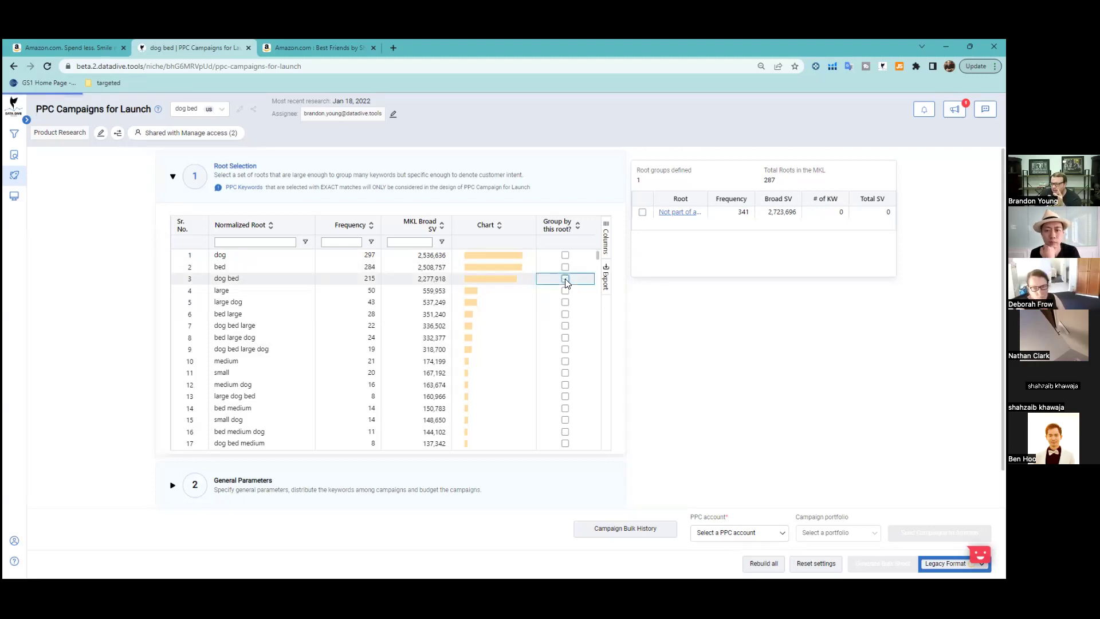
pyautogui.click(565, 302)
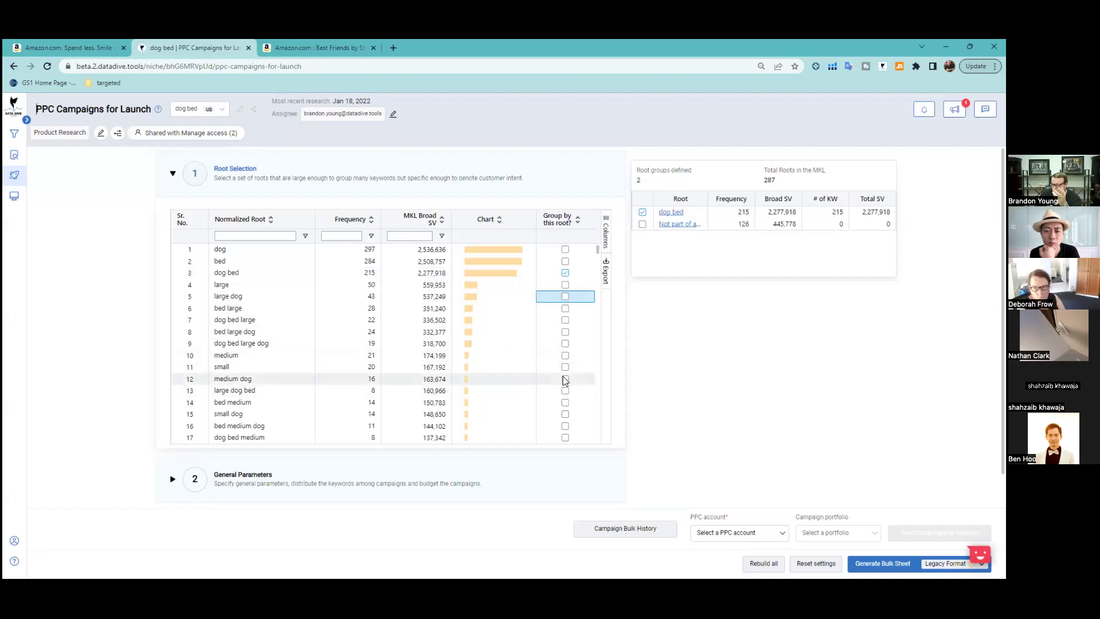
pyautogui.click(565, 380)
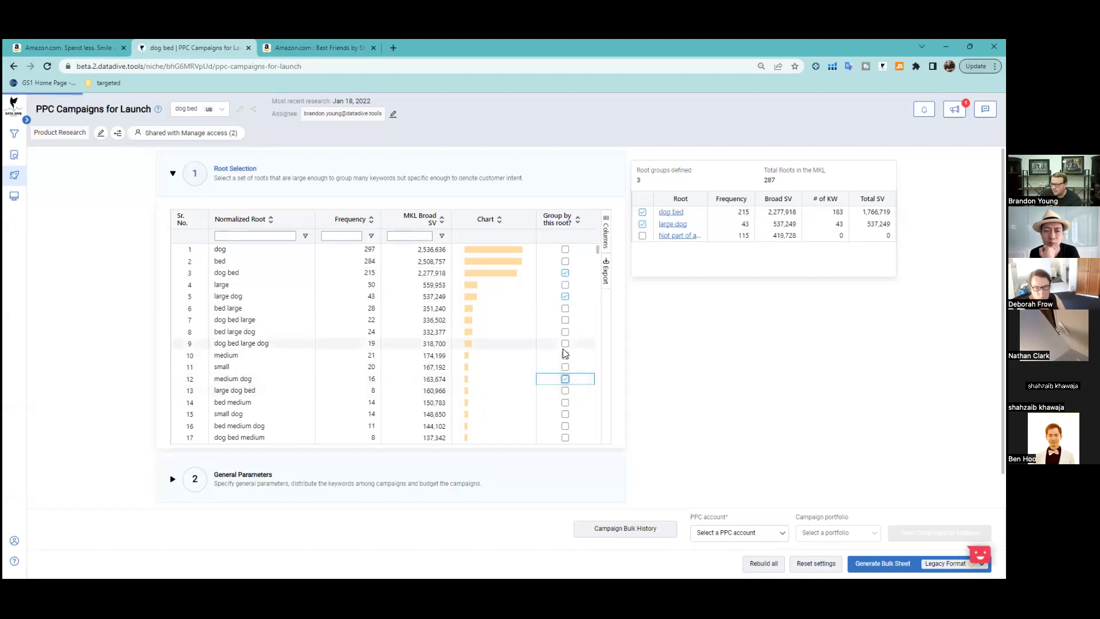
pyautogui.scroll(-1, 565, 354)
pyautogui.click(565, 365)
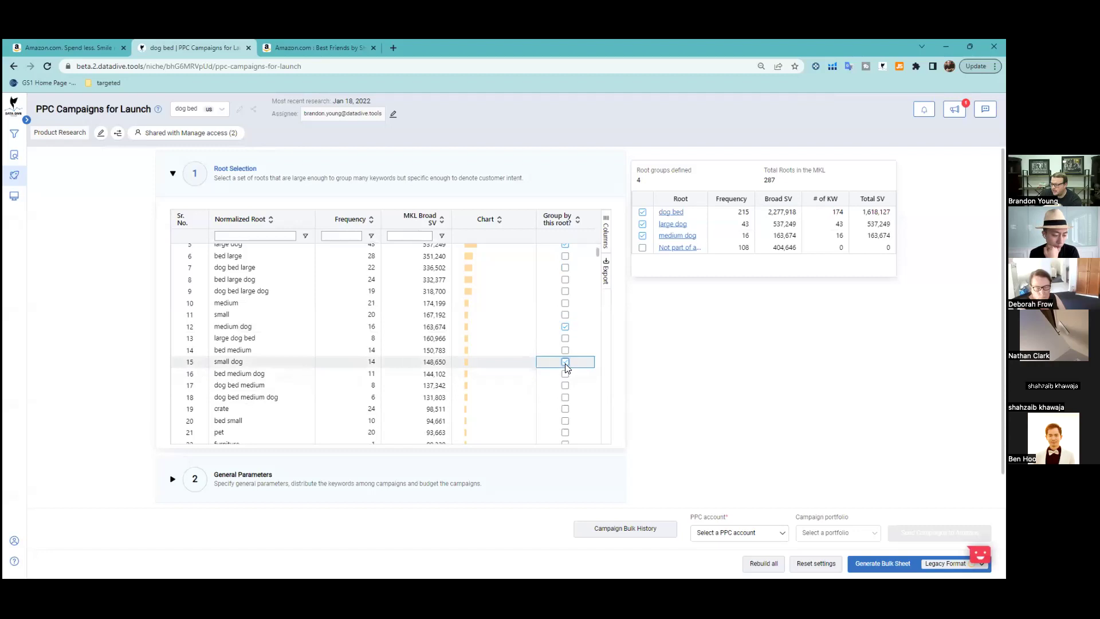
pyautogui.click(565, 363)
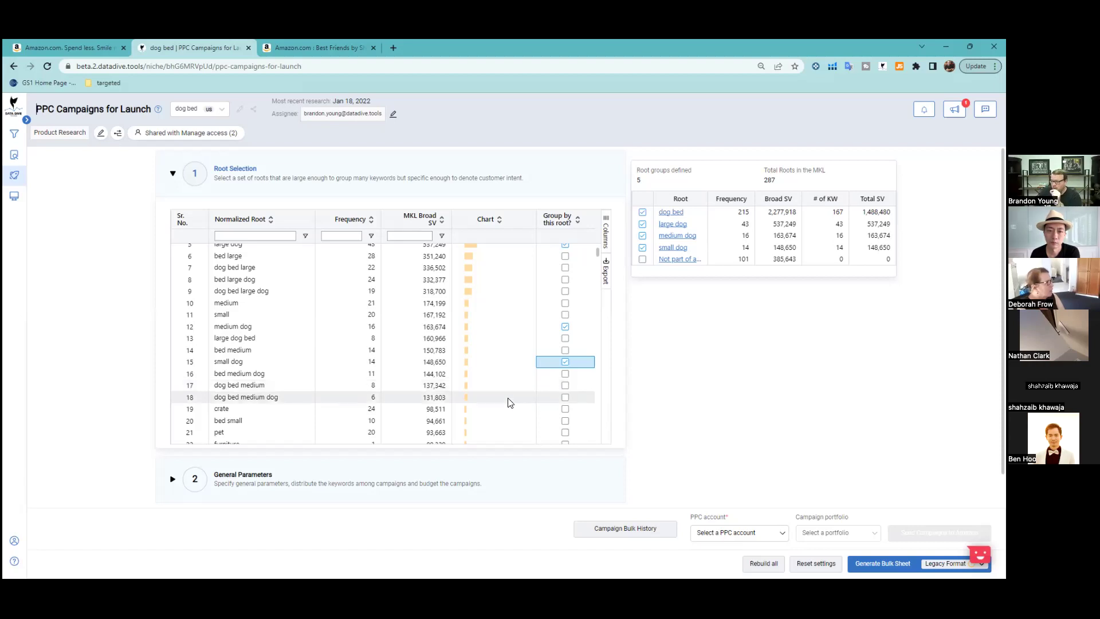
# - Expand General Parameters and the section after it, and examine the settings and the campaigns planned for the dog bed root
pyautogui.click(173, 479)
pyautogui.scroll(-3, 143, 437)
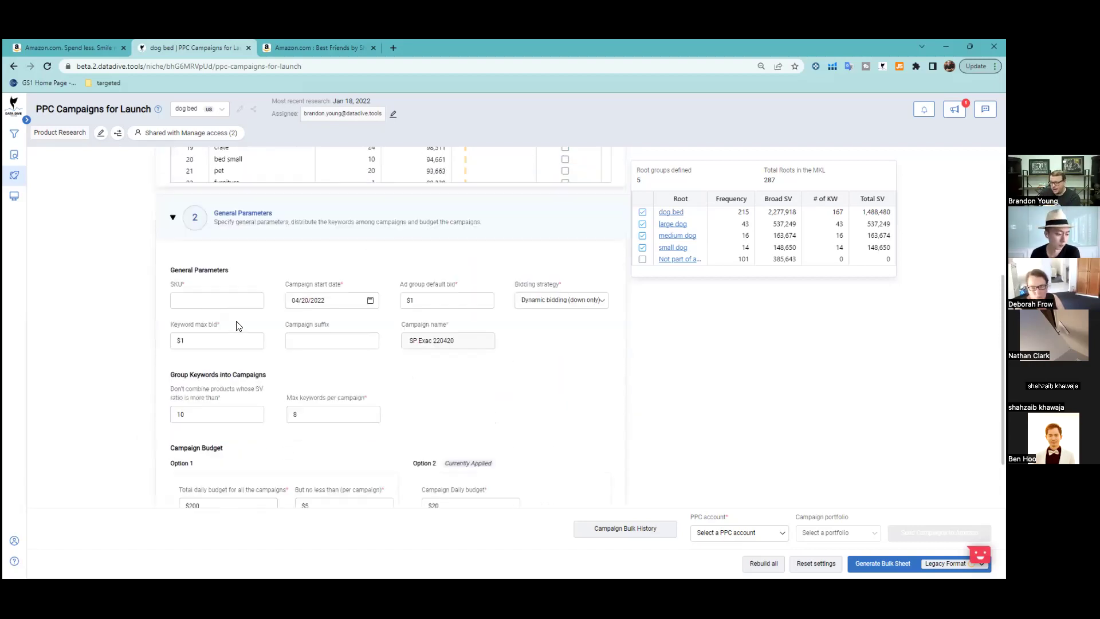
pyautogui.scroll(-3, 170, 439)
pyautogui.click(172, 453)
pyautogui.scroll(-5, 128, 393)
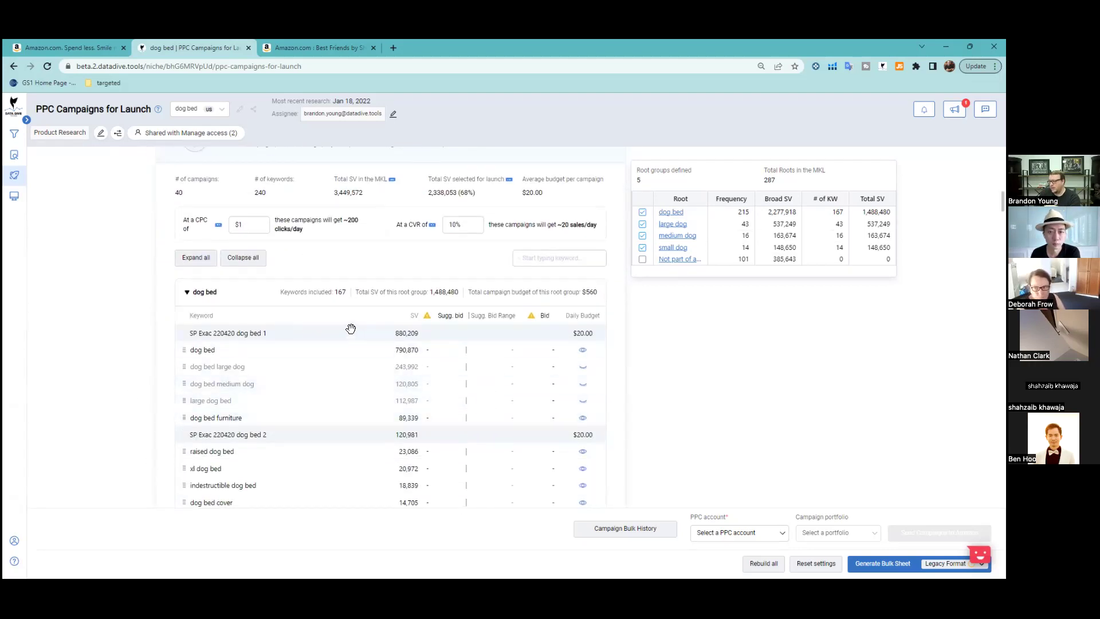
# - Distribute a total daily budget of $1,200 across all the dog bed launch campaigns, with no less than $30 per campaign
pyautogui.scroll(3, 264, 308)
pyautogui.scroll(1, 265, 308)
pyautogui.doubleClick(202, 240)
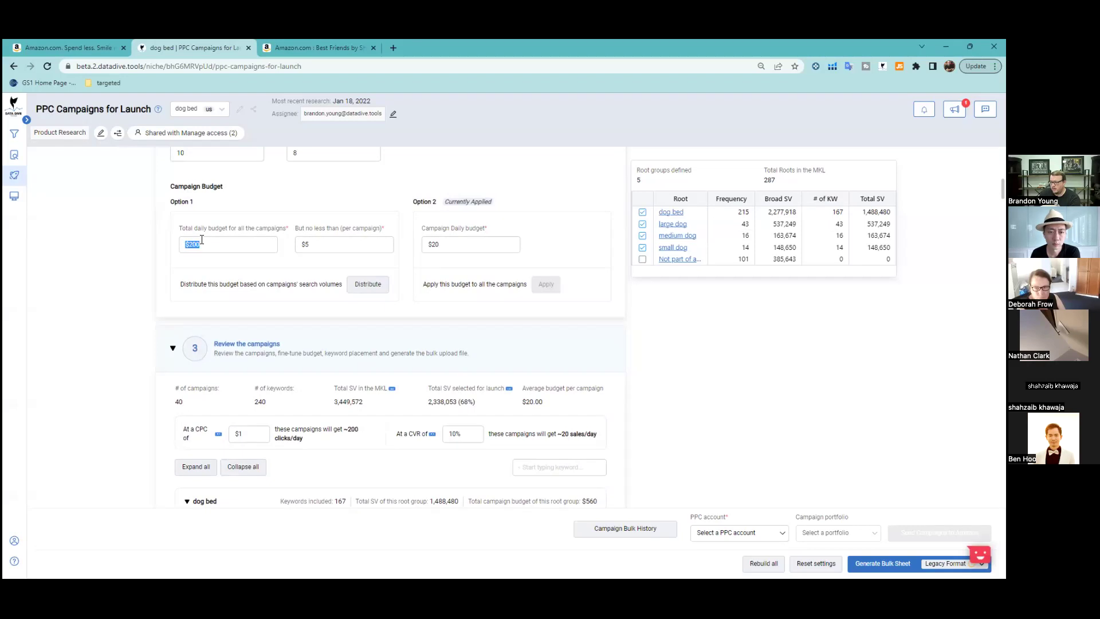
pyautogui.write('600')
pyautogui.press('Tab')
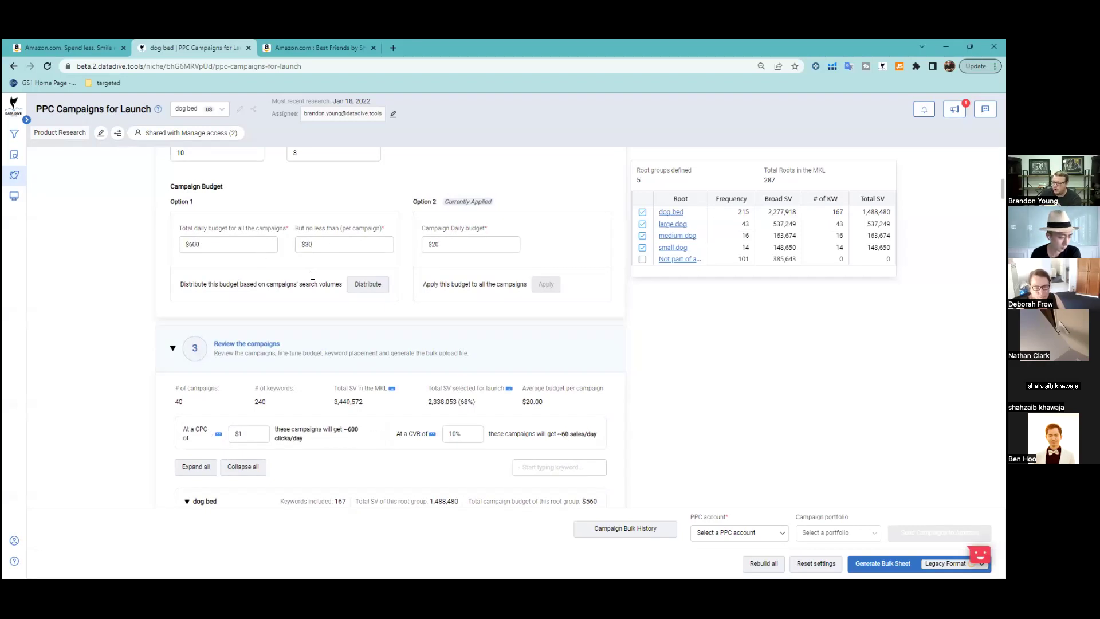
pyautogui.moveTo(231, 247); pyautogui.dragTo(162, 252)
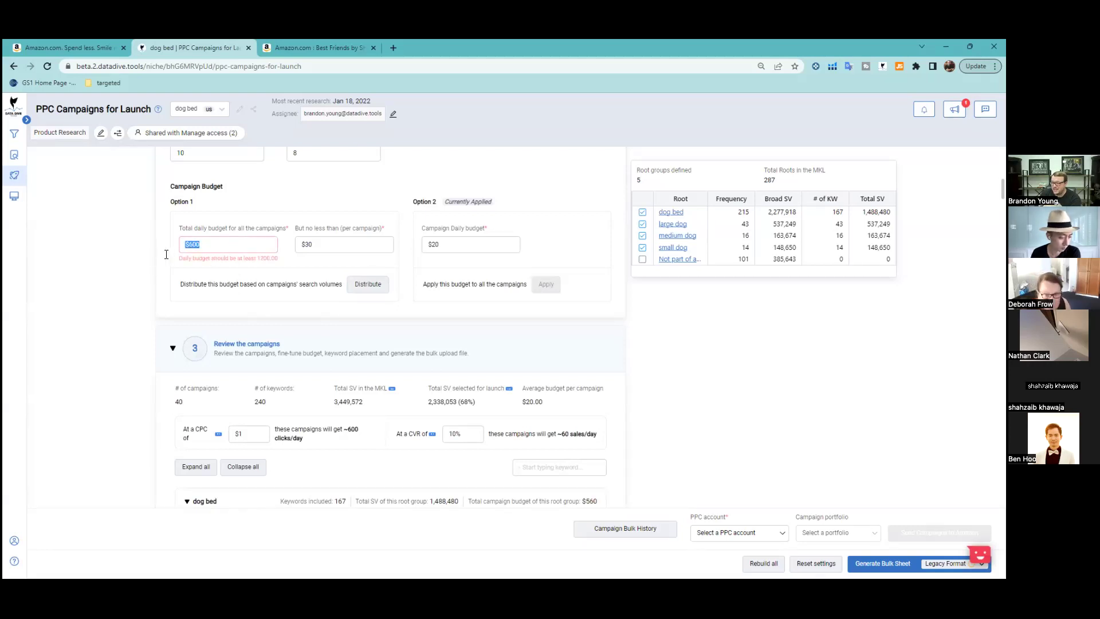
pyautogui.write('1200')
pyautogui.click(380, 284)
# - Examine the campaign summary, the budget allocation and how the keywords are grouped into campaigns under the dog bed root
pyautogui.scroll(-4, 106, 295)
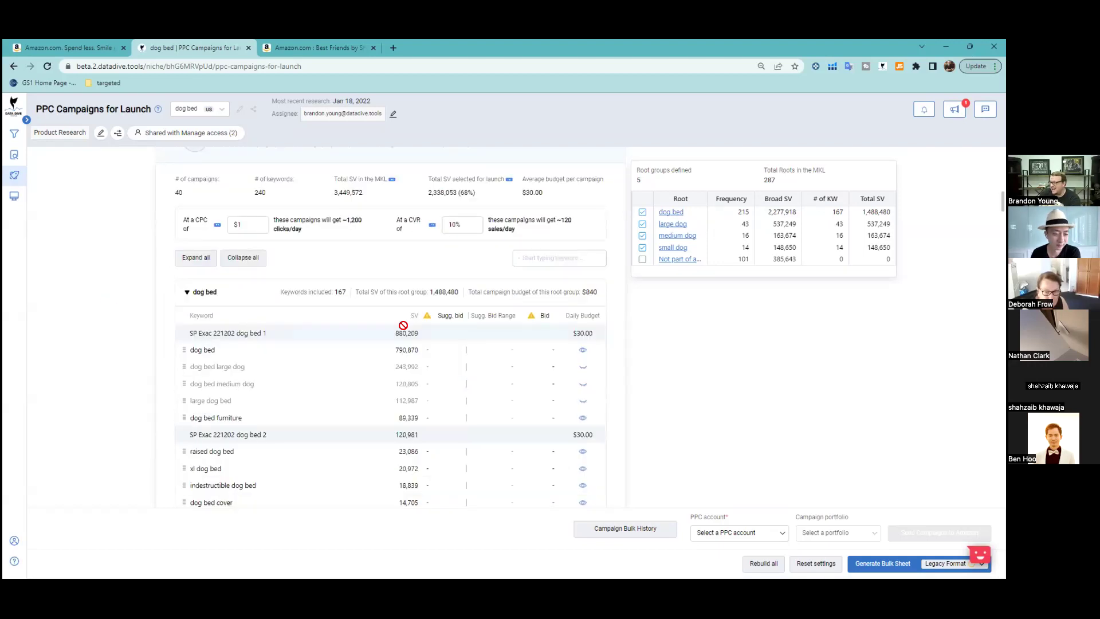
pyautogui.scroll(5, 582, 348)
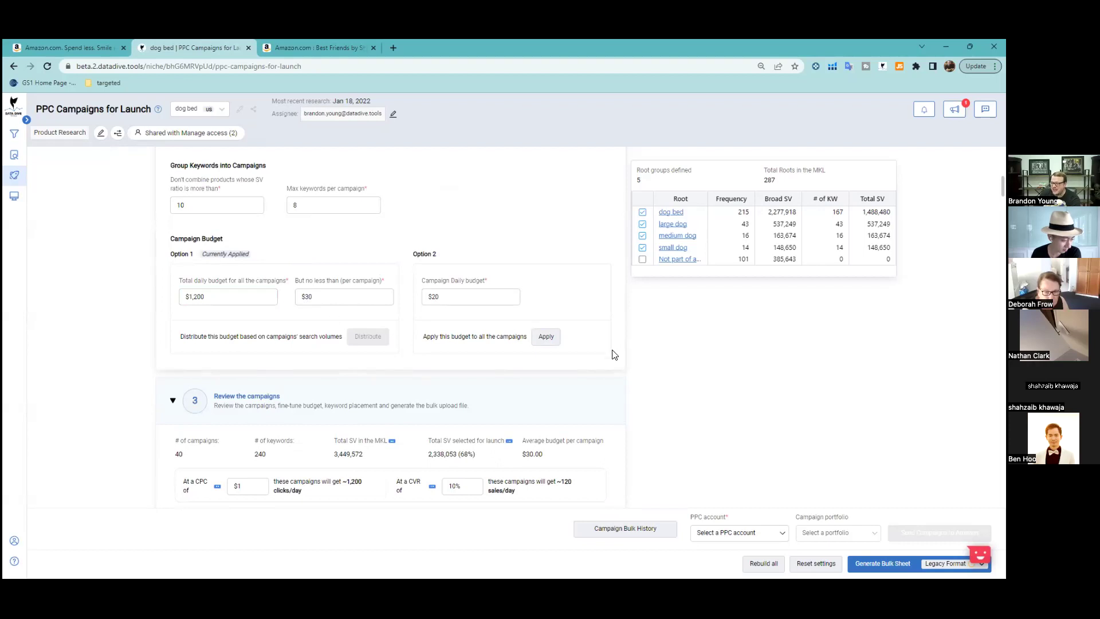
pyautogui.scroll(-1, 612, 361)
pyautogui.scroll(-1, 607, 395)
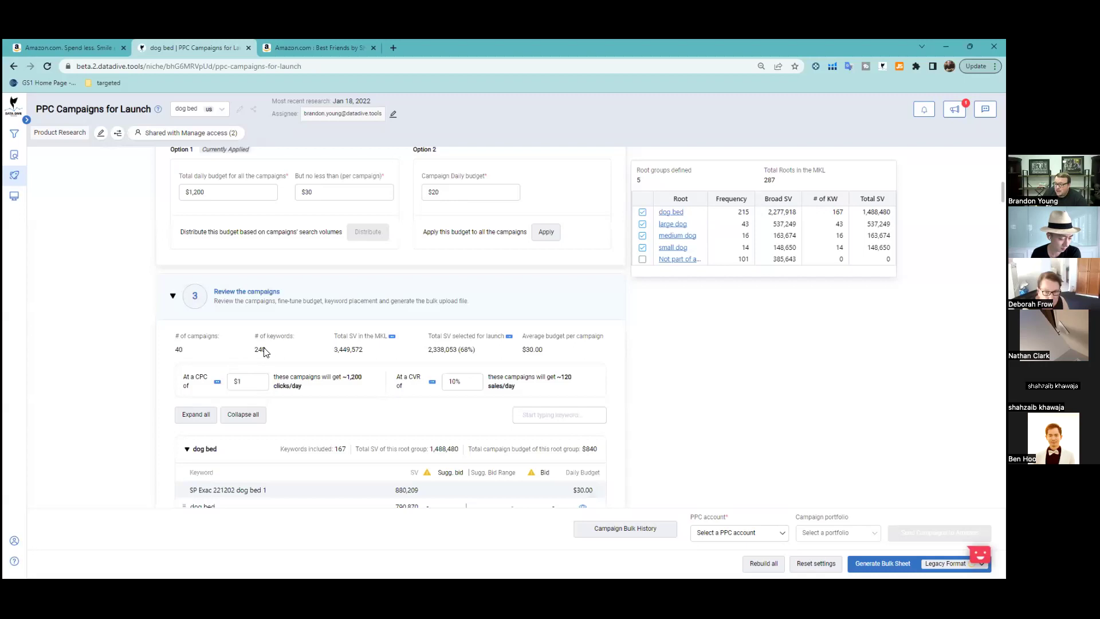
pyautogui.scroll(-4, 689, 360)
pyautogui.scroll(-1, 689, 359)
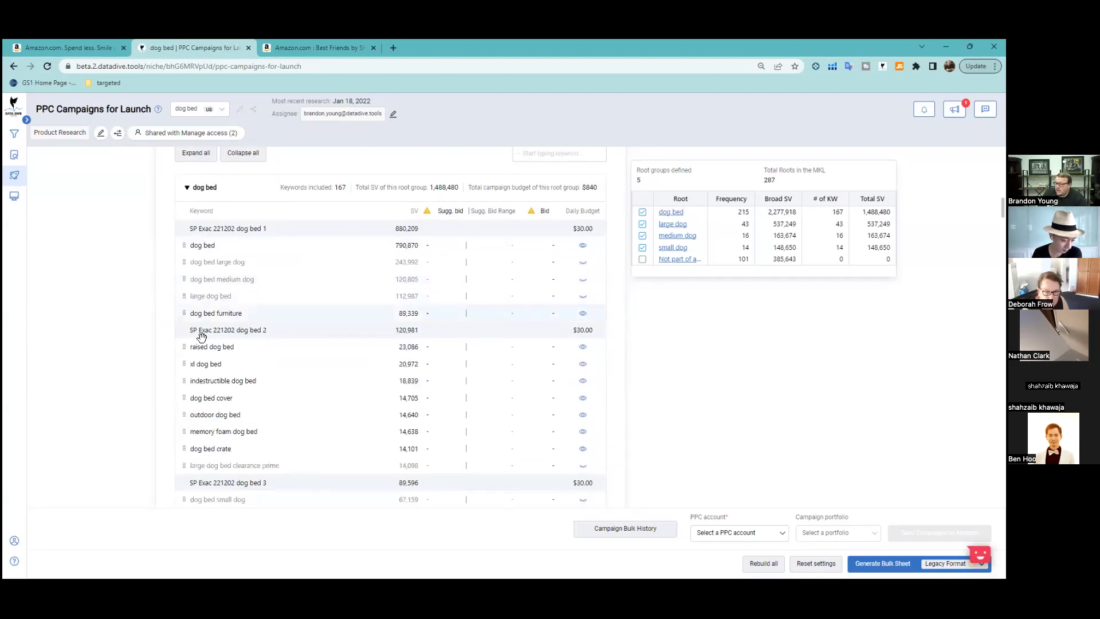
pyautogui.scroll(-5, 318, 396)
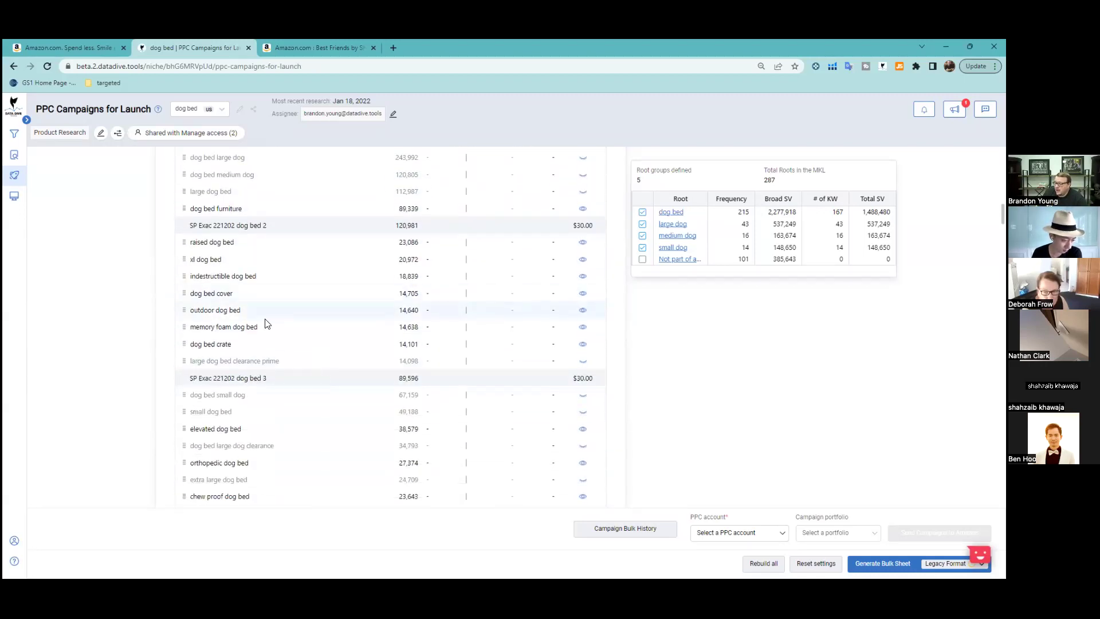
pyautogui.scroll(-1, 266, 339)
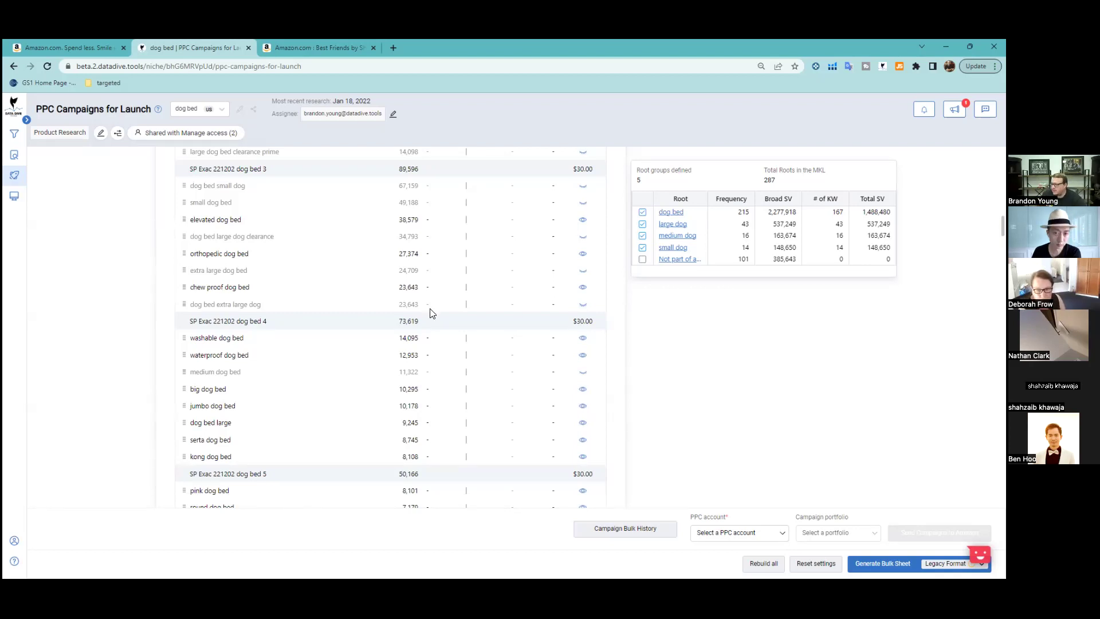
pyautogui.scroll(1, 355, 329)
pyautogui.scroll(10, 356, 330)
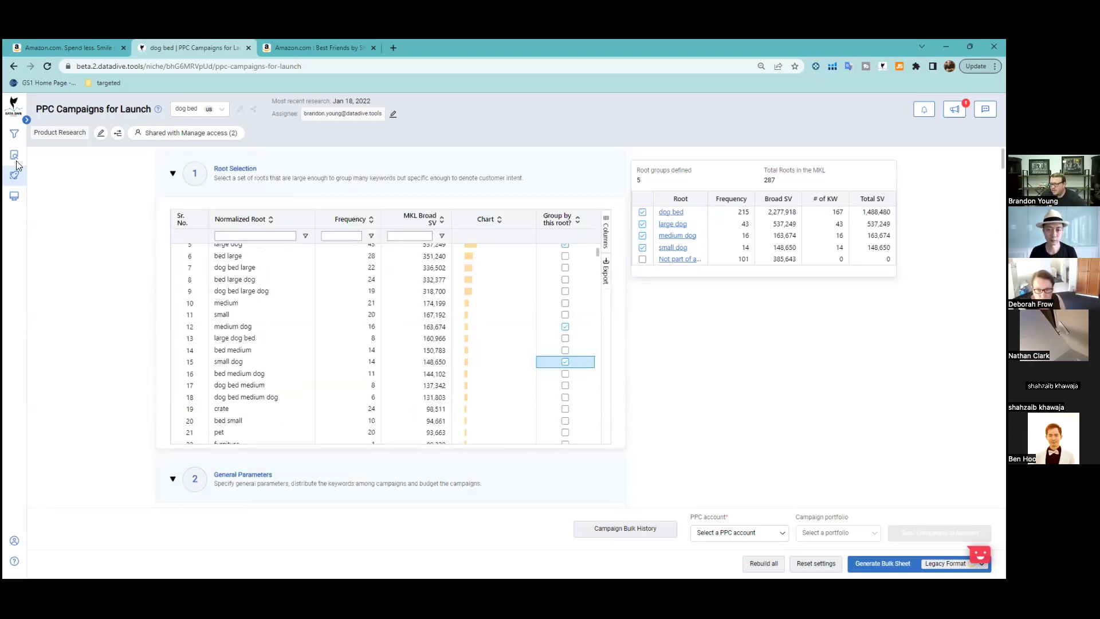
# - Open the Niche Pipeline as a table and assign the digital grip strength niche to the Product Research bucket
pyautogui.moveTo(19, 171)
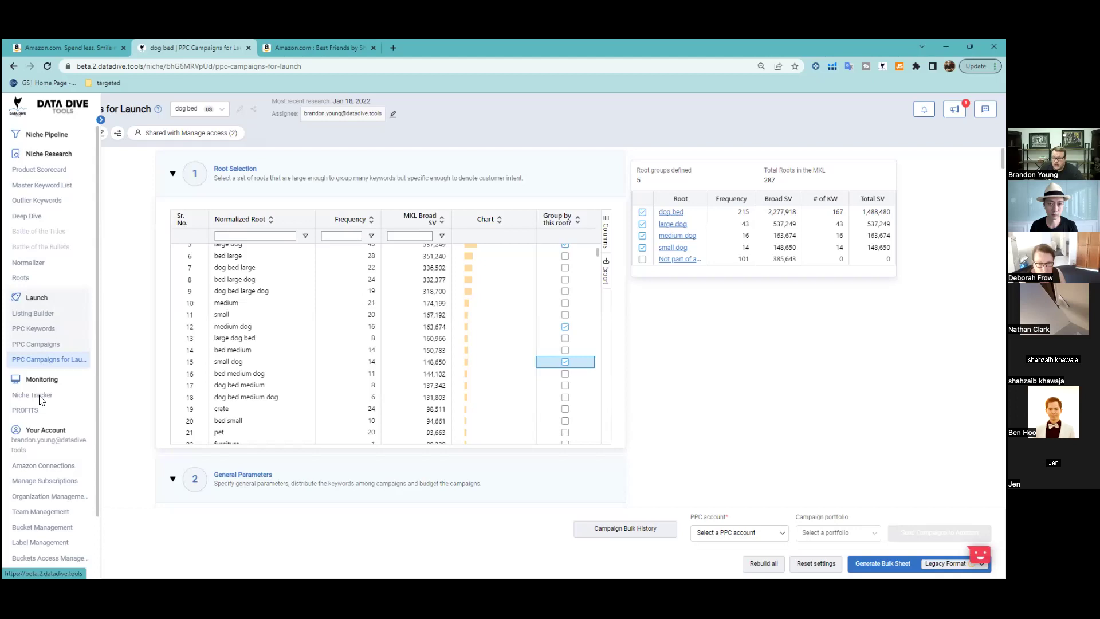
pyautogui.click(46, 135)
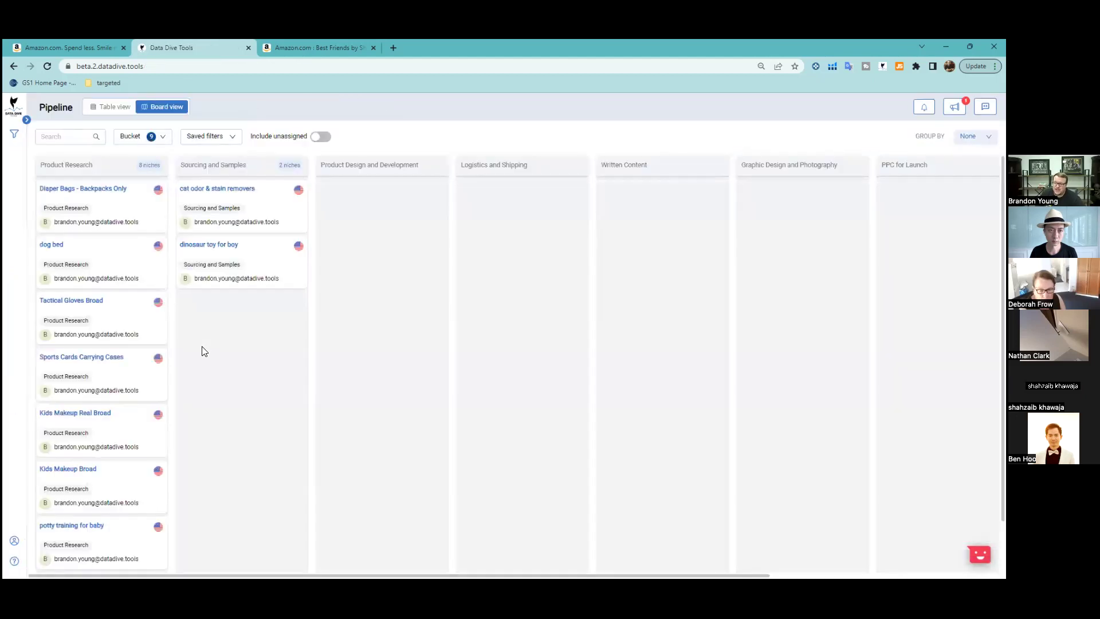
pyautogui.click(111, 107)
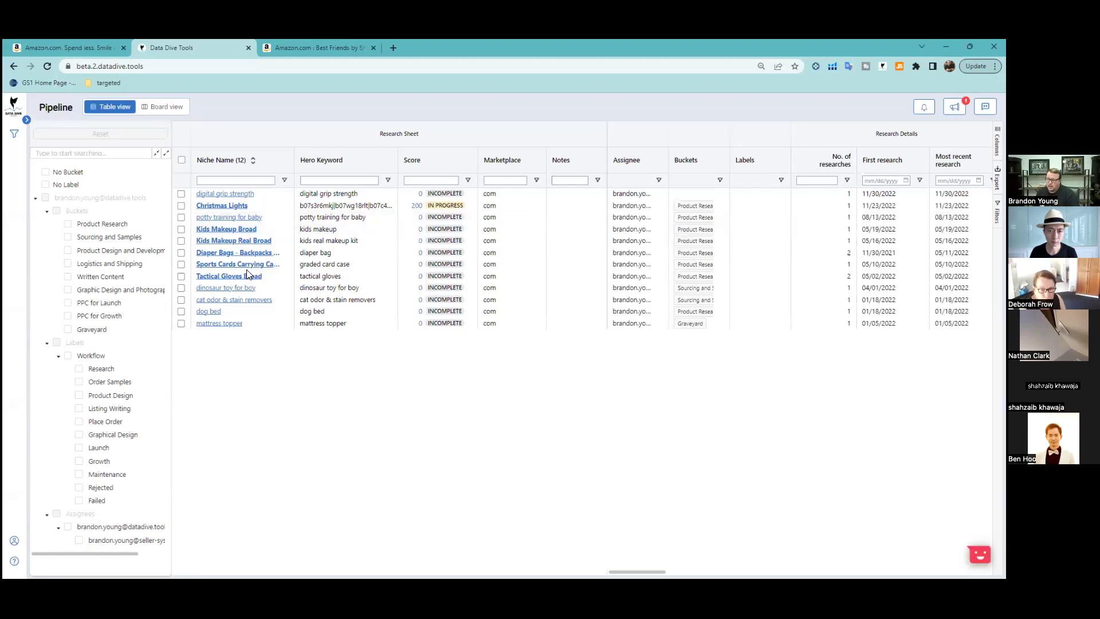
pyautogui.click(701, 195)
pyautogui.click(717, 224)
pyautogui.click(671, 378)
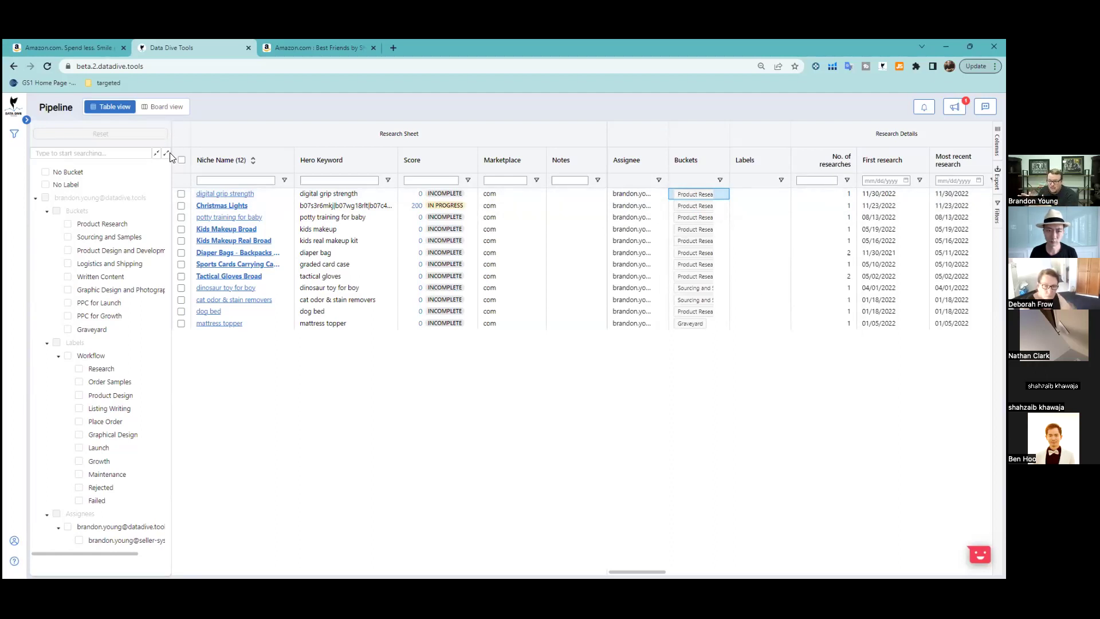
# - Show the pipeline as a board and move the Diaper Bags - Backpacks Only niche to Sourcing and Samples
pyautogui.click(156, 107)
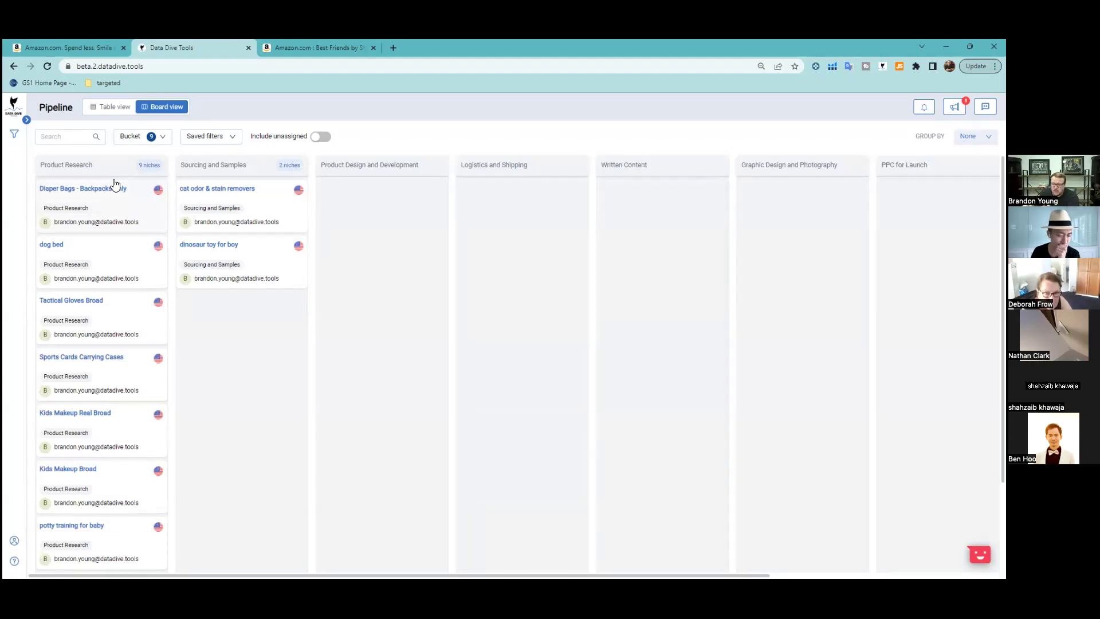
pyautogui.moveTo(116, 197); pyautogui.dragTo(182, 264)
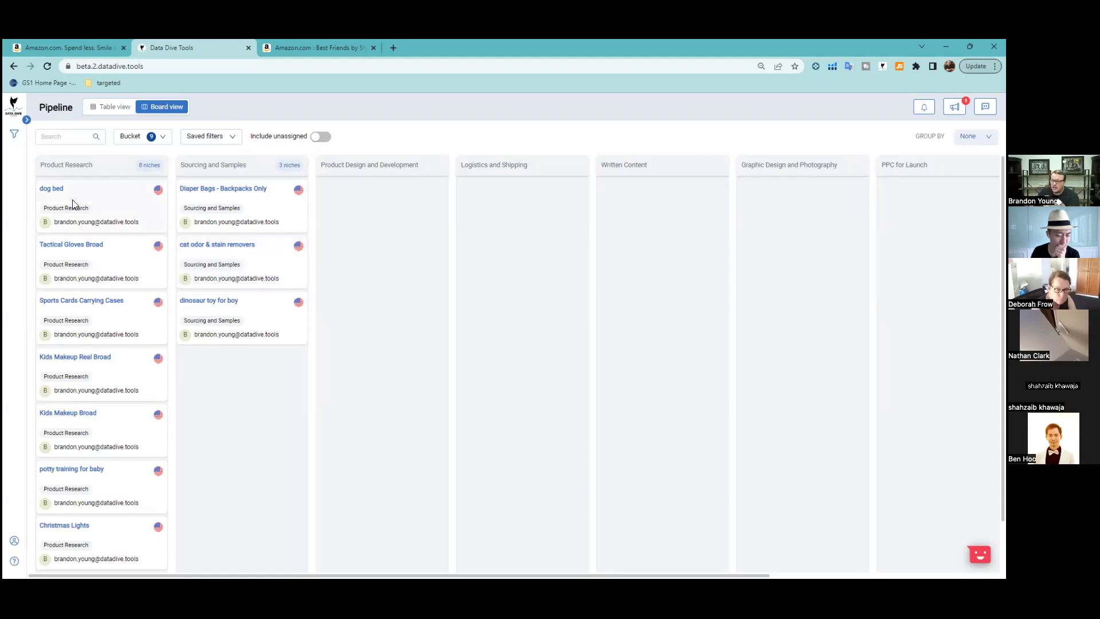
# - Replace the dog bed niche's Product Research bucket with Graveyard and save the change
pyautogui.click(104, 197)
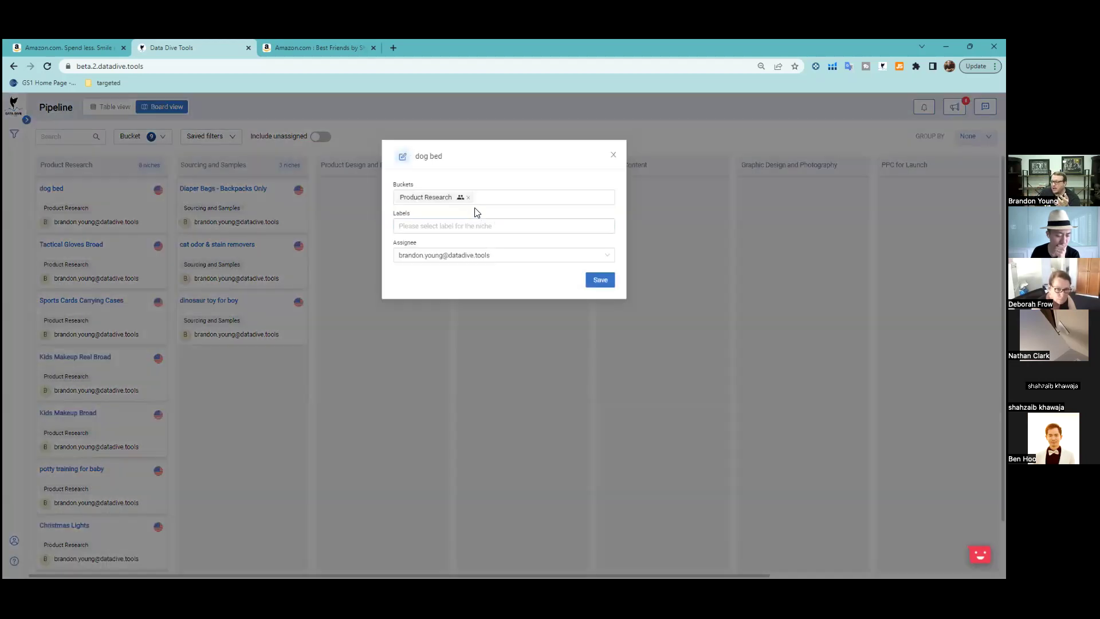
pyautogui.click(519, 199)
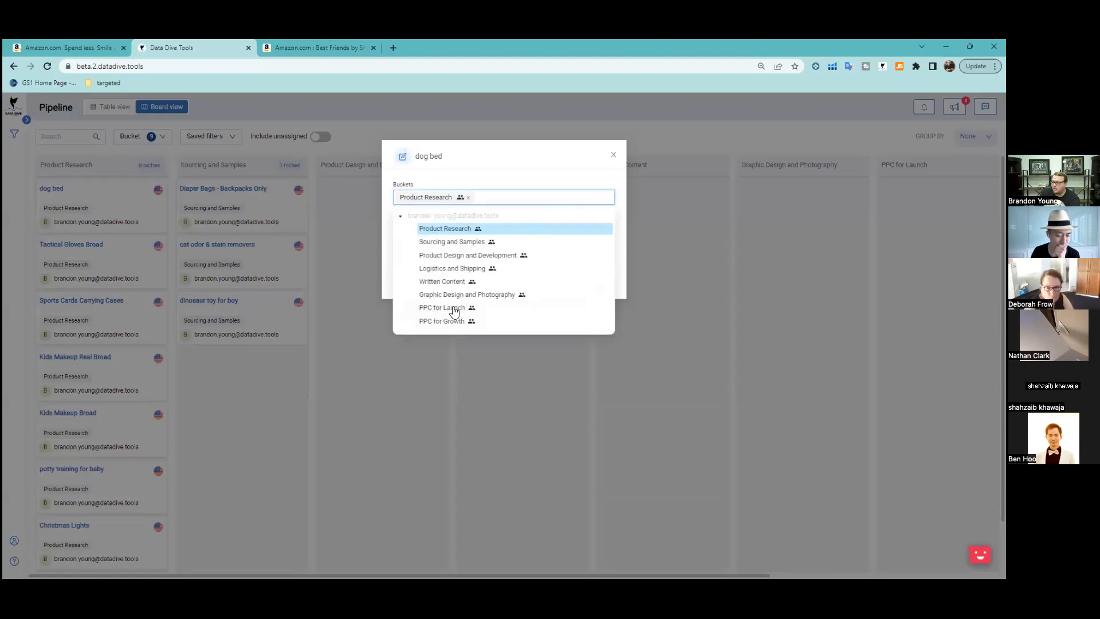
pyautogui.click(436, 323)
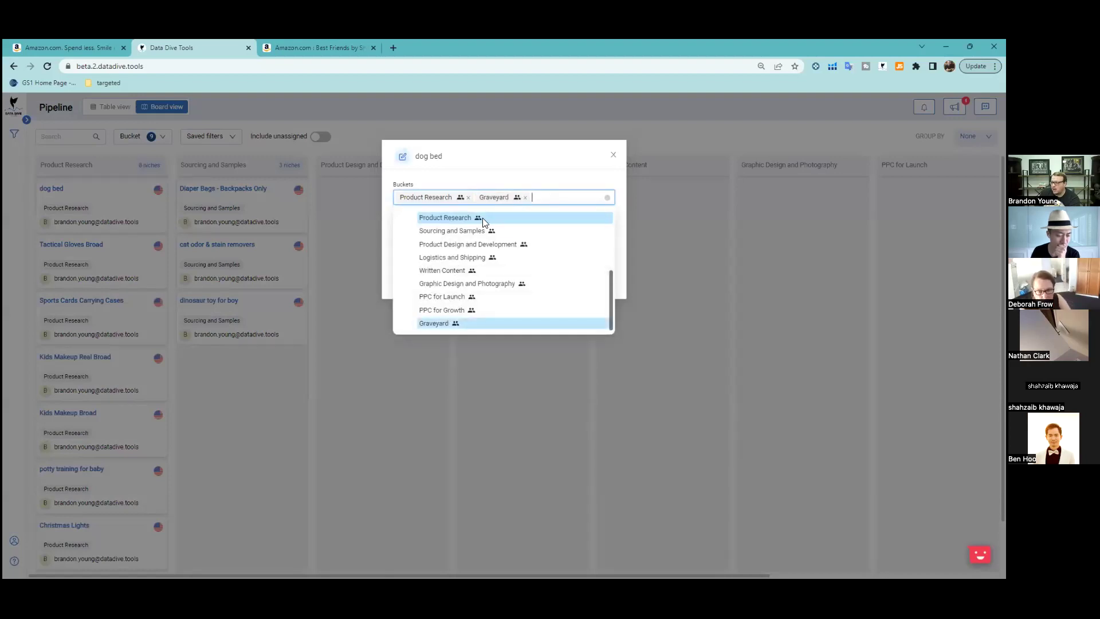
pyautogui.click(468, 198)
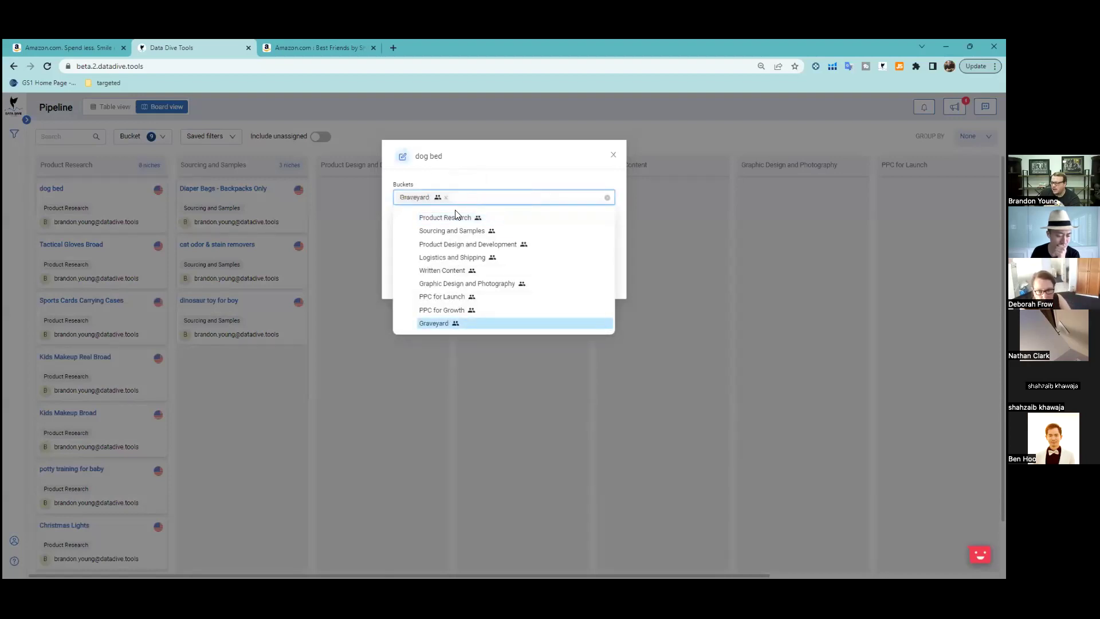
pyautogui.click(519, 188)
pyautogui.click(593, 286)
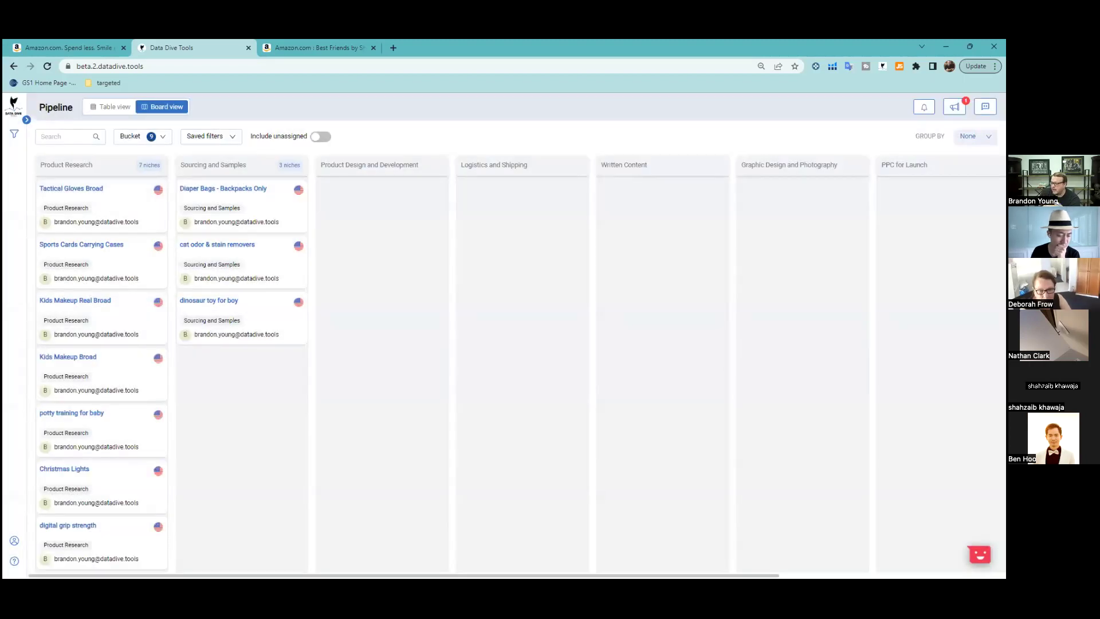
# - Check the Graveyard column, and move the Diaper Bags - Backpacks Only niche to Logistics and Shipping
pyautogui.hscroll(5, 852, 565)
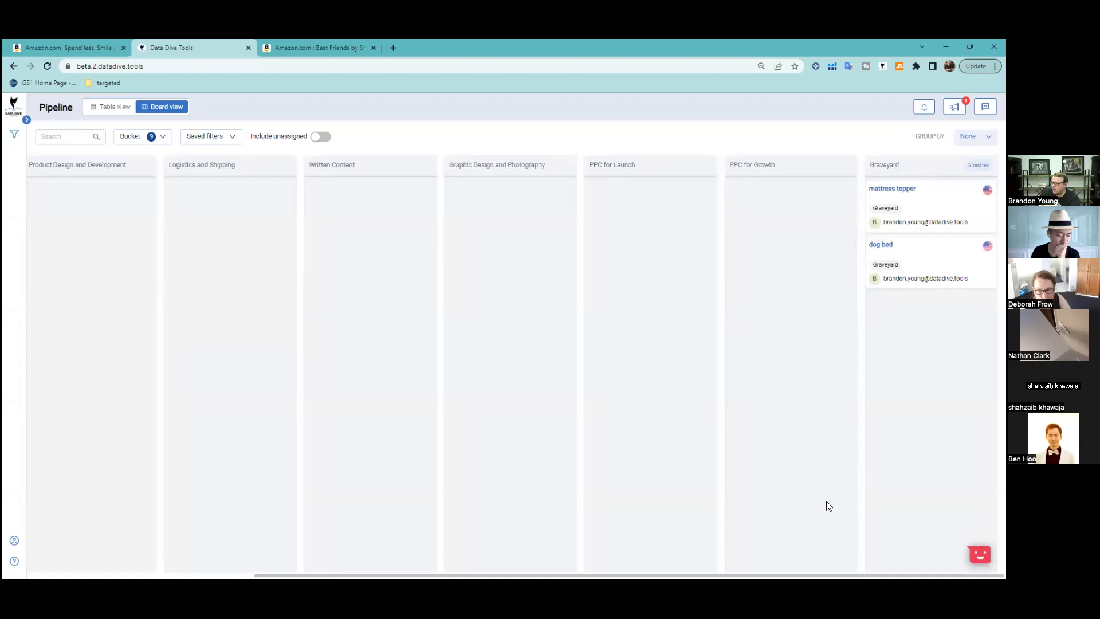
pyautogui.moveTo(573, 575); pyautogui.dragTo(347, 575)
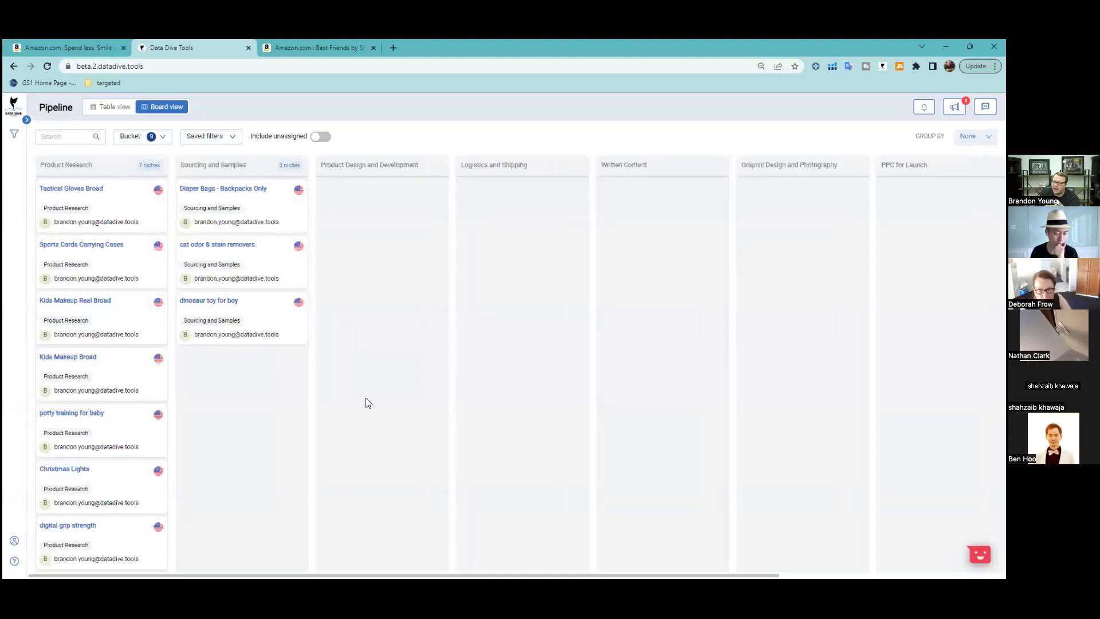
pyautogui.moveTo(272, 206); pyautogui.dragTo(535, 214)
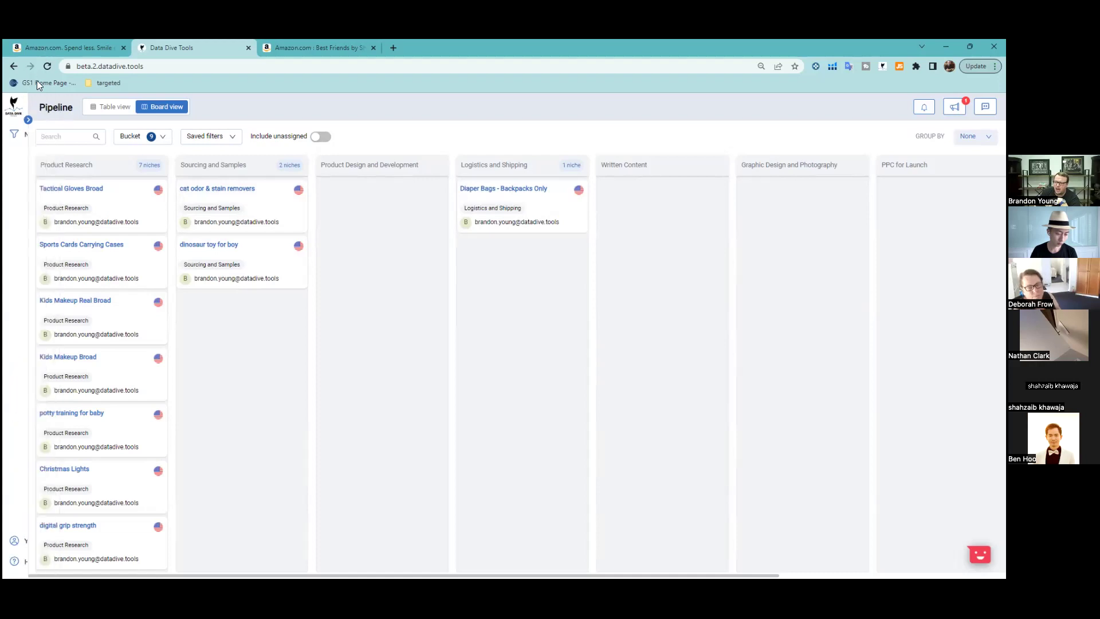
# - Open the Sports Cards Carrying Cases niche and view its Master Keyword List
pyautogui.moveTo(36, 137)
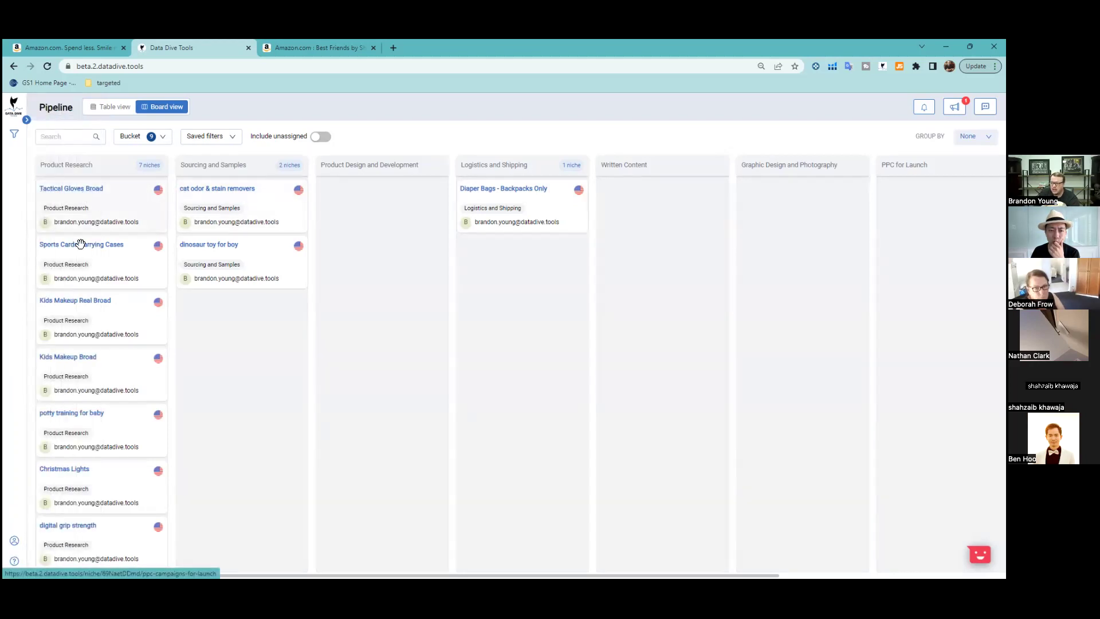
pyautogui.click(82, 245)
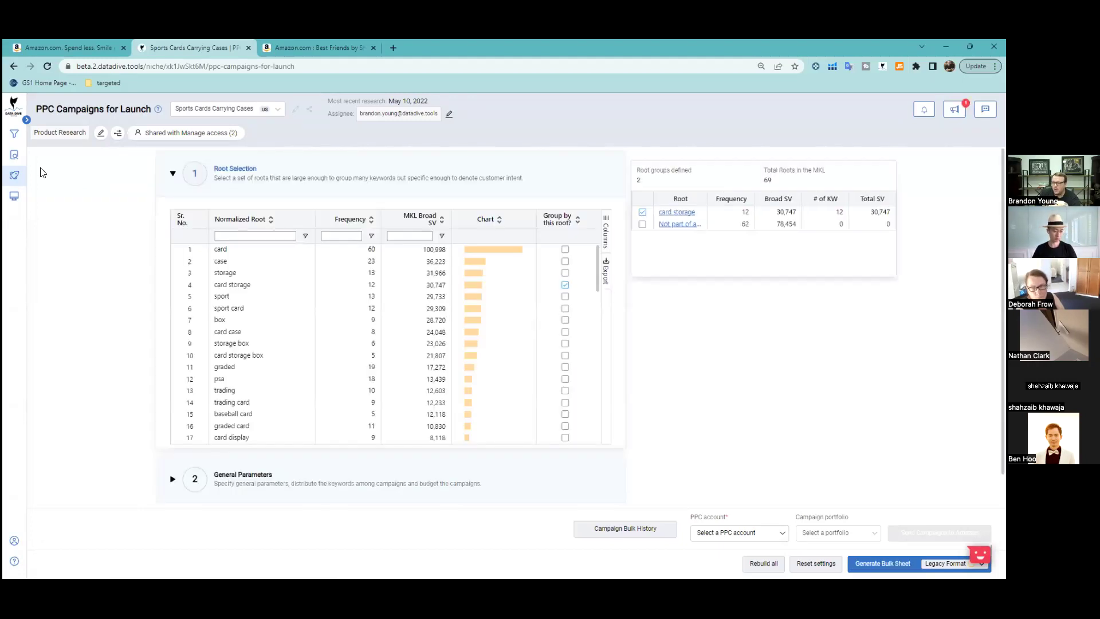
pyautogui.click(42, 187)
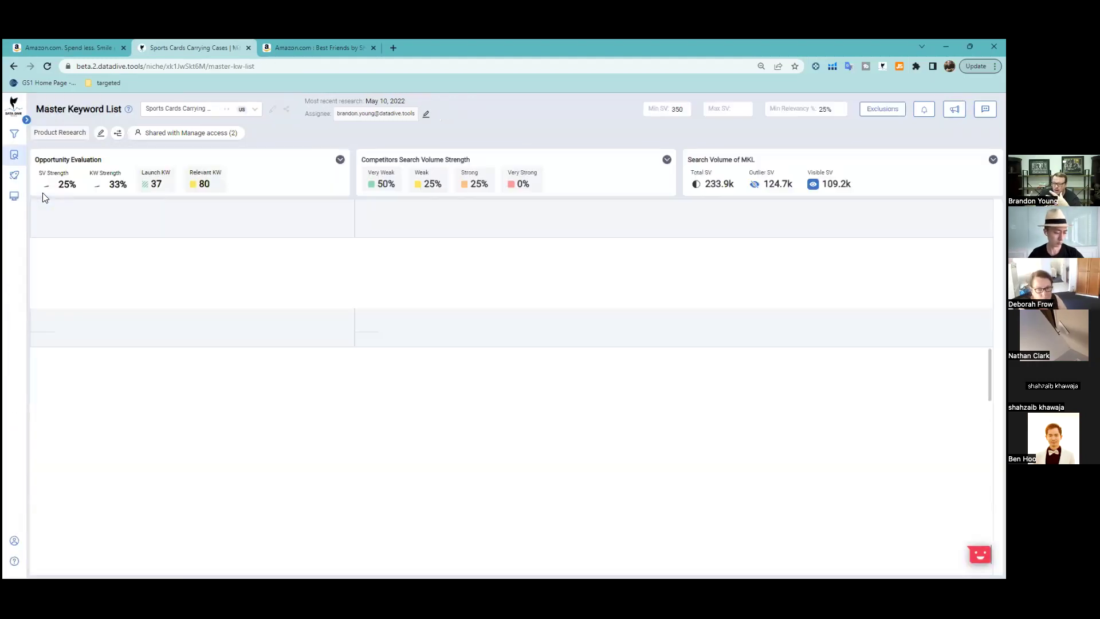
# - Examine the Niche Tracker for Sports Cards Carrying Cases, and return to the Niche Pipeline board
pyautogui.moveTo(14, 212)
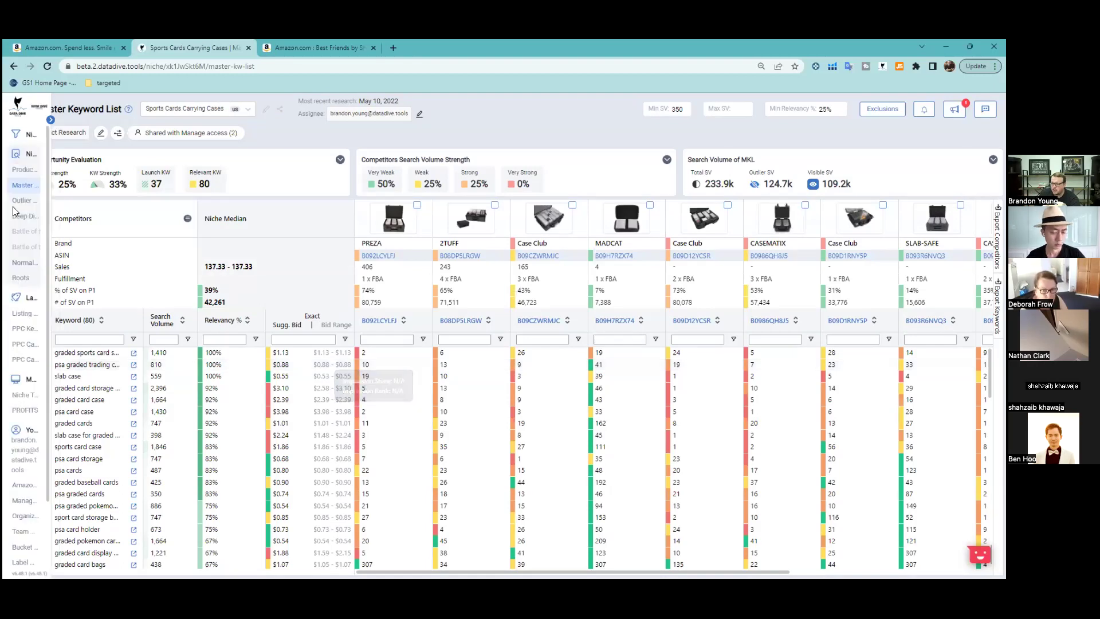
pyautogui.click(31, 398)
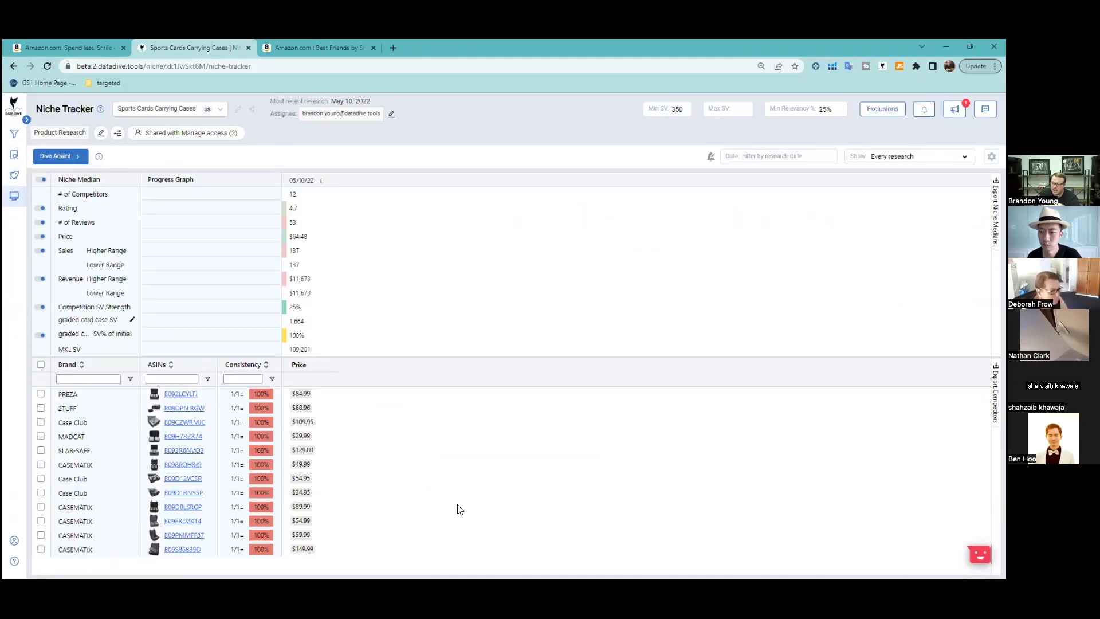
pyautogui.scroll(-2, 149, 406)
pyautogui.scroll(2, 287, 389)
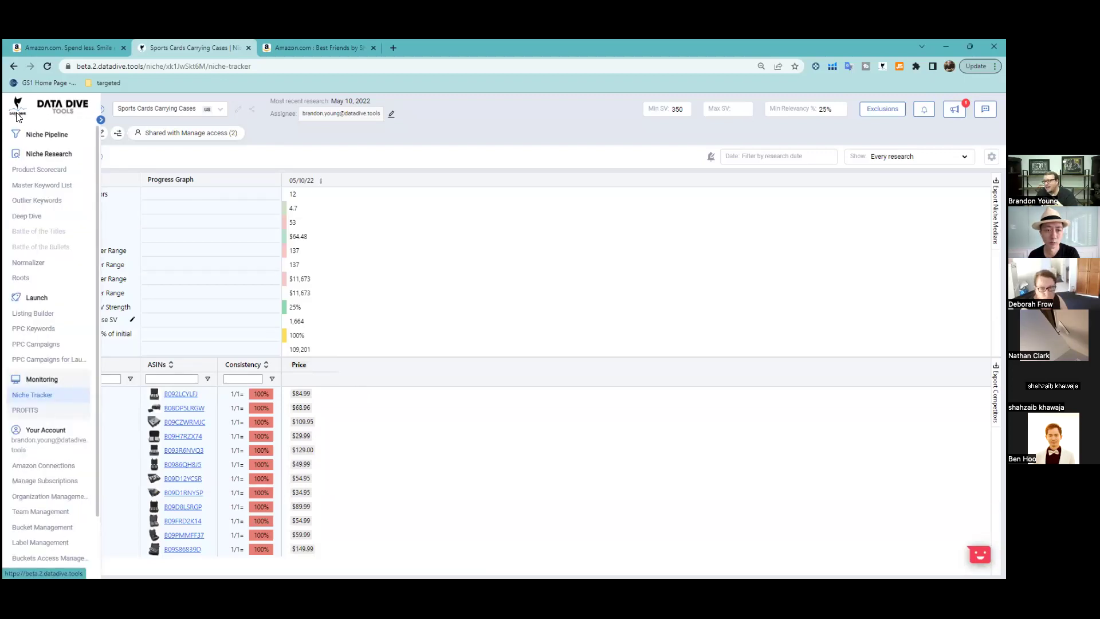
pyautogui.click(45, 130)
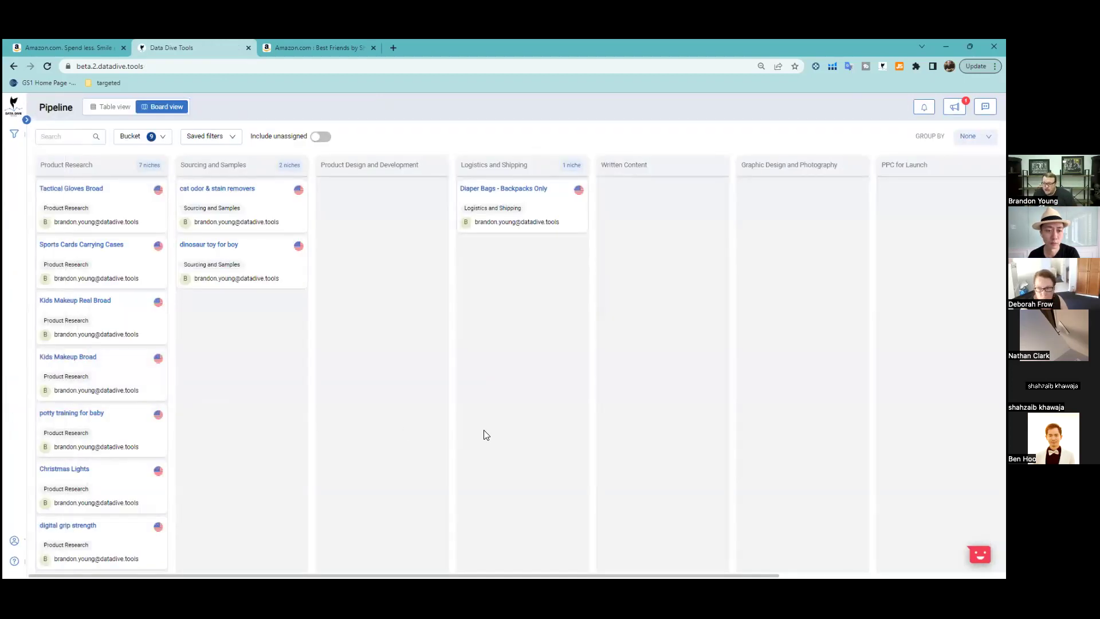